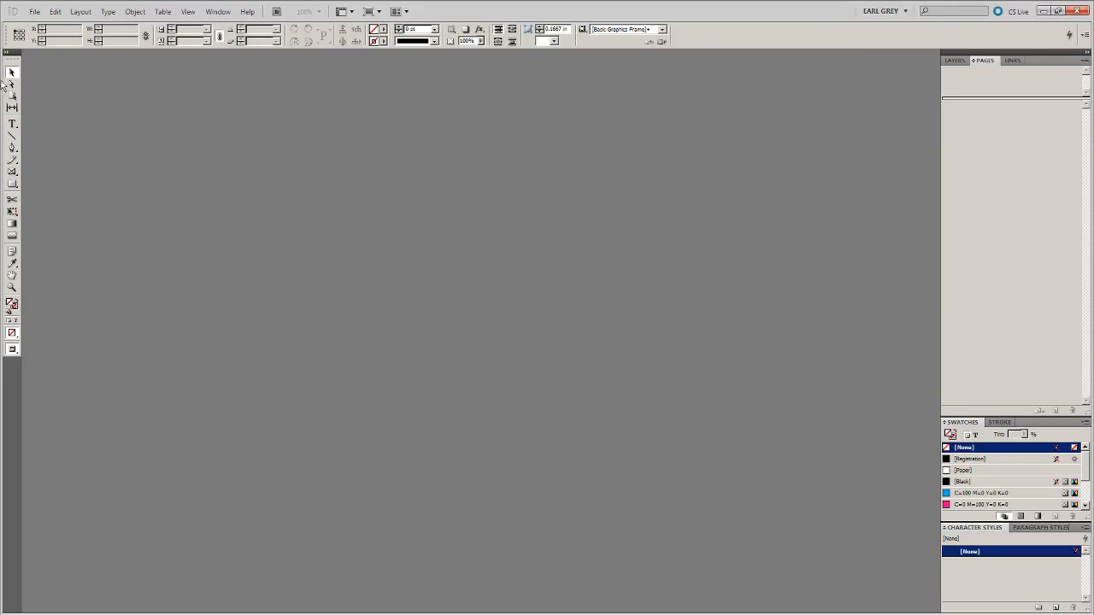
# Look over the Layers, Pages and Links panels, the default colour swatches and the stroke options.
pyautogui.moveTo(220, 10)
pyautogui.click(954, 60)
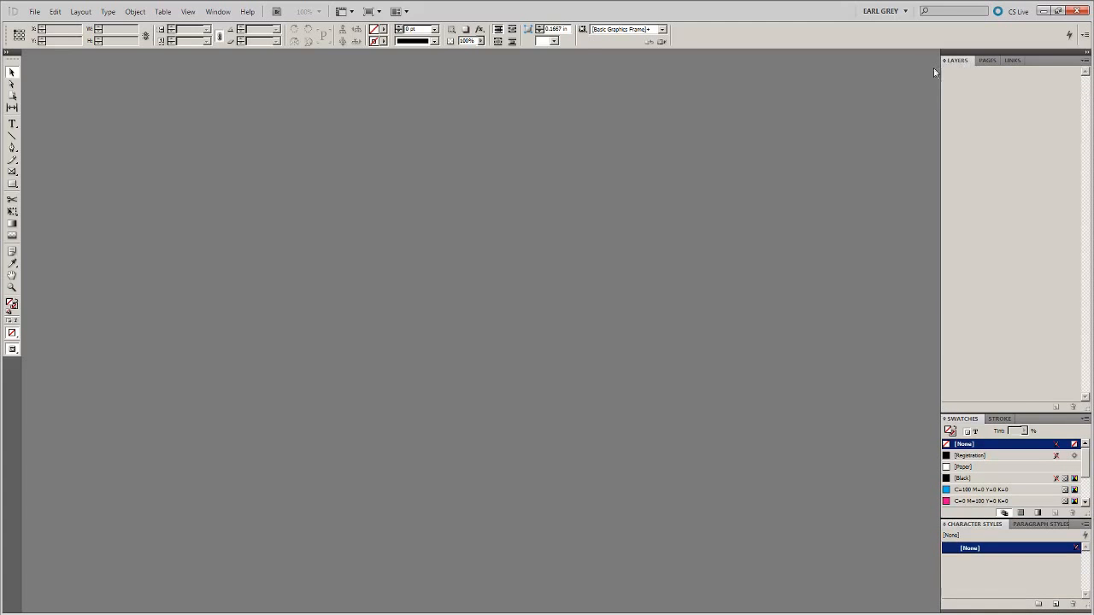
pyautogui.click(987, 60)
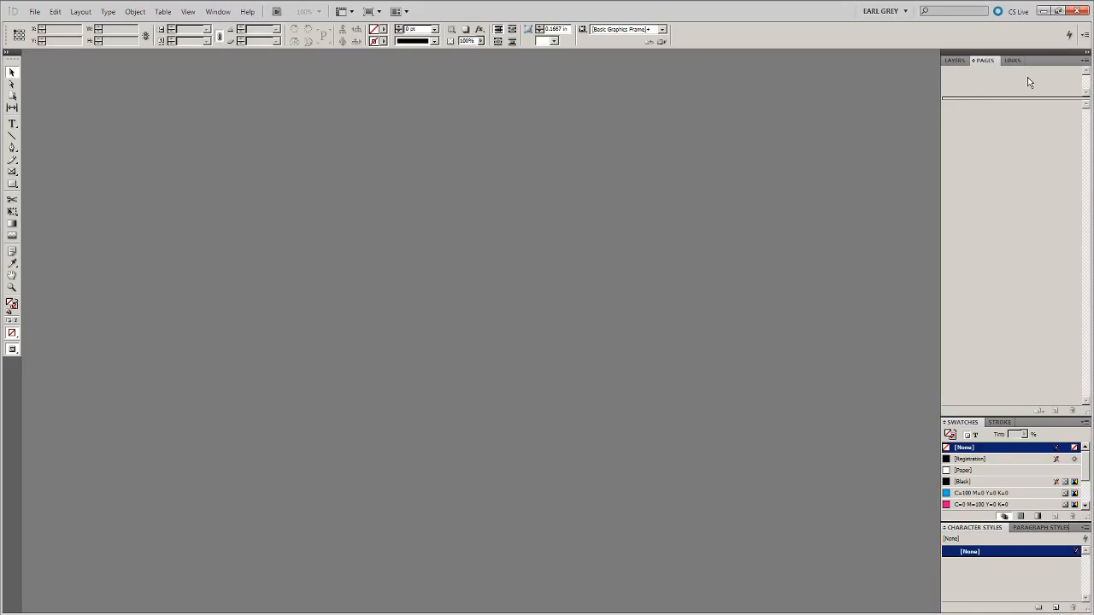
pyautogui.click(1010, 60)
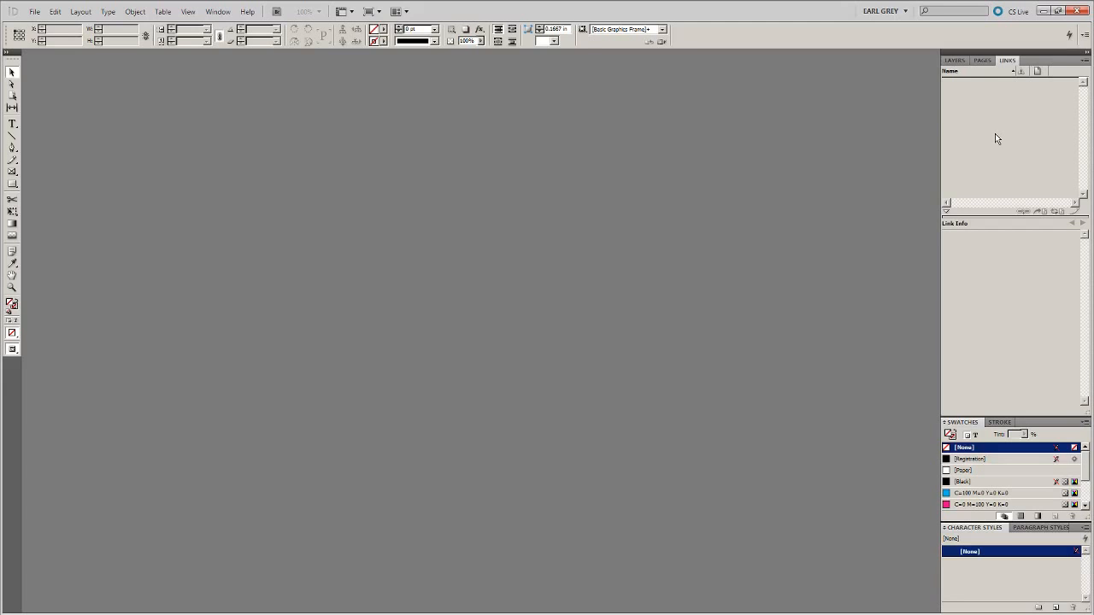
pyautogui.click(954, 61)
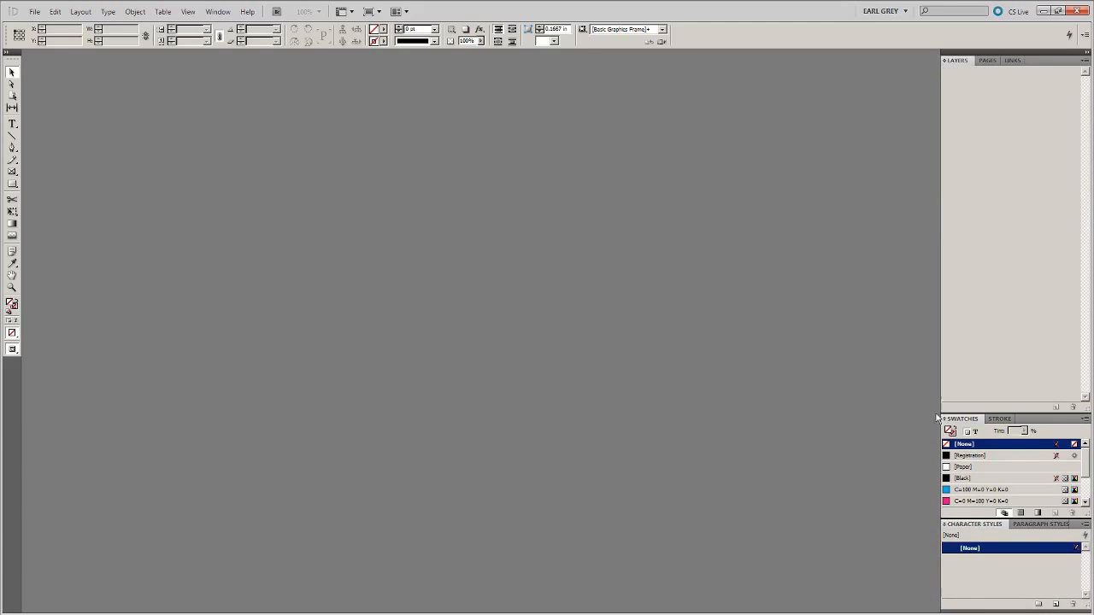
pyautogui.scroll(-2, 1012, 486)
pyautogui.scroll(2, 1008, 487)
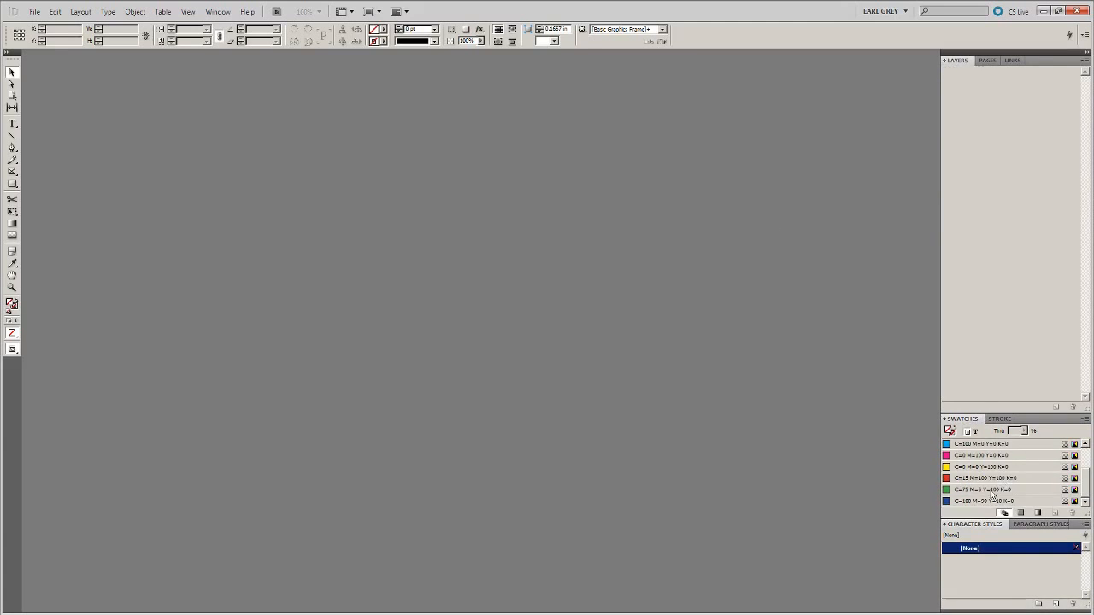
pyautogui.scroll(-2, 978, 482)
pyautogui.scroll(2, 974, 483)
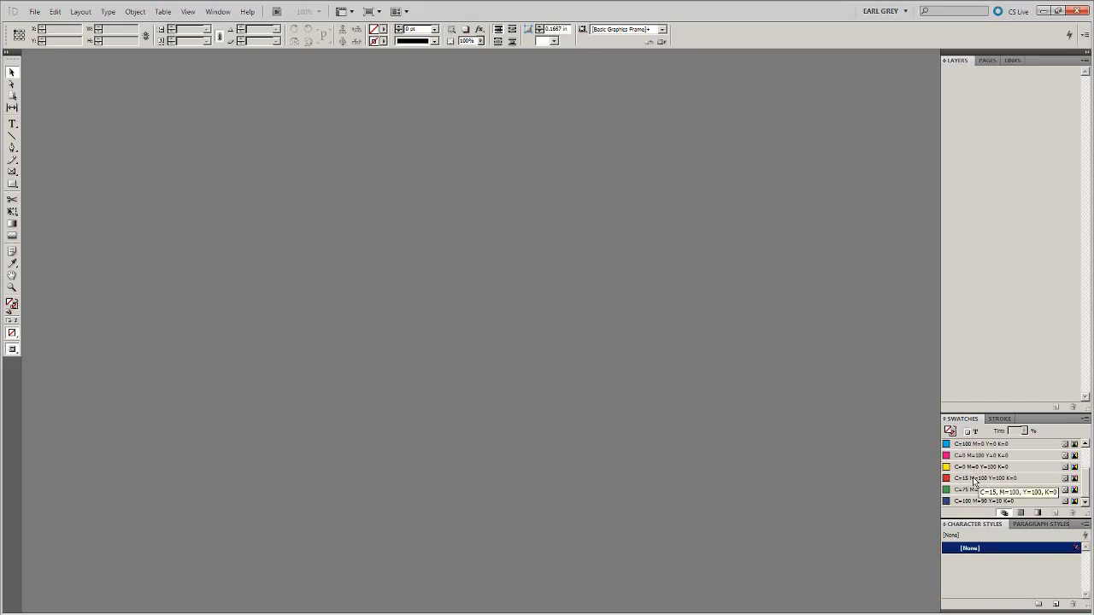
pyautogui.click(992, 444)
pyautogui.click(1002, 421)
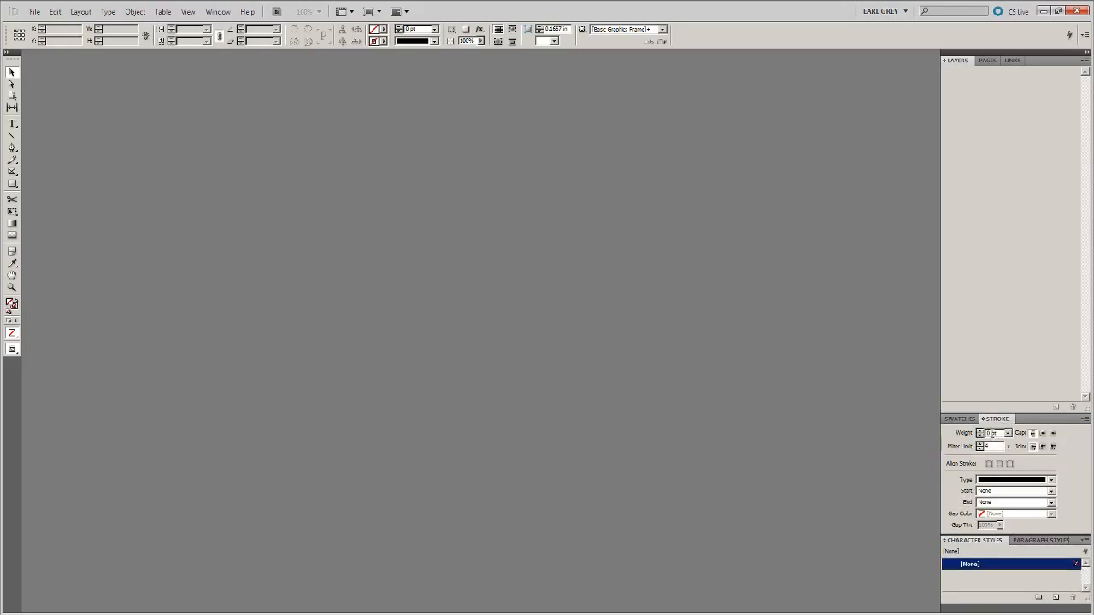
pyautogui.click(962, 420)
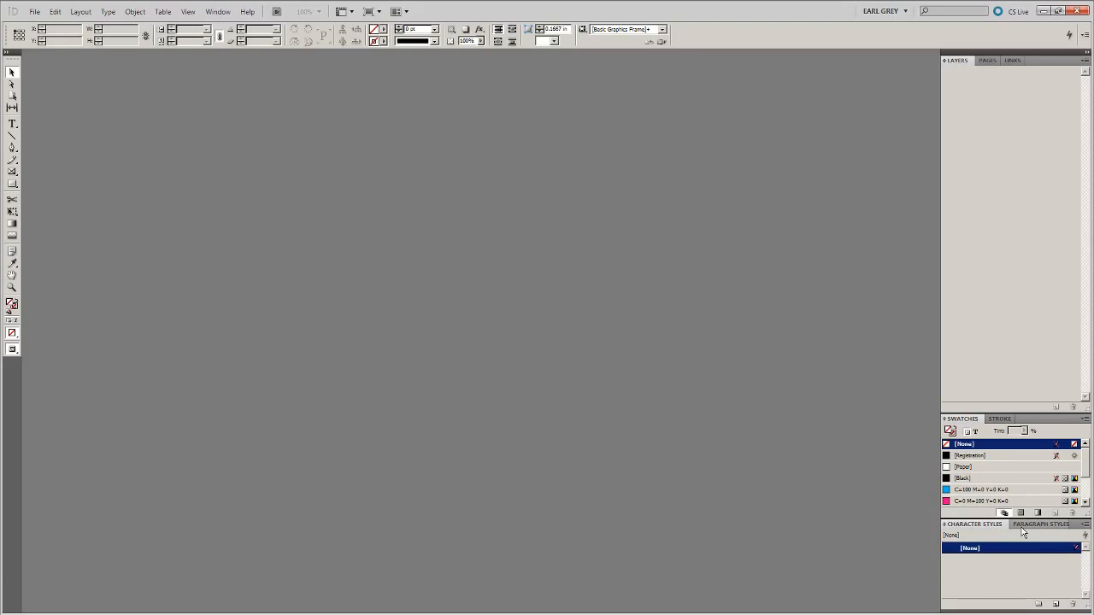
# Start a new print document from the default preset and turn off facing pages.
pyautogui.hotkey('ctrl', 'n')
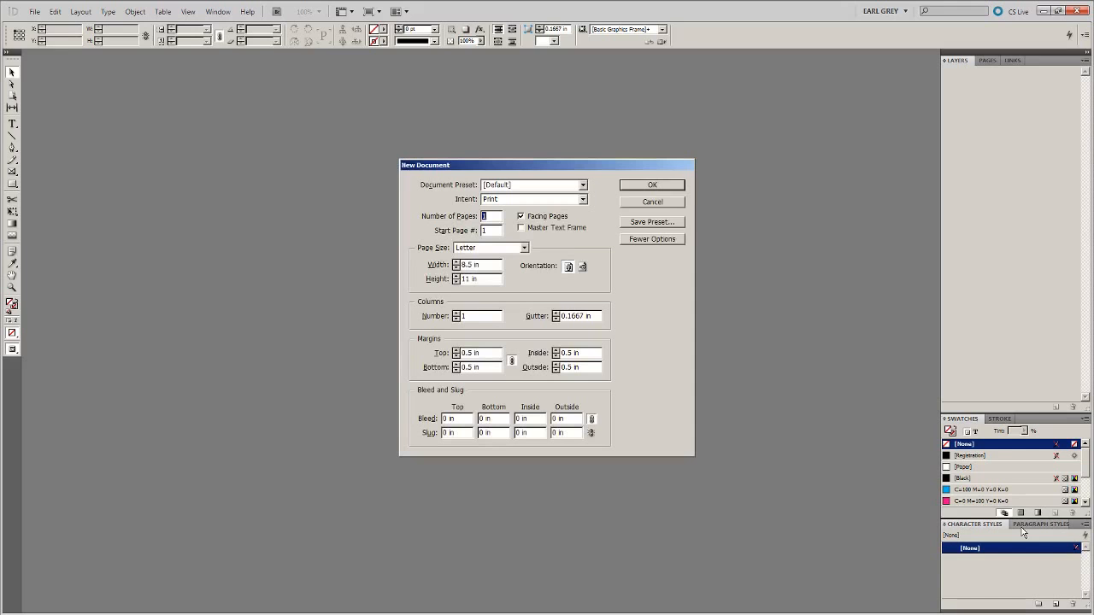
pyautogui.moveTo(534, 168); pyautogui.dragTo(514, 179)
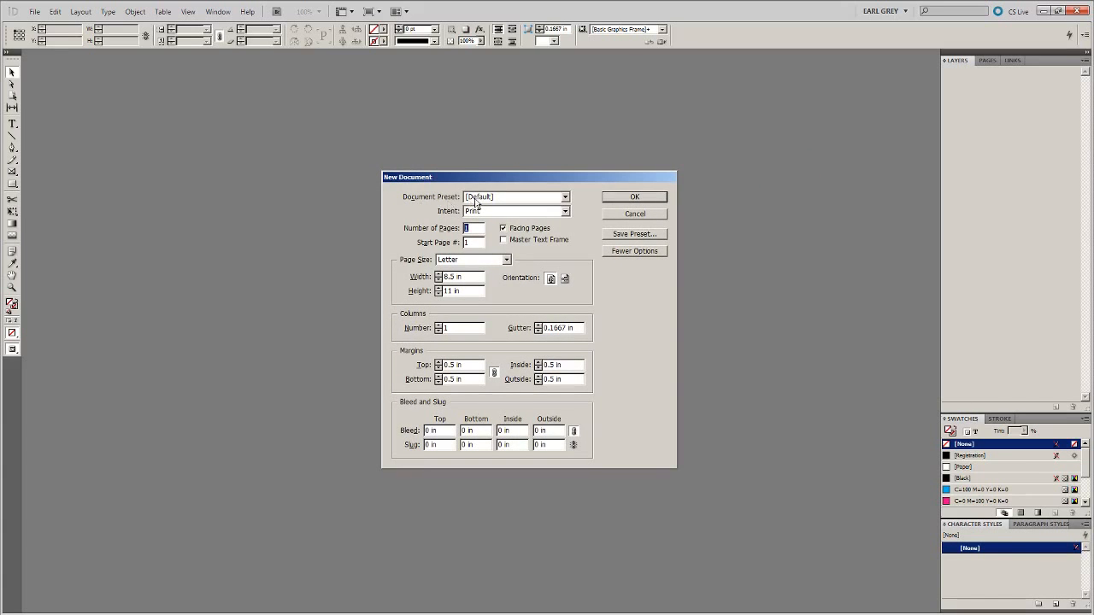
pyautogui.click(508, 201)
pyautogui.click(521, 183)
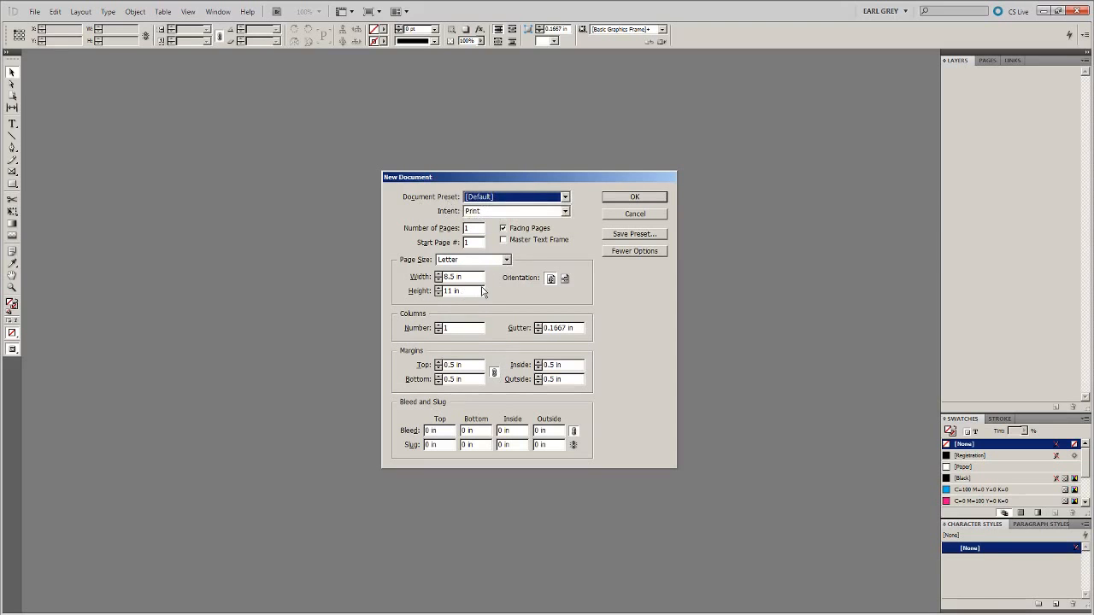
pyautogui.click(473, 231)
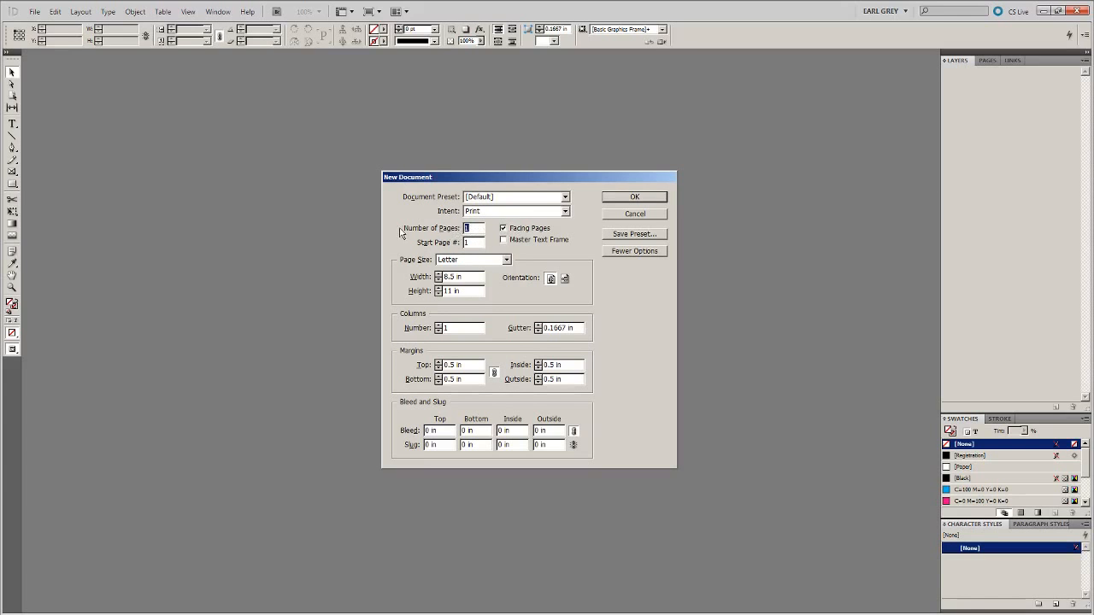
pyautogui.click(474, 230)
pyautogui.click(503, 229)
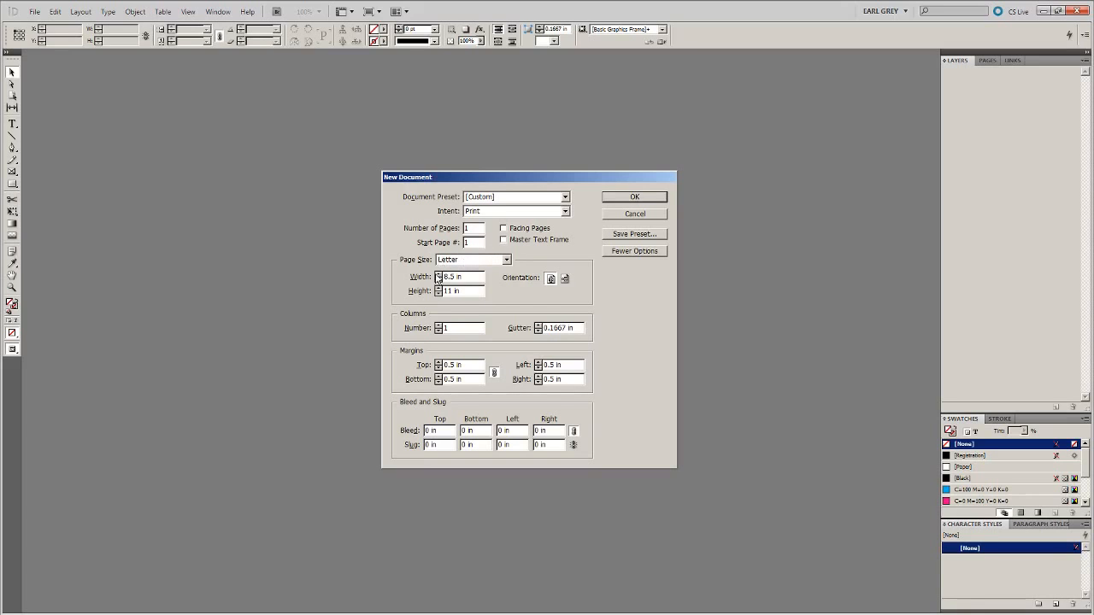
# Try the Legal, Tabloid, Letter - Half and Legal - Half page sizes for the new document.
pyautogui.click(463, 260)
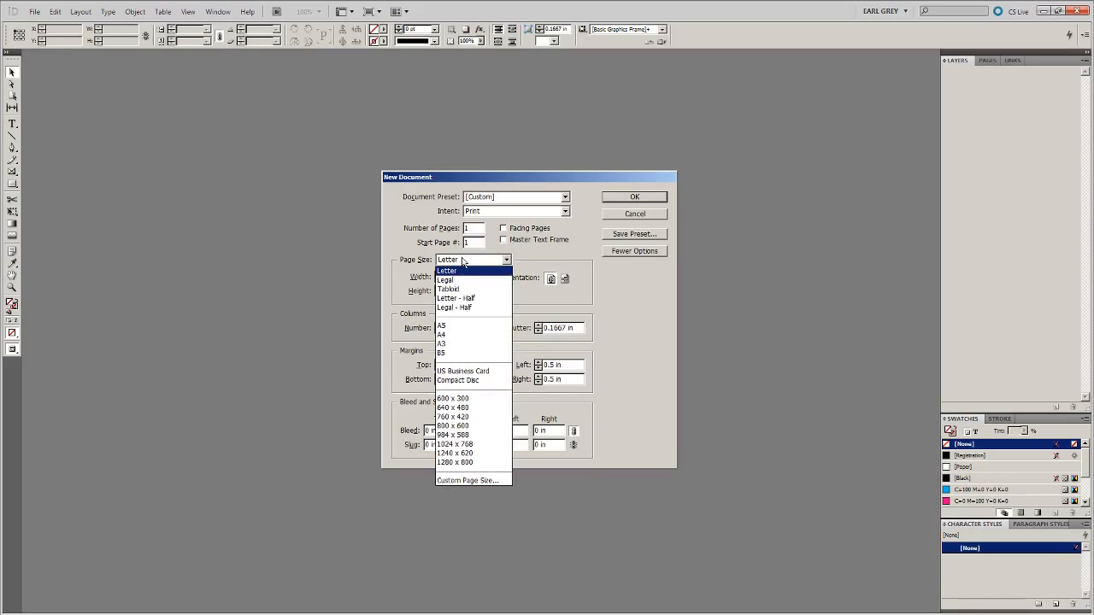
pyautogui.click(454, 282)
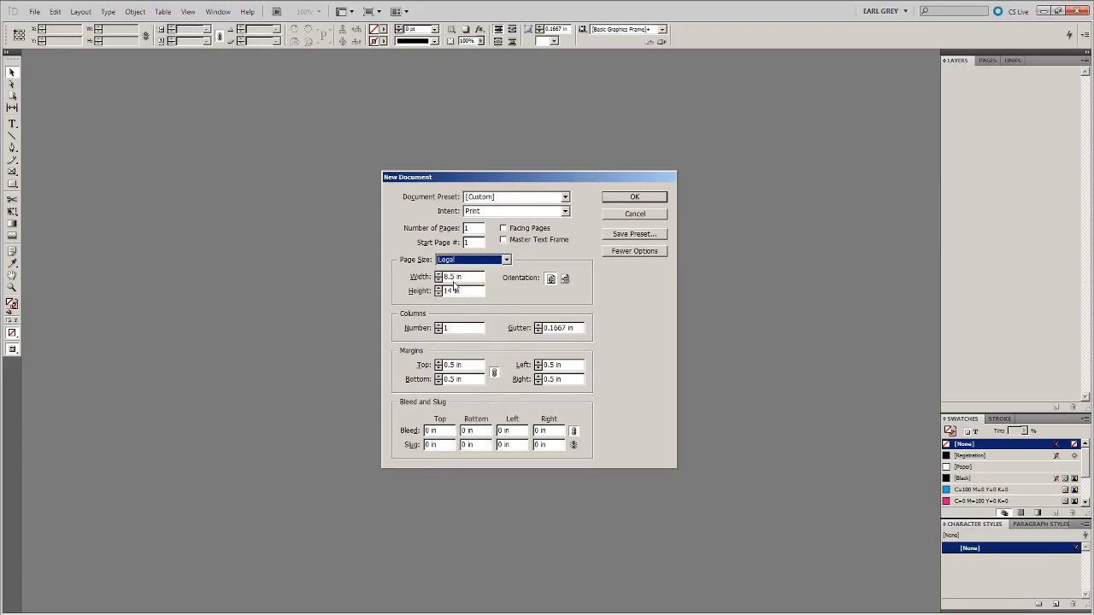
pyautogui.click(469, 265)
pyautogui.click(459, 293)
pyautogui.click(479, 265)
pyautogui.click(470, 298)
pyautogui.click(481, 265)
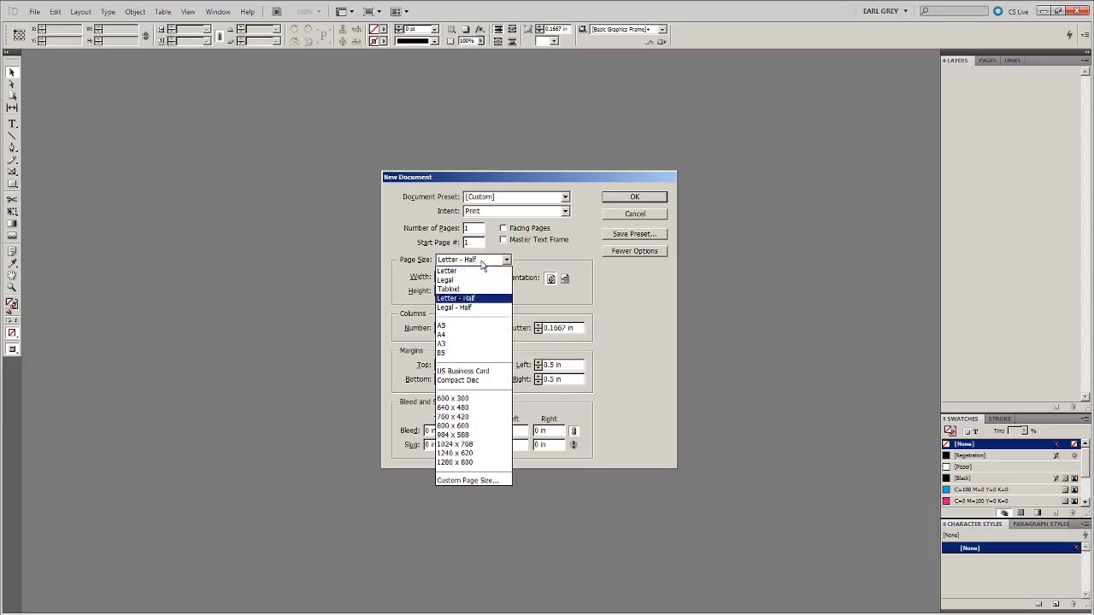
pyautogui.click(470, 307)
# Try the US Business Card and Compact Disc page sizes and return the page size to Letter.
pyautogui.click(485, 265)
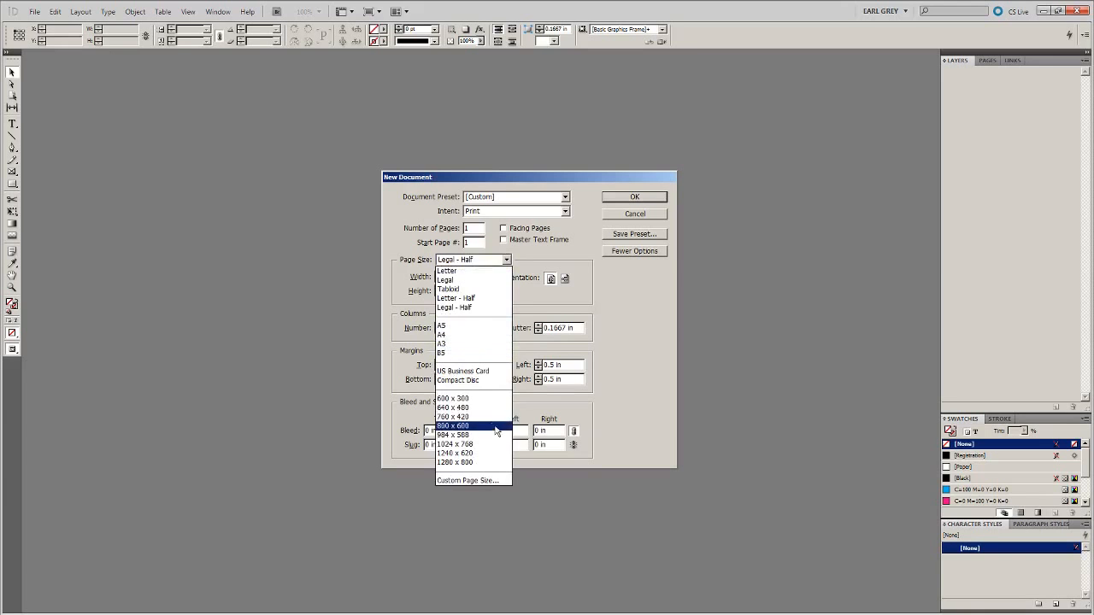
pyautogui.click(489, 371)
pyautogui.click(483, 260)
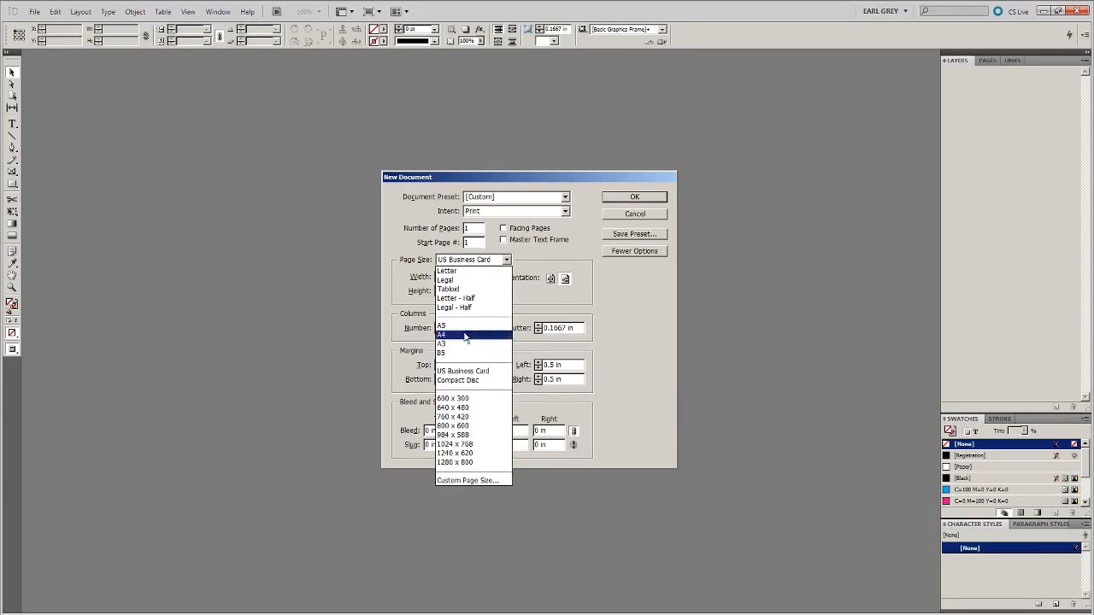
pyautogui.click(462, 371)
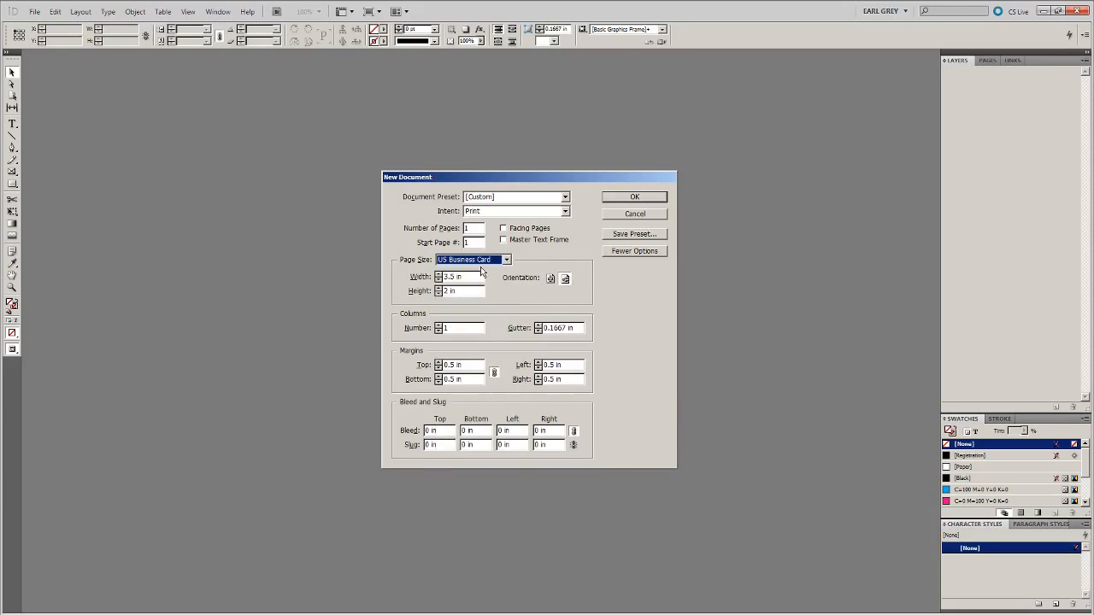
pyautogui.click(478, 260)
pyautogui.click(466, 382)
pyautogui.click(506, 260)
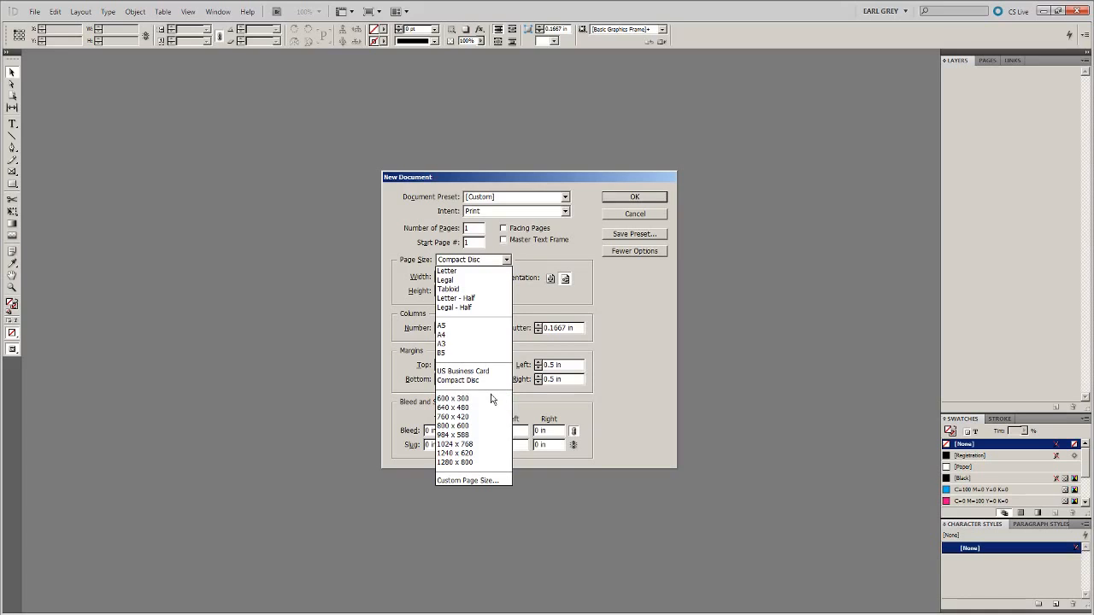
pyautogui.click(457, 271)
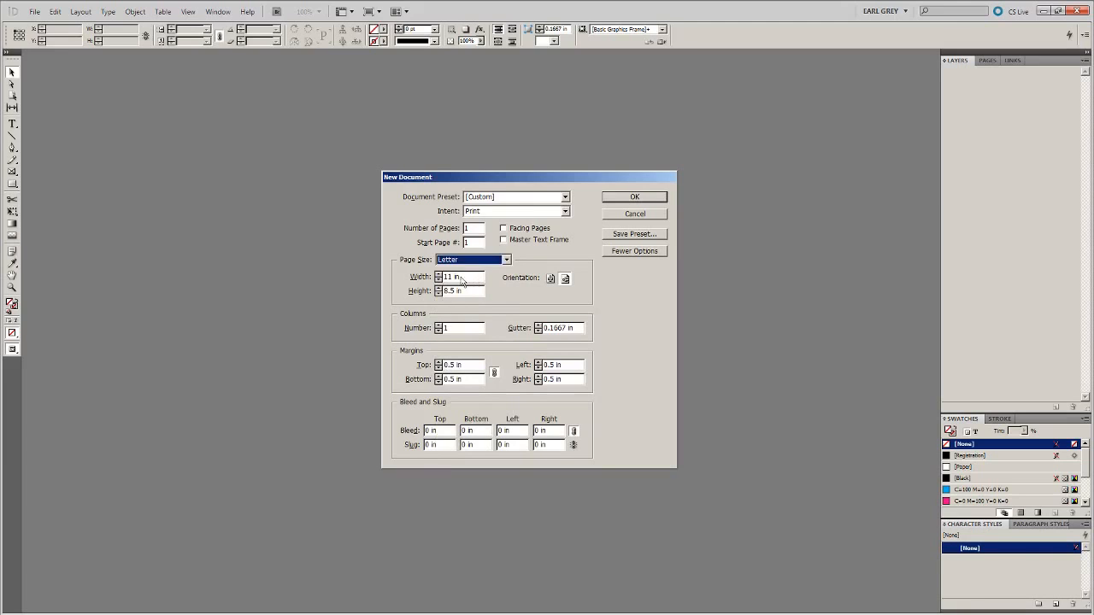
# Try a custom page width of 5 mm for the new document.
pyautogui.moveTo(463, 279); pyautogui.dragTo(399, 277)
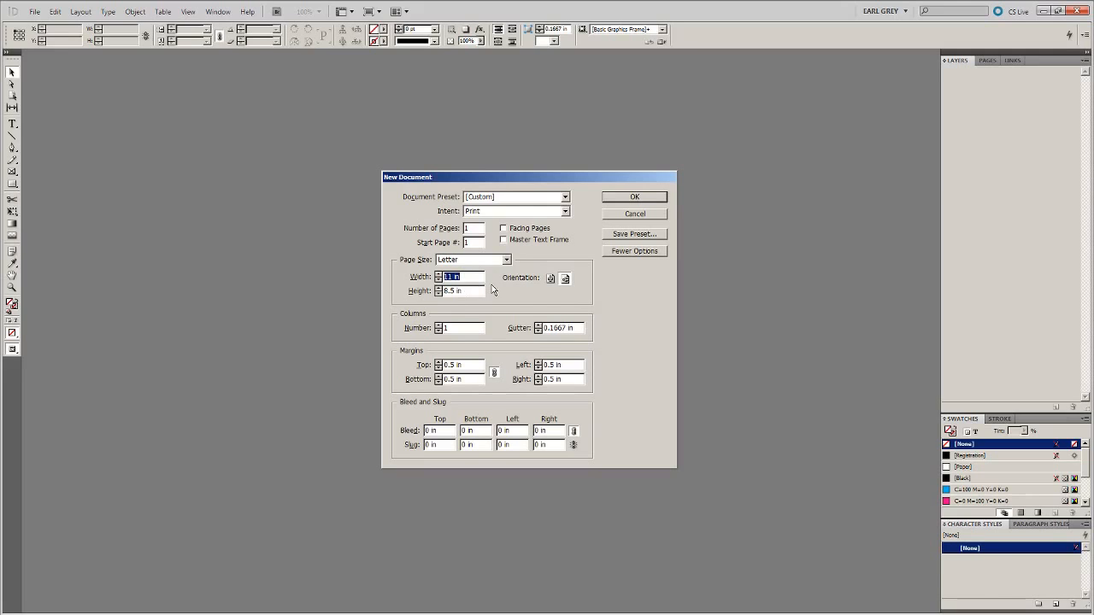
pyautogui.write('5mm')
pyautogui.press('Tab')
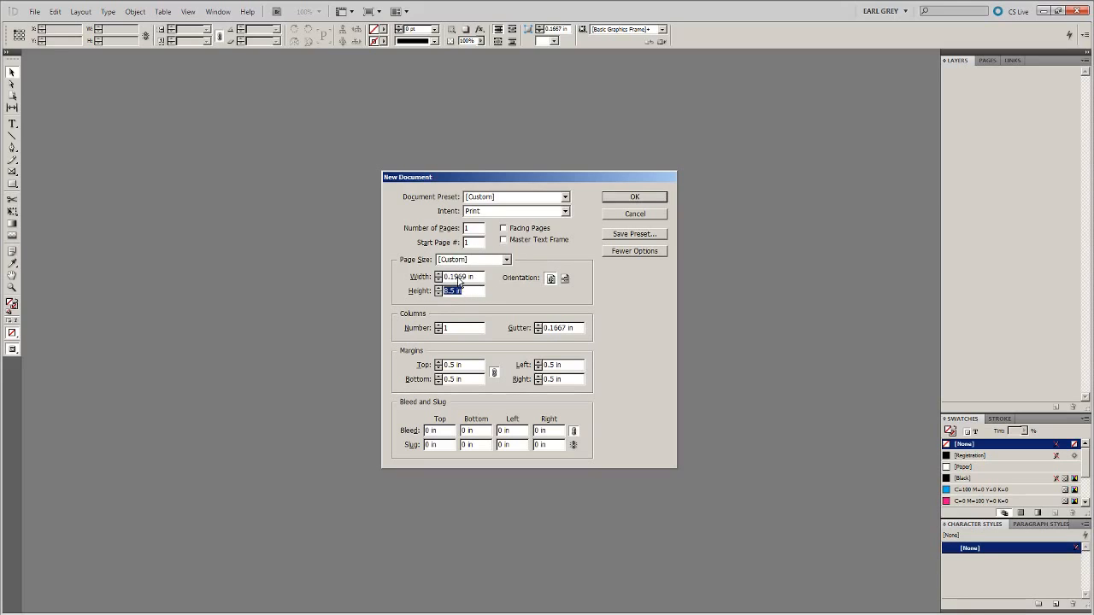
# Restore the new document's page width to 11 in.
pyautogui.click(475, 278)
pyautogui.moveTo(476, 278); pyautogui.dragTo(349, 278)
pyautogui.write('1')
pyautogui.write('/2')
pyautogui.press('BackSpace')
pyautogui.press('BackSpace')
pyautogui.press('BackSpace')
pyautogui.press('Delete')
pyautogui.press('Delete')
pyautogui.press('Delete')
pyautogui.write('11')
pyautogui.press('BackSpace')
pyautogui.press('BackSpace')
pyautogui.write('11')
pyautogui.press('Tab')
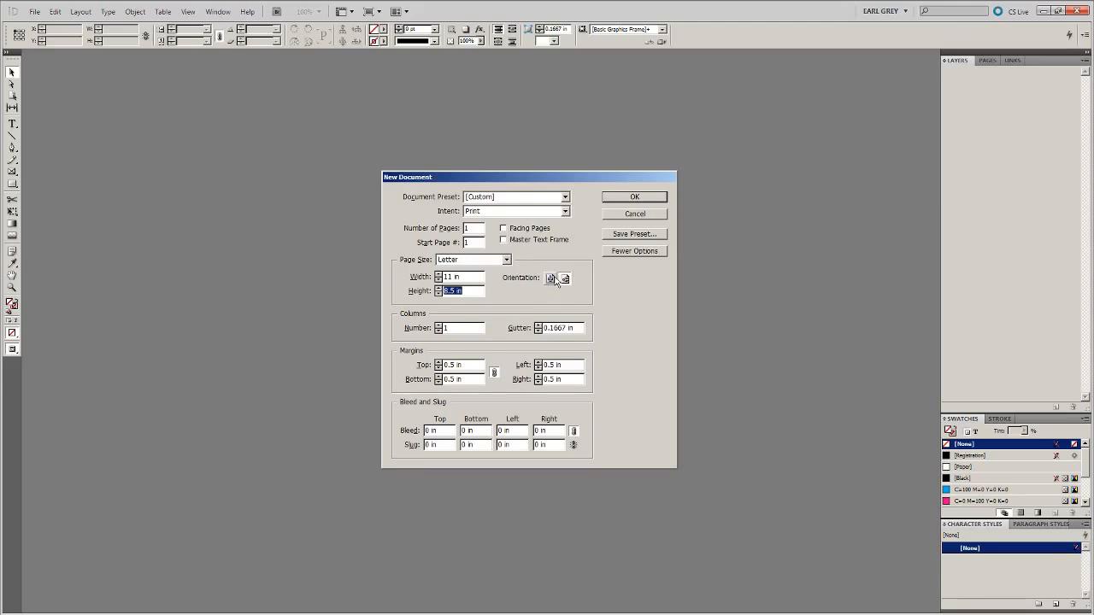
# Set the page orientation to portrait and all four margins to 0.25 in.
pyautogui.click(553, 280)
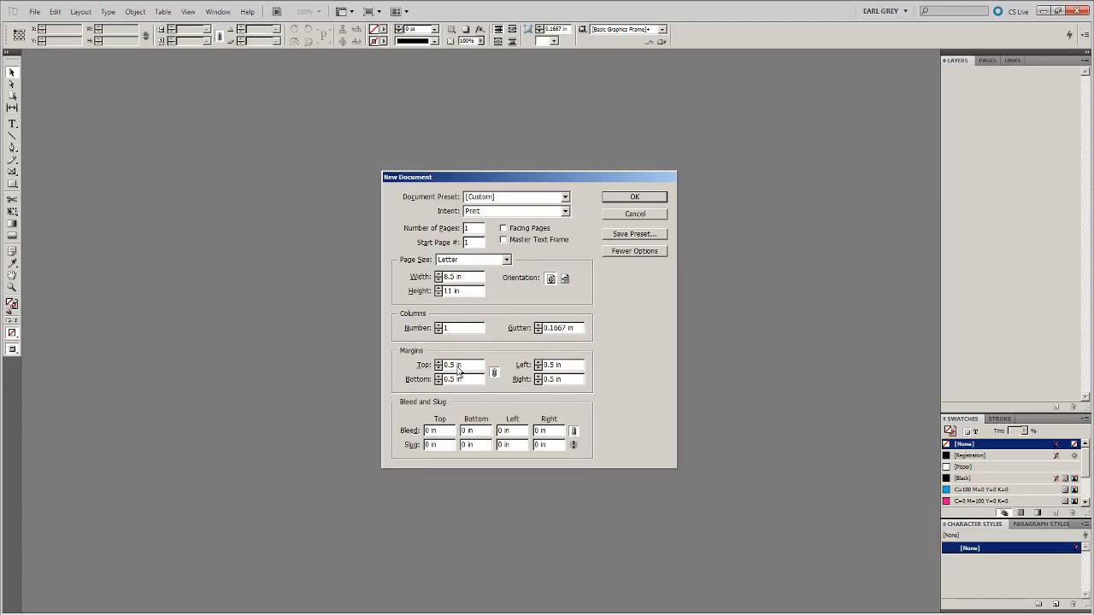
pyautogui.click(438, 368)
pyautogui.click(438, 368)
pyautogui.click(439, 367)
pyautogui.click(439, 368)
pyautogui.click(438, 369)
pyautogui.click(437, 368)
pyautogui.click(439, 362)
pyautogui.click(438, 362)
# Set the bleed to 0.125 in on all sides and create the document.
pyautogui.moveTo(440, 431); pyautogui.dragTo(411, 428)
pyautogui.write('.125')
pyautogui.press('Tab')
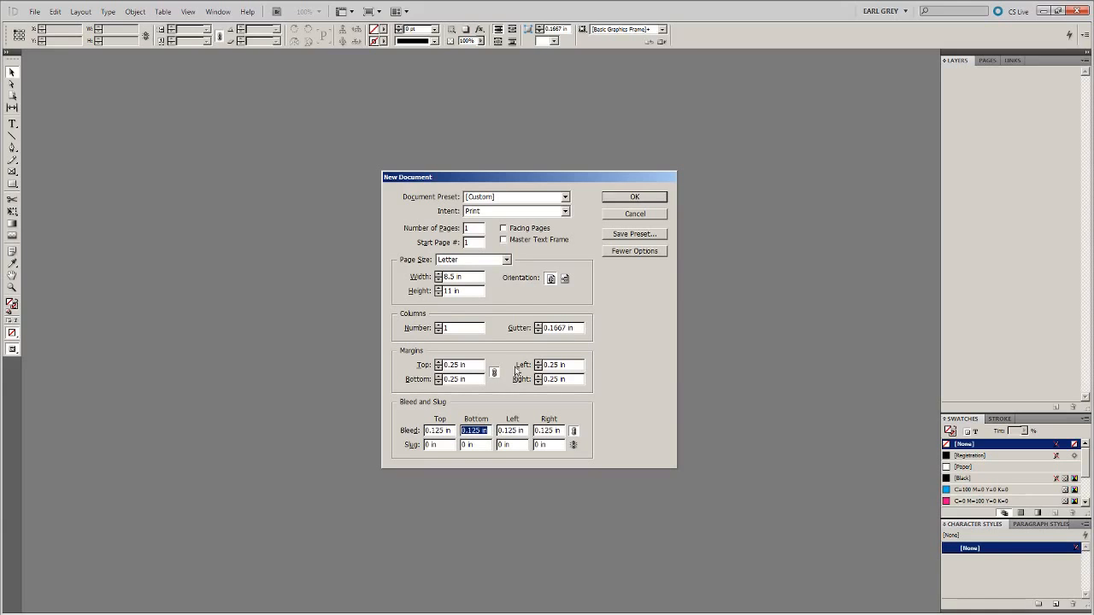
pyautogui.click(617, 199)
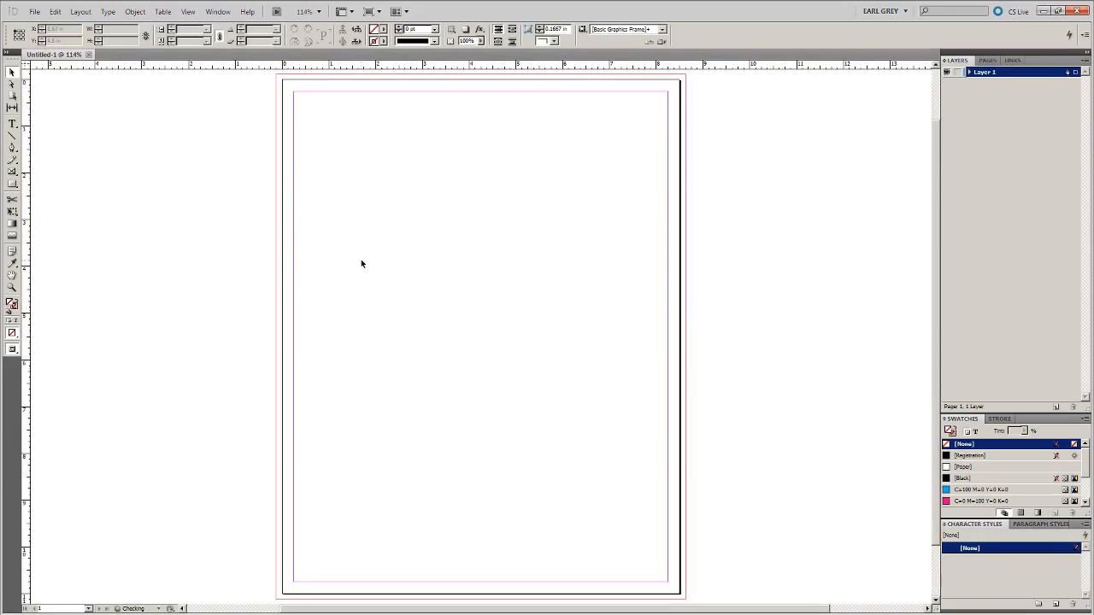
# Place a vertical guide along the page's left edge and a horizontal guide along its top edge at 0 in.
pyautogui.scroll(2, 295, 238)
pyautogui.hotkey('ctrl', '=')
pyautogui.hotkey('ctrl', '=')
pyautogui.hotkey('ctrl', '=')
pyautogui.hotkey('ctrl', '=')
pyautogui.hotkey('ctrl', '=')
pyautogui.hotkey('ctrl', '=')
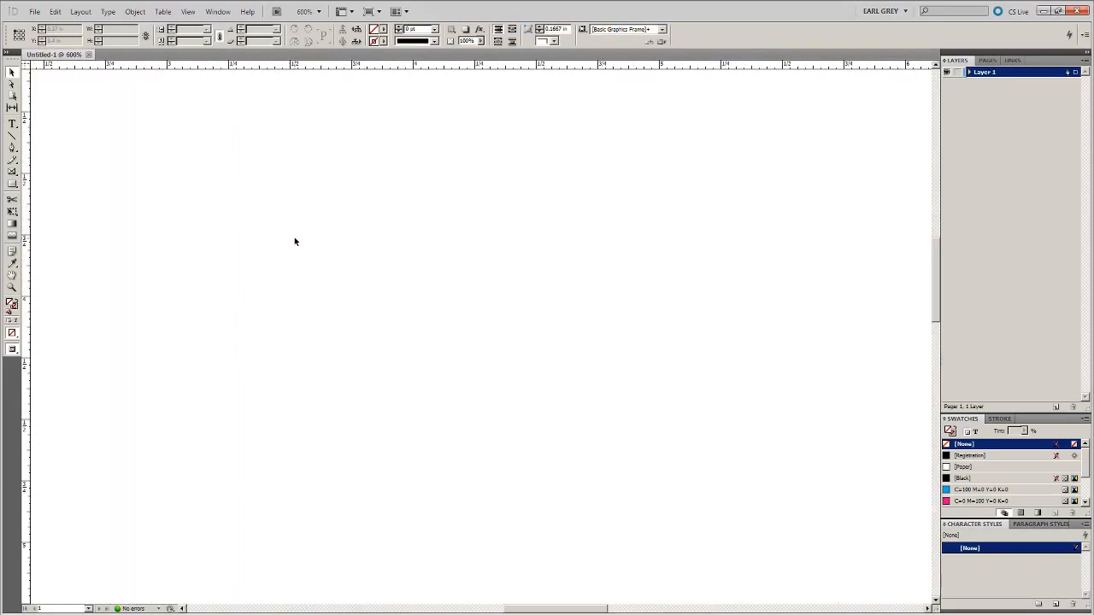
pyautogui.moveTo(340, 217); pyautogui.dragTo(441, 310)
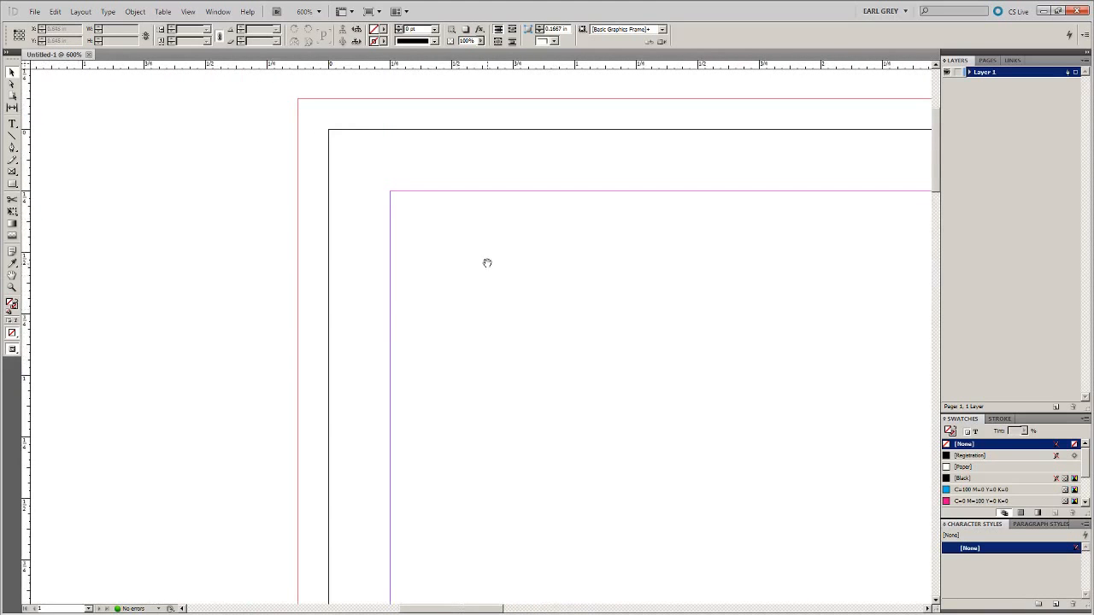
pyautogui.moveTo(486, 262); pyautogui.dragTo(498, 336)
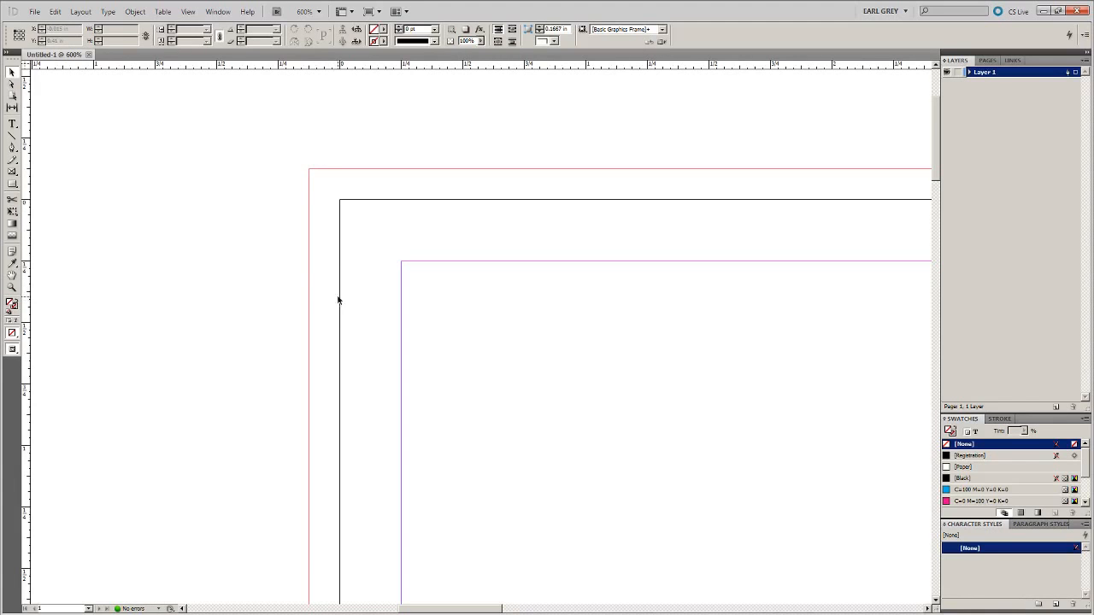
pyautogui.moveTo(25, 141); pyautogui.dragTo(337, 156)
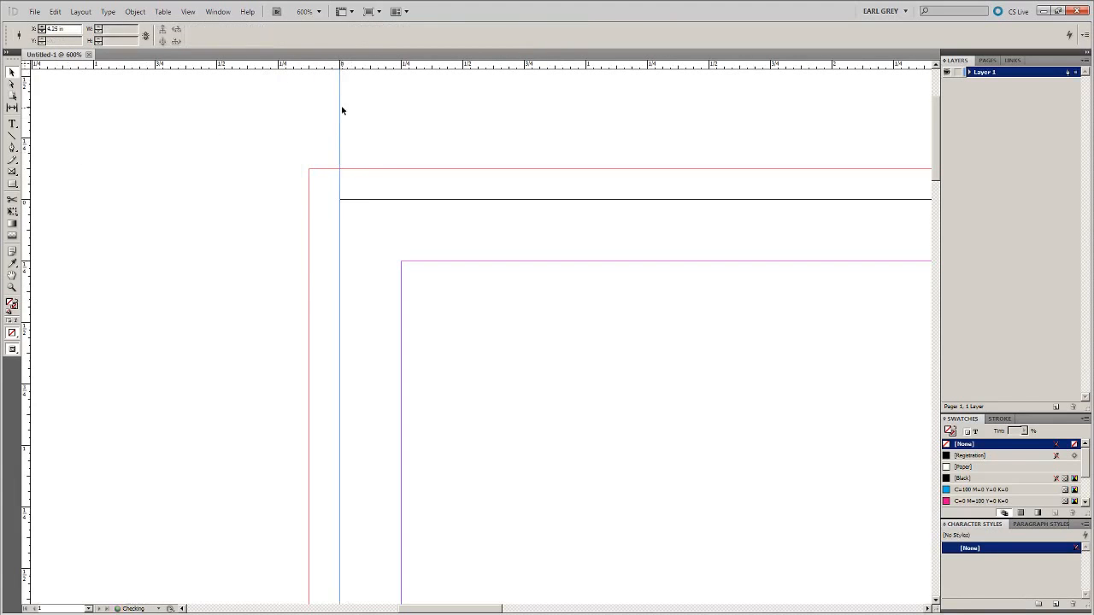
pyautogui.moveTo(295, 64); pyautogui.dragTo(254, 199)
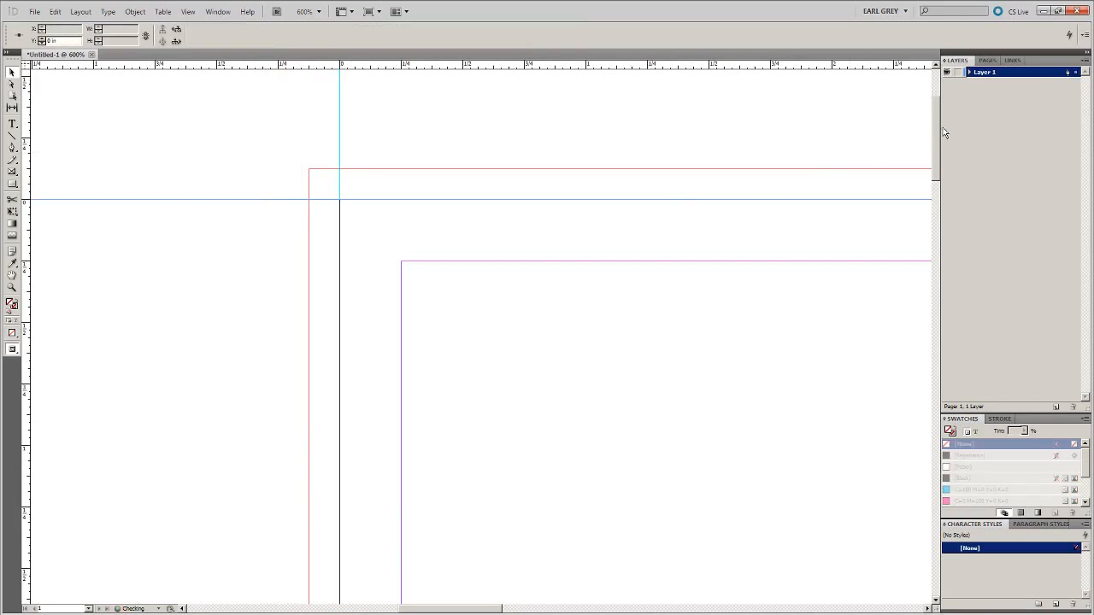
# Place a horizontal guide along the page's bottom edge at 11 in, outside the page area.
pyautogui.moveTo(945, 133); pyautogui.dragTo(873, 536)
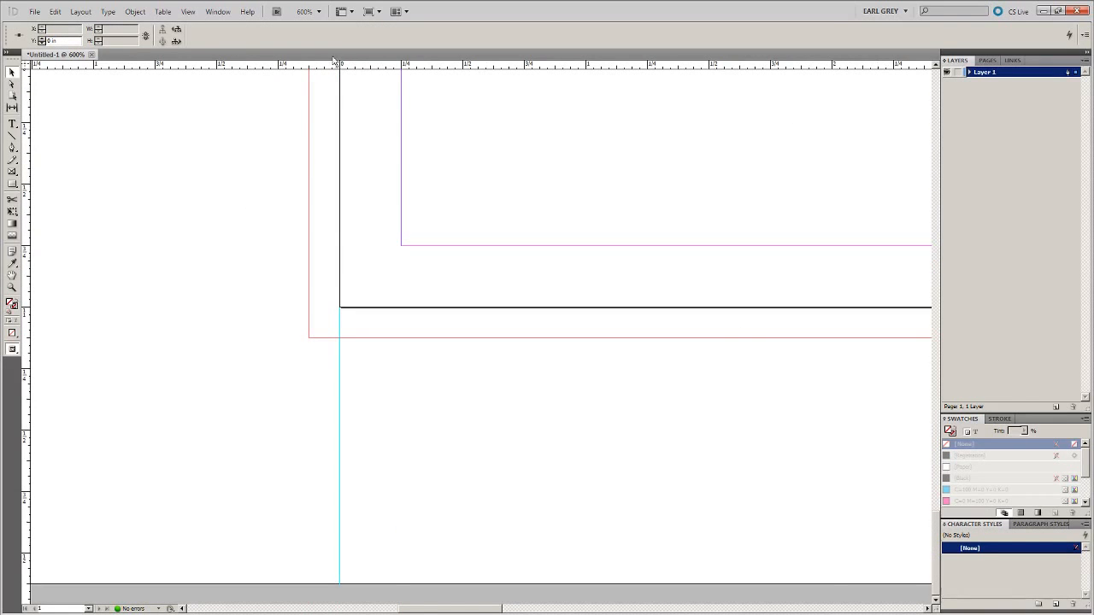
pyautogui.moveTo(323, 64); pyautogui.dragTo(253, 304)
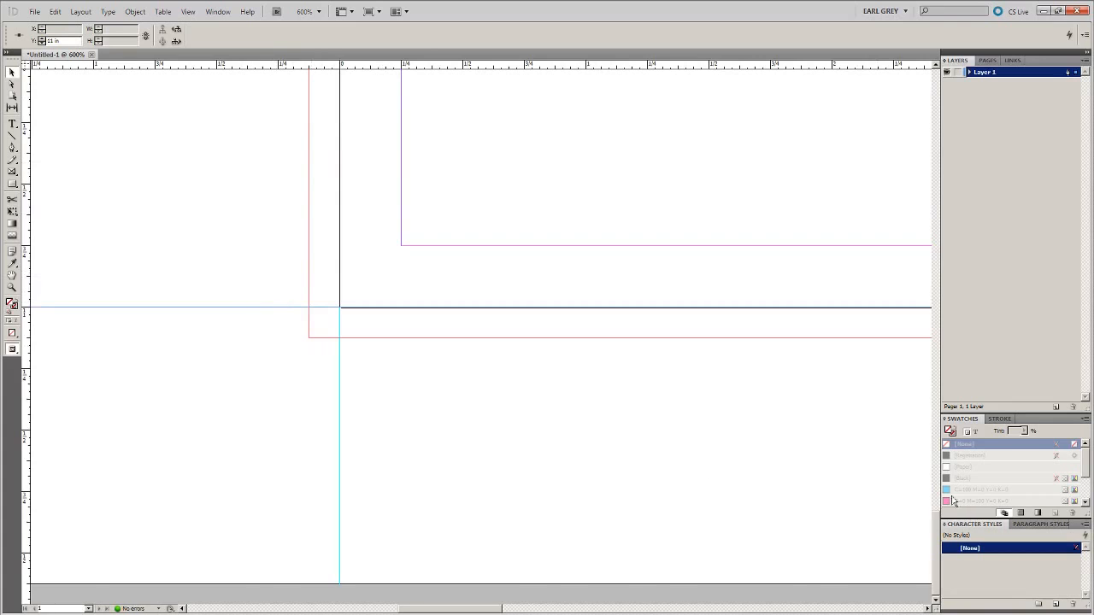
pyautogui.moveTo(937, 529); pyautogui.dragTo(906, 107)
pyautogui.moveTo(269, 140); pyautogui.dragTo(332, 186)
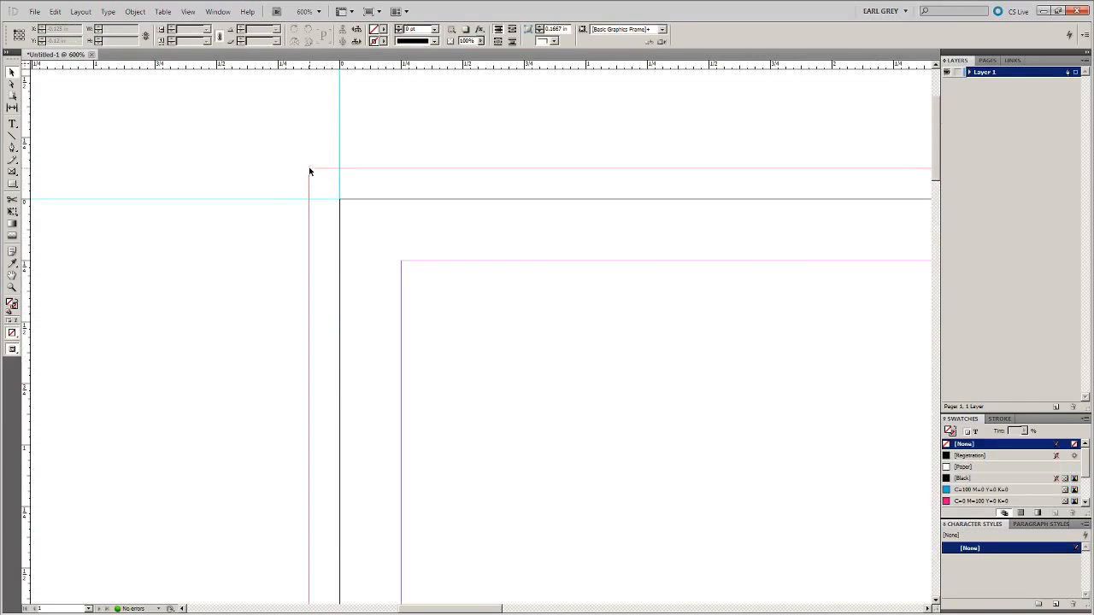
# Examine the page edge, margin and bleed lines across the top and sides of the page.
pyautogui.moveTo(403, 268); pyautogui.dragTo(624, 489)
pyautogui.moveTo(401, 237); pyautogui.dragTo(406, 285)
pyautogui.moveTo(697, 276); pyautogui.dragTo(398, 244)
pyautogui.moveTo(746, 217); pyautogui.dragTo(571, 239)
pyautogui.moveTo(828, 215); pyautogui.dragTo(596, 223)
pyautogui.moveTo(835, 171); pyautogui.dragTo(353, 139)
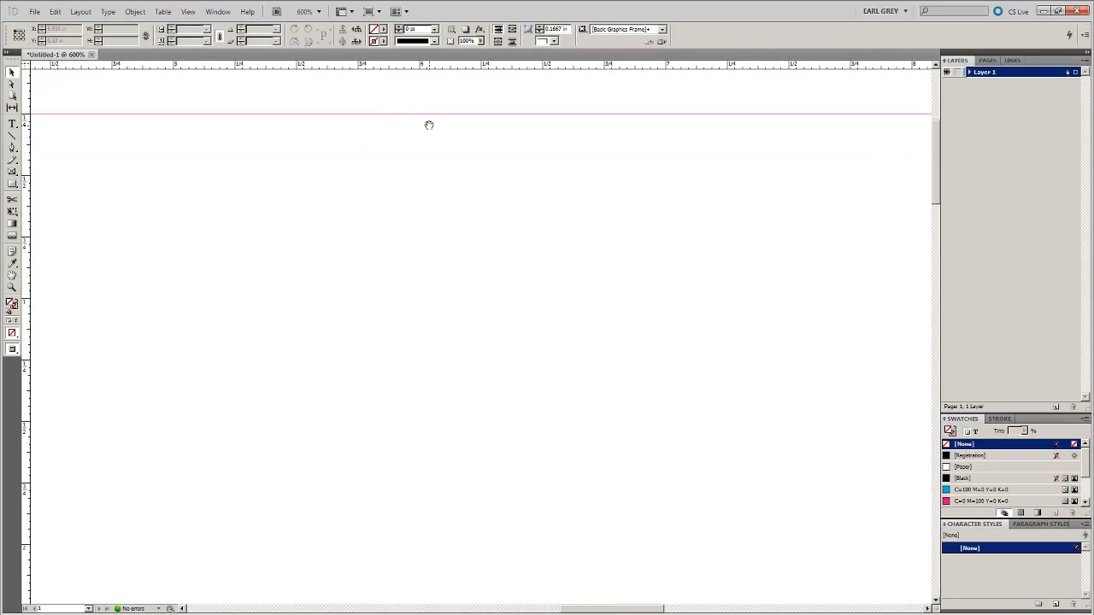
pyautogui.hotkey('ctrl', '-')
pyautogui.hotkey('ctrl', '-')
pyautogui.hotkey('ctrl', '-')
pyautogui.hotkey('ctrl', '-')
pyautogui.hotkey('ctrl', '-')
pyautogui.hotkey('ctrl', '-')
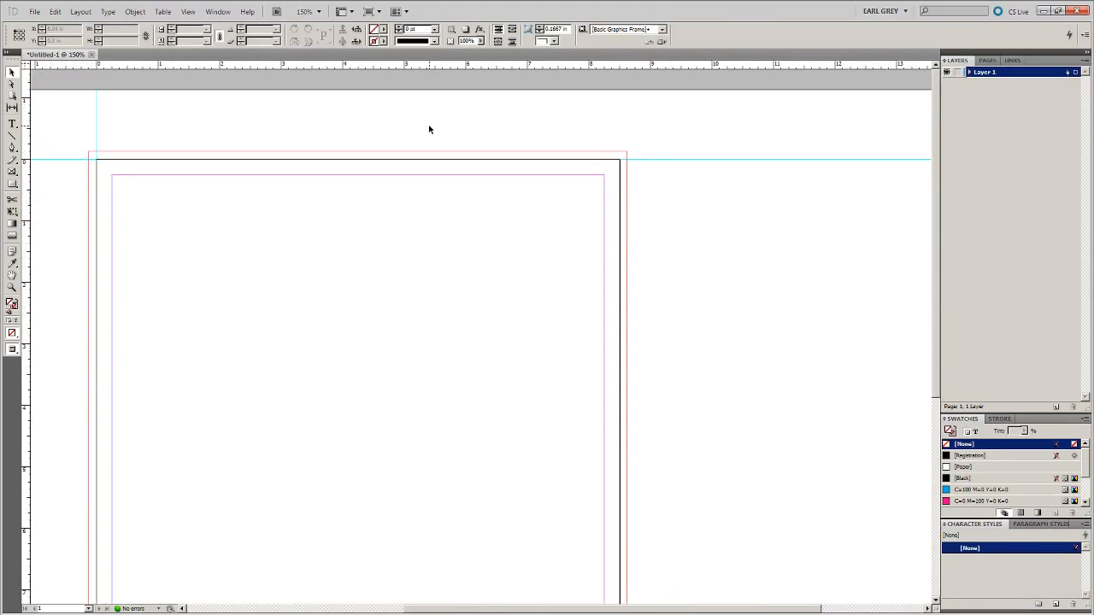
pyautogui.hotkey('ctrl', '-')
pyautogui.hotkey('ctrl', '=')
pyautogui.hotkey('ctrl', '=')
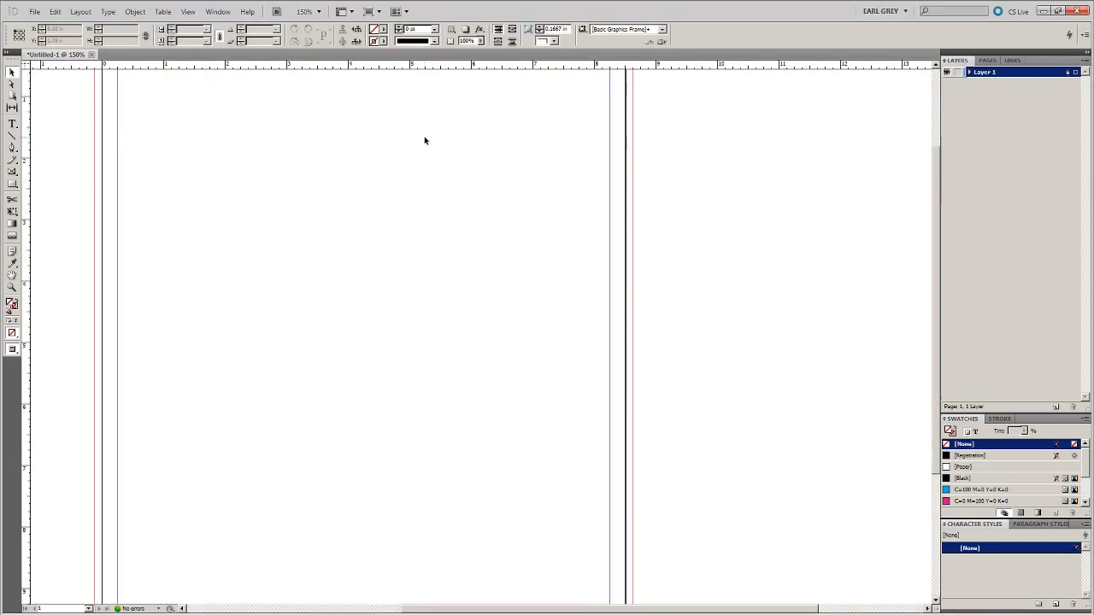
pyautogui.moveTo(425, 139); pyautogui.dragTo(461, 235)
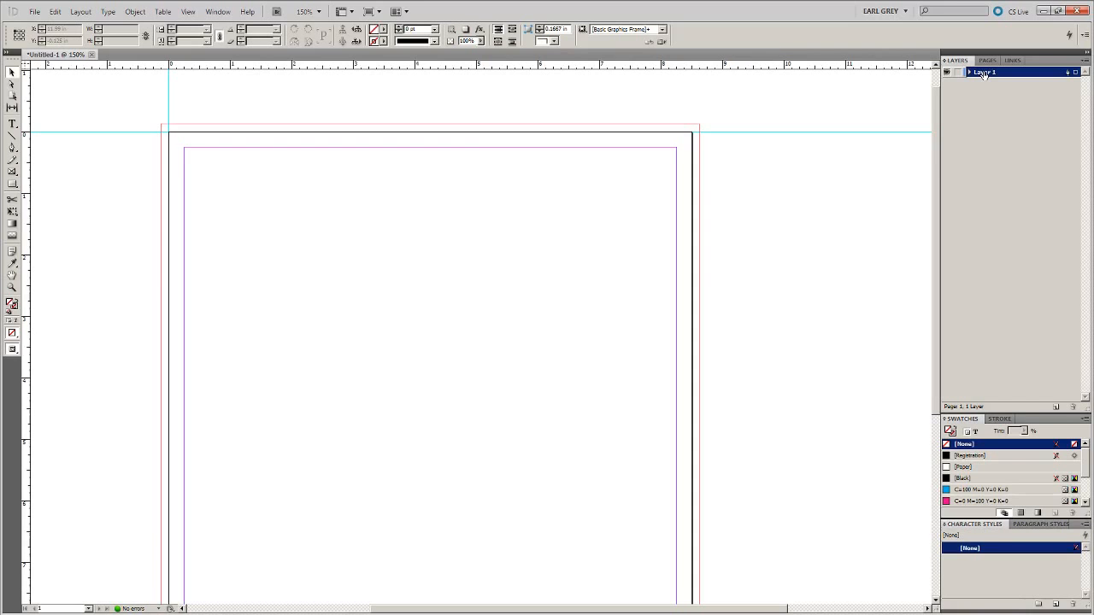
# Rename the existing layer Images and add a new layer named Text.
pyautogui.doubleClick(982, 74)
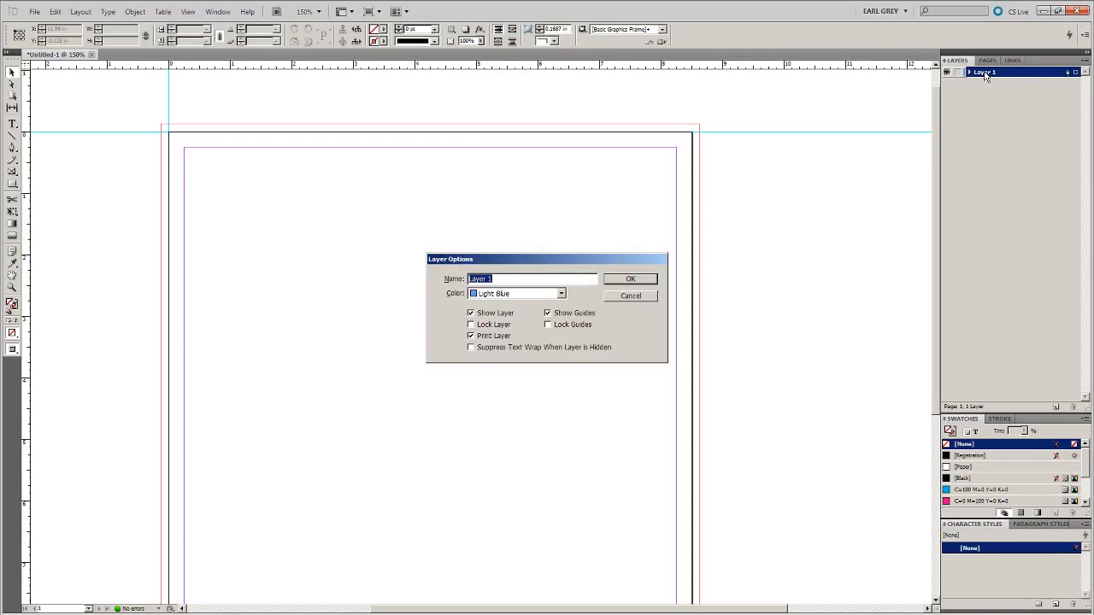
pyautogui.write('Images')
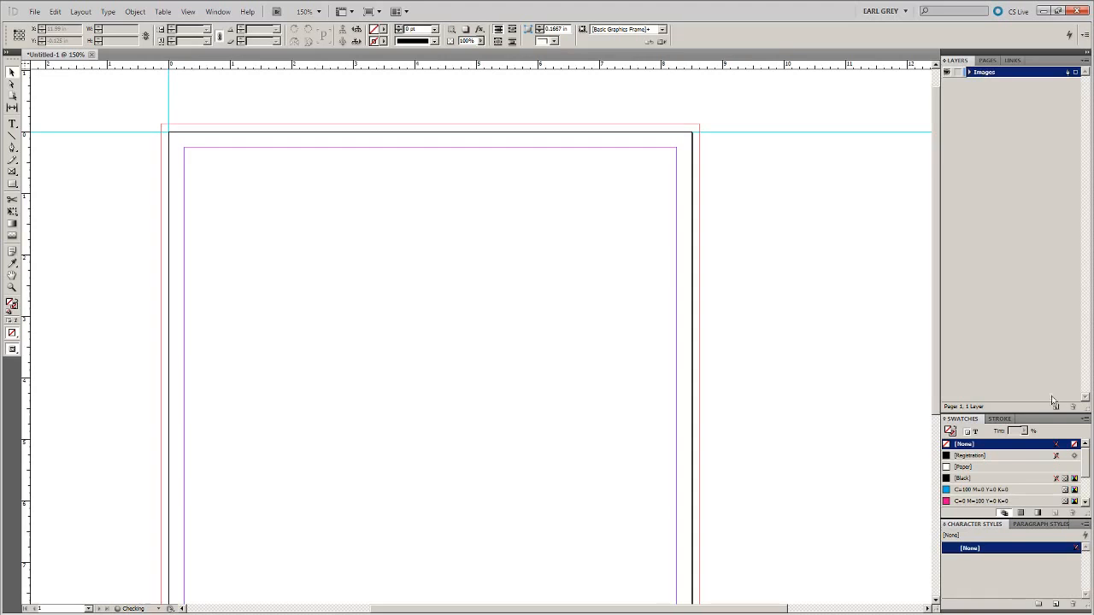
pyautogui.click(1055, 405)
pyautogui.doubleClick(999, 76)
pyautogui.write('Text')
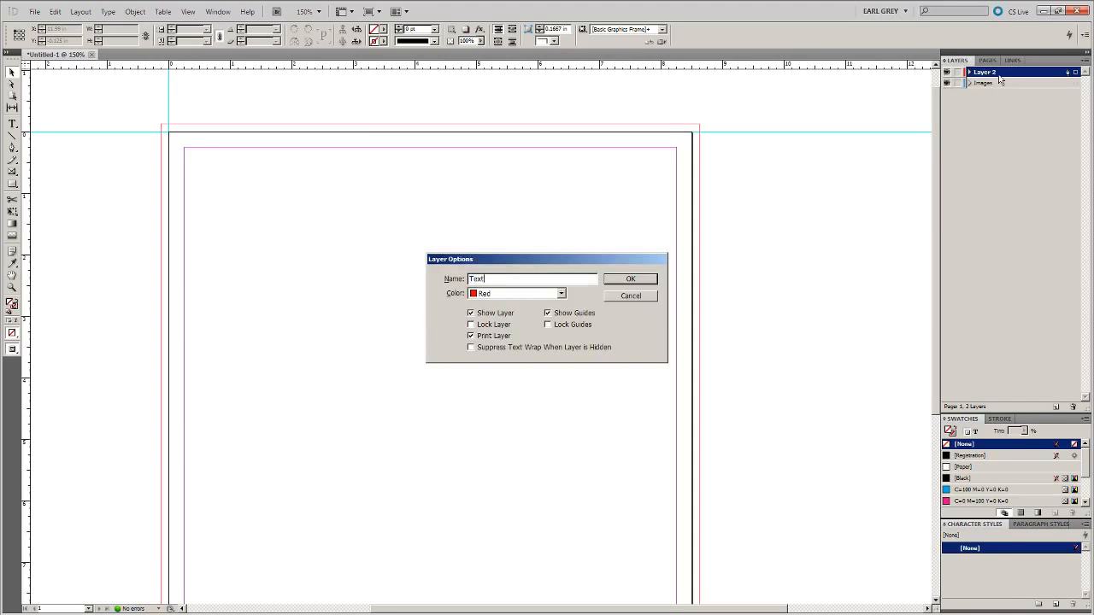
pyautogui.press('Return')
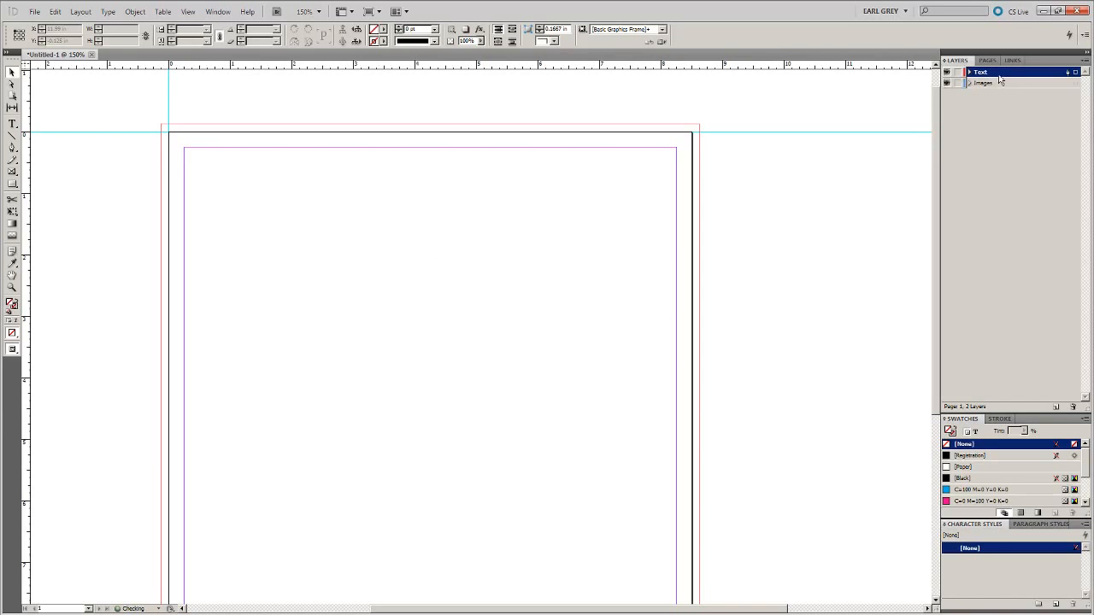
# On the Images layer, draw an 8.75 × 11.25 in rectangle covering the page out to the bleed lines.
pyautogui.scroll(-1, 769, 171)
pyautogui.click(975, 84)
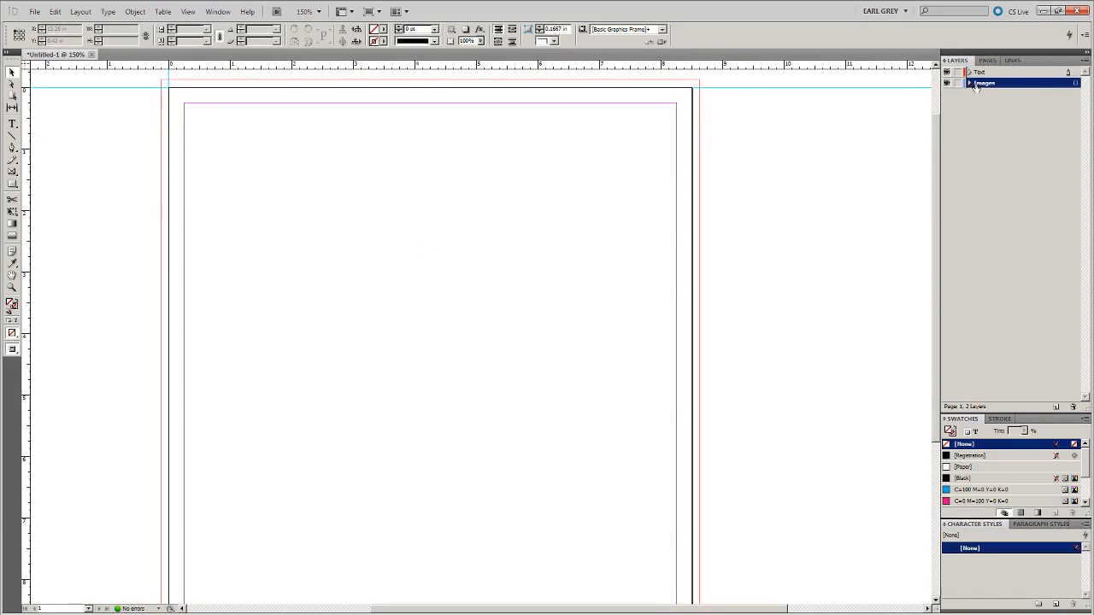
pyautogui.scroll(1, 49, 170)
pyautogui.moveTo(168, 132); pyautogui.dragTo(699, 521)
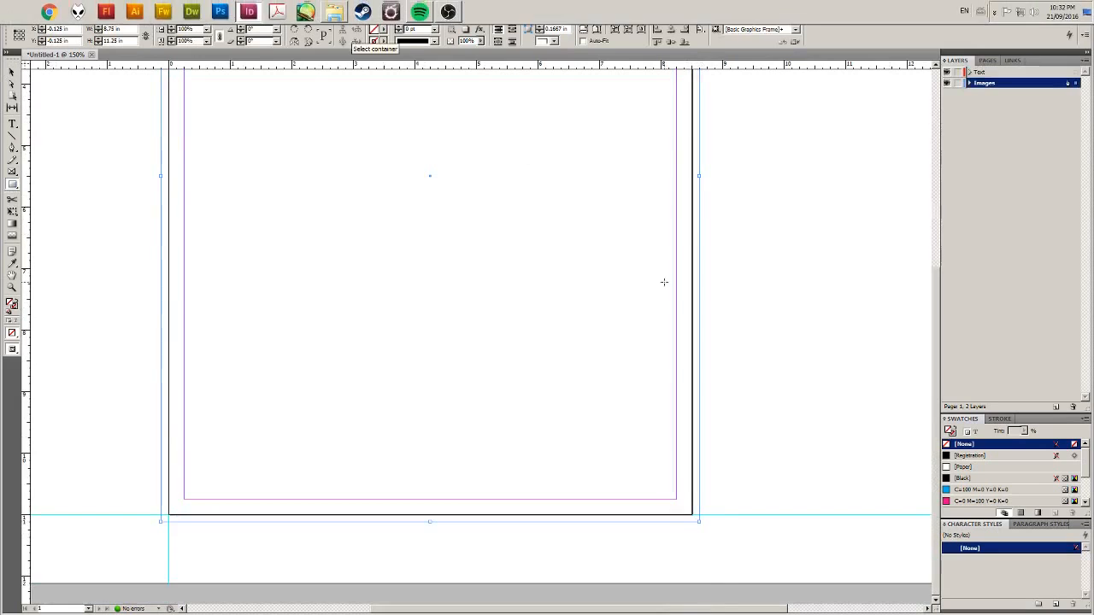
# Try black, yellow and green swatch fills on the bleed-sized rectangle, and leave it unfilled and deselected.
pyautogui.click(970, 478)
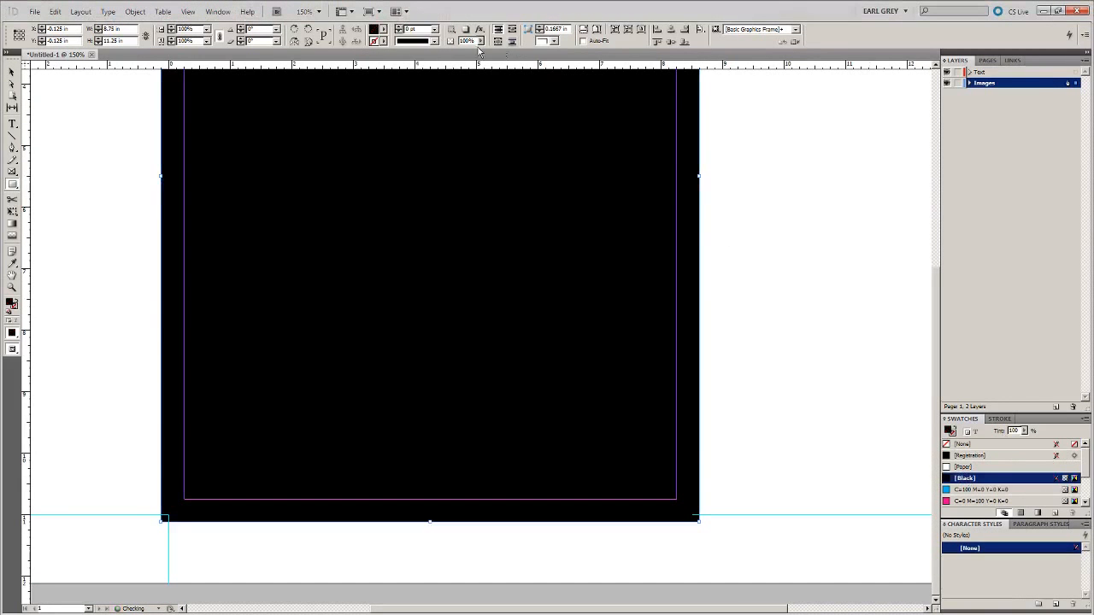
pyautogui.click(386, 30)
pyautogui.click(426, 125)
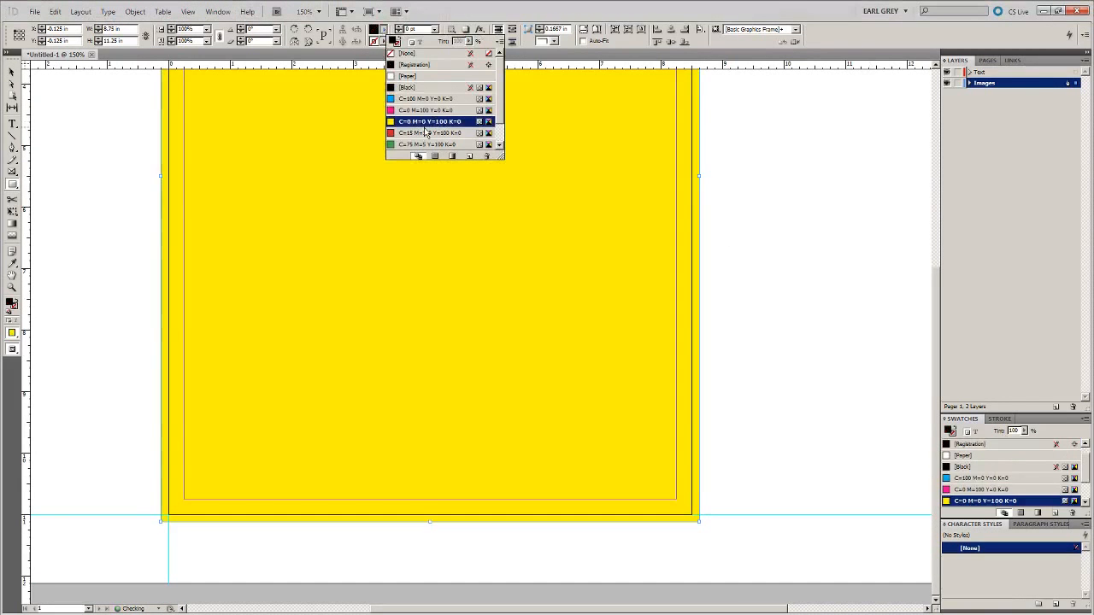
pyautogui.click(418, 143)
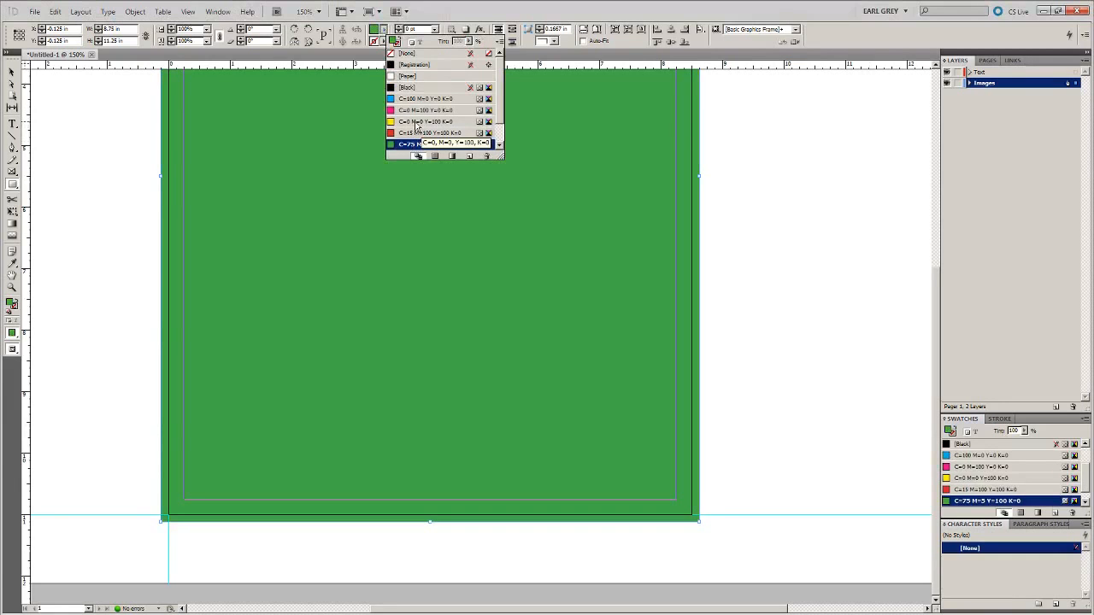
pyautogui.click(415, 89)
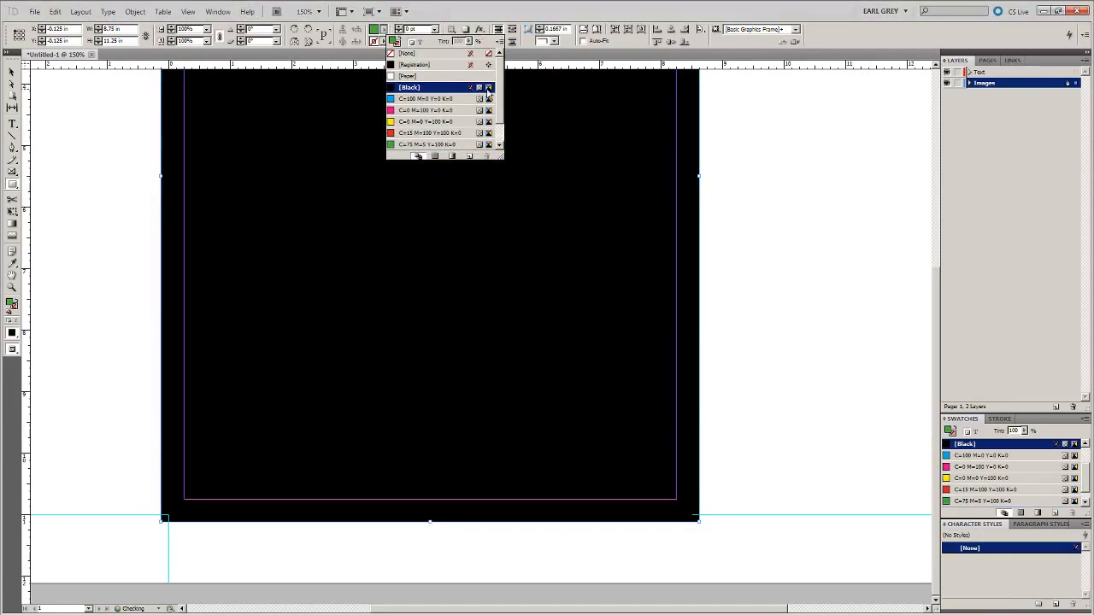
pyautogui.click(409, 64)
pyautogui.click(92, 163)
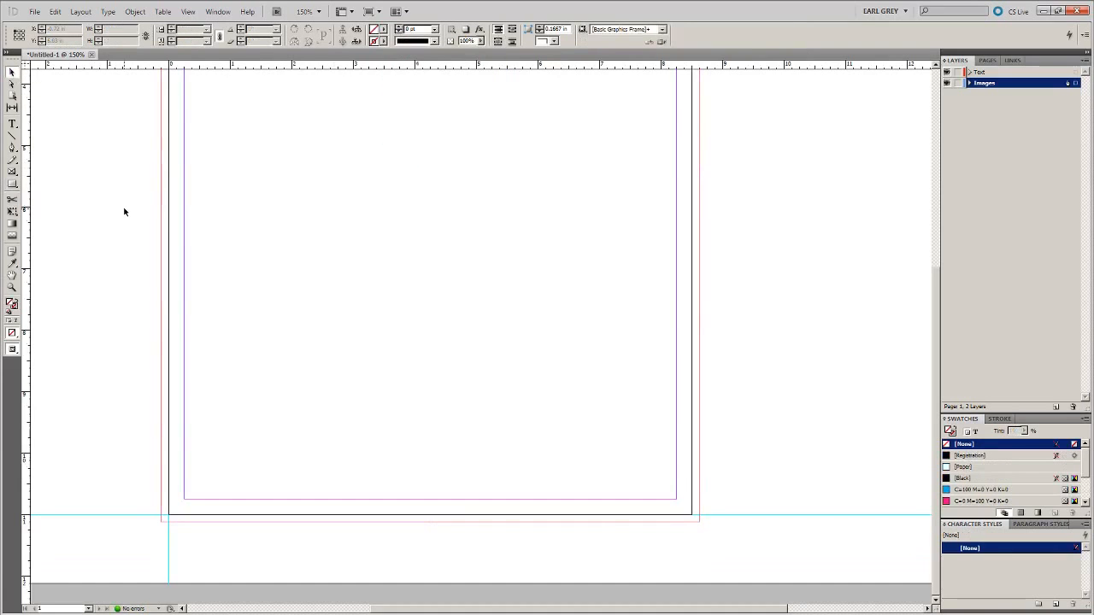
# Place the image aisu.jpg from the 2016 folder on the Images layer, starting just outside the page's top-left corner.
pyautogui.scroll(5, 125, 210)
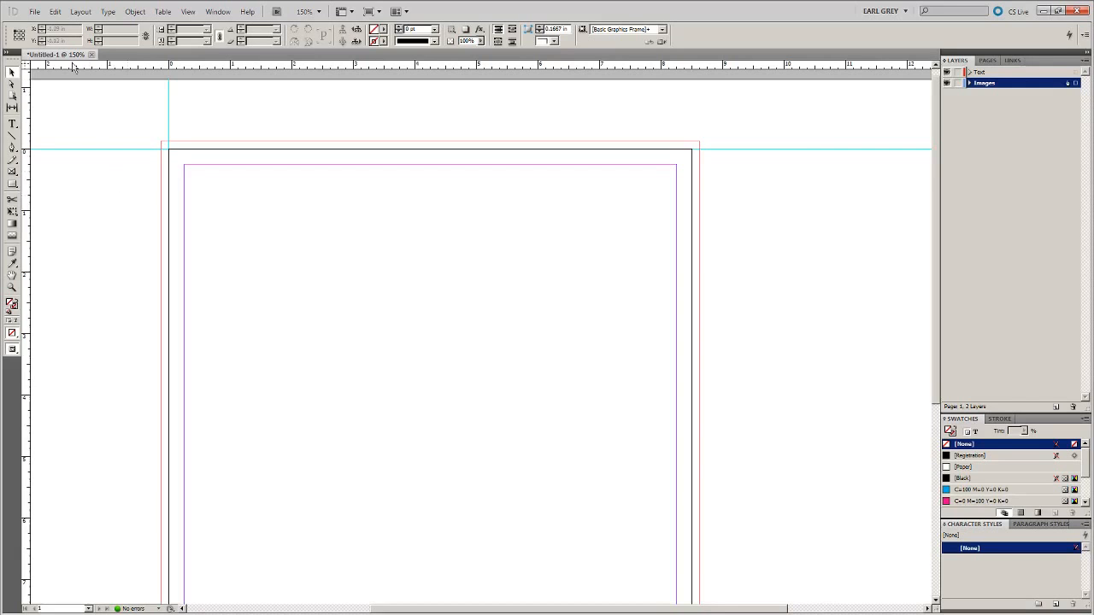
pyautogui.click(34, 11)
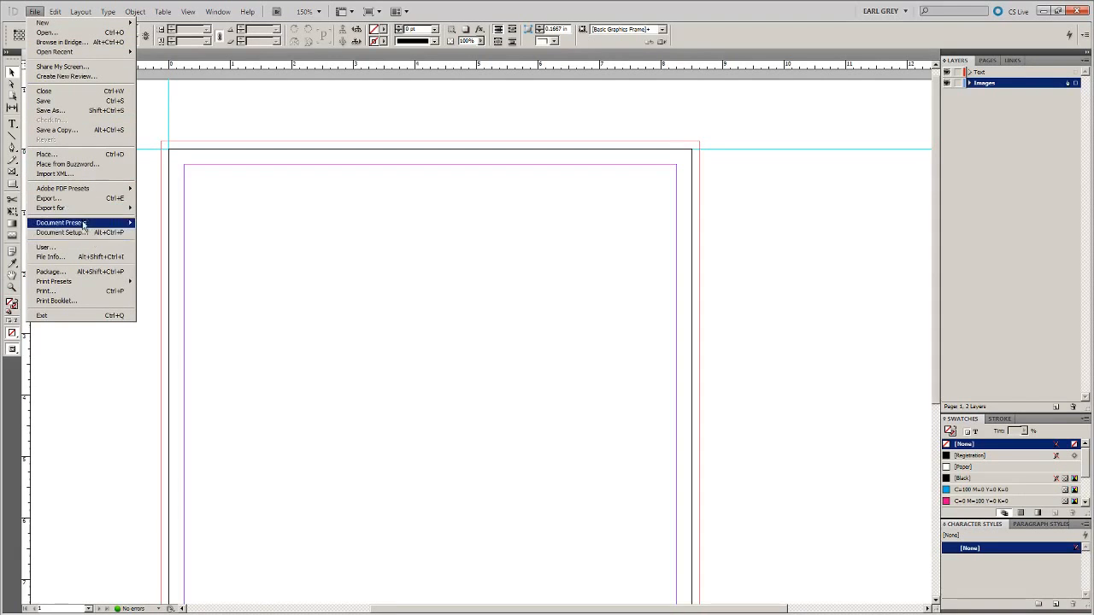
pyautogui.click(47, 154)
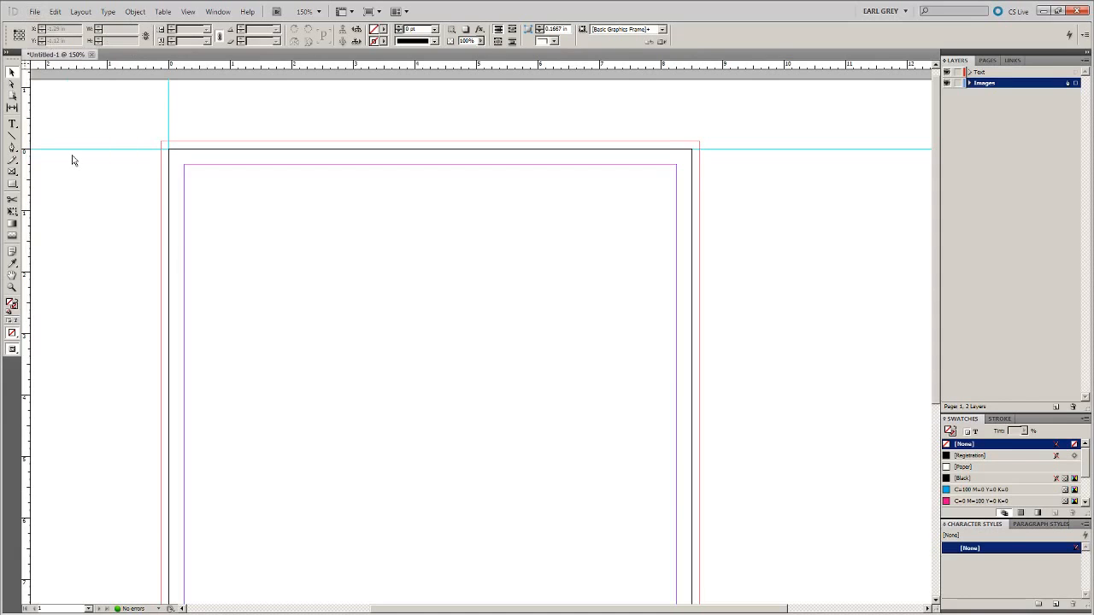
pyautogui.click(419, 263)
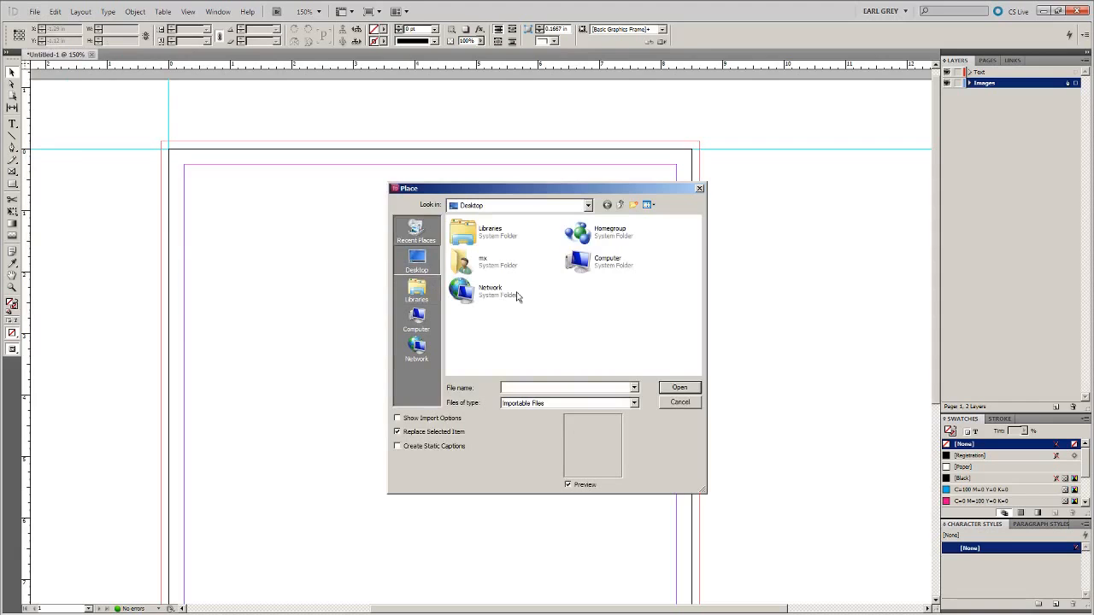
pyautogui.click(418, 293)
pyautogui.doubleClick(473, 261)
pyautogui.doubleClick(530, 256)
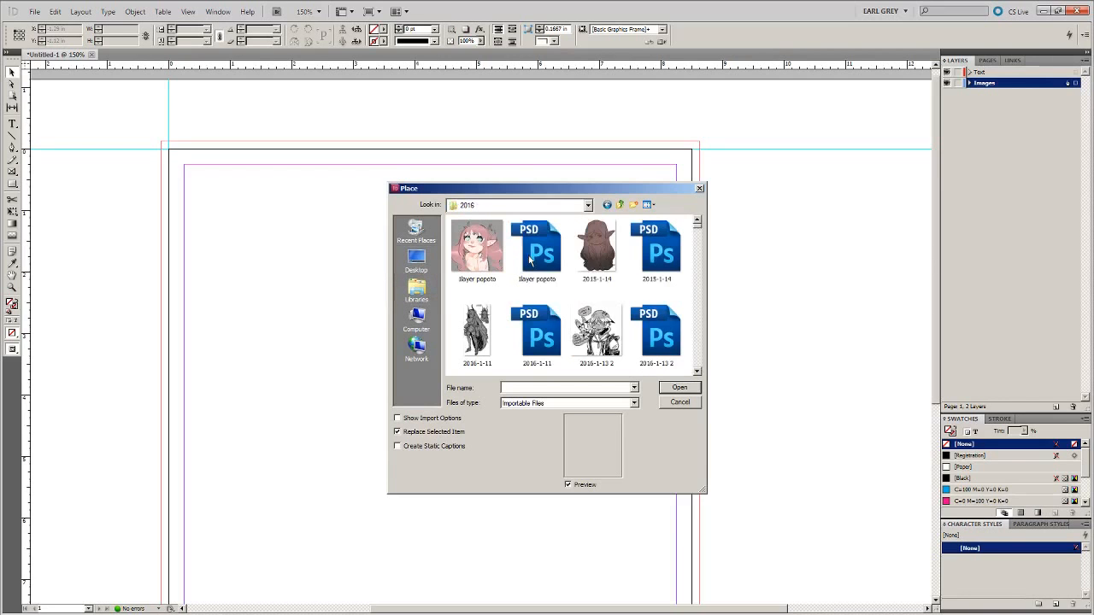
pyautogui.scroll(-3, 526, 275)
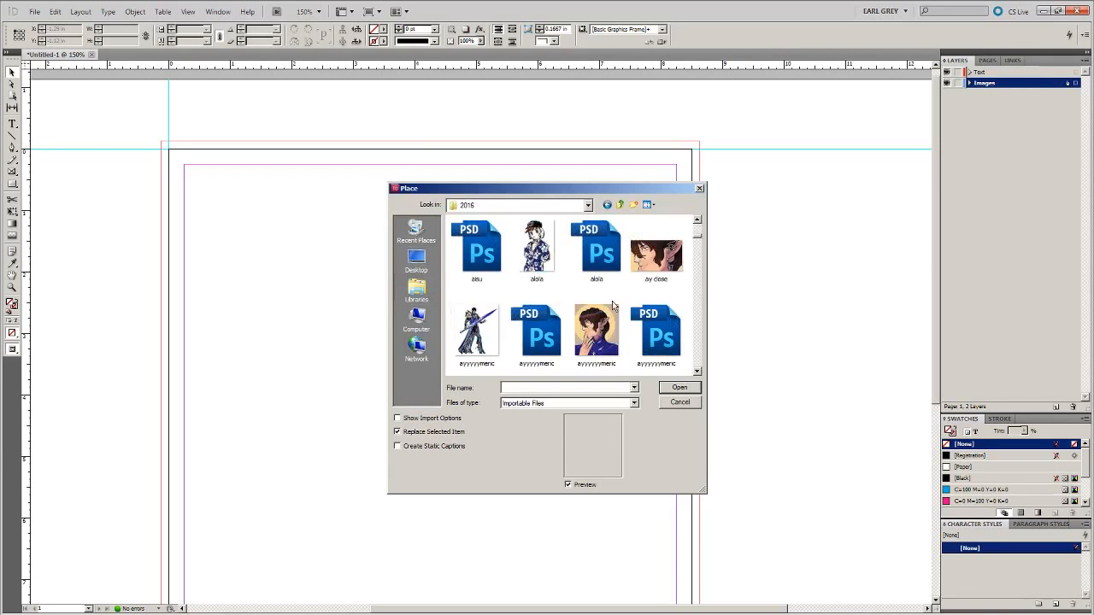
pyautogui.click(657, 246)
pyautogui.click(679, 387)
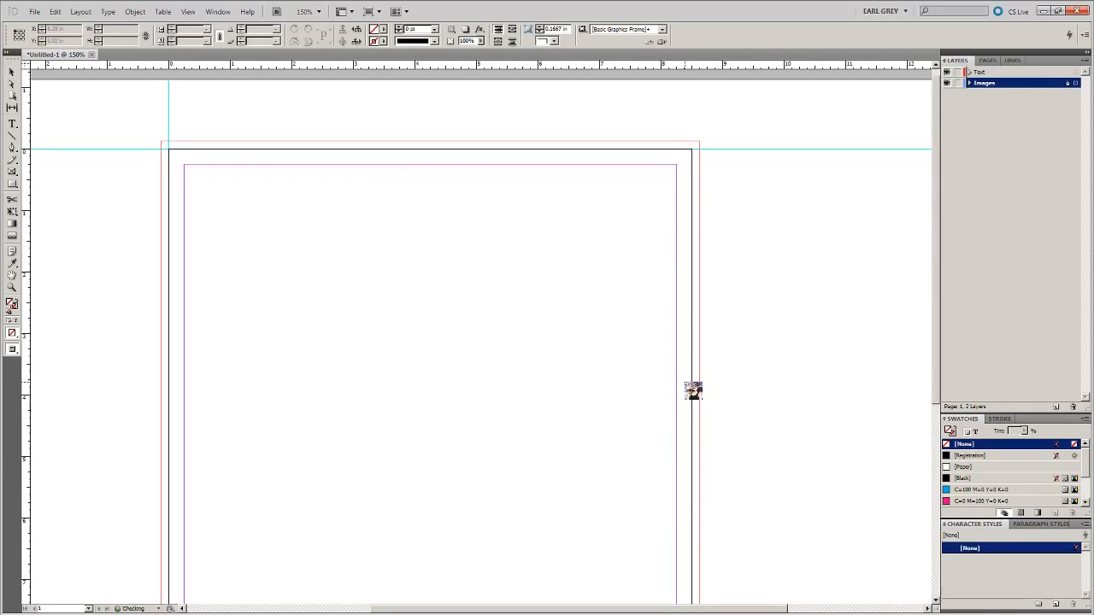
pyautogui.click(107, 105)
# Move the placed image right and down to about X 2.98 in, Y 1.1 in.
pyautogui.scroll(-3, 367, 254)
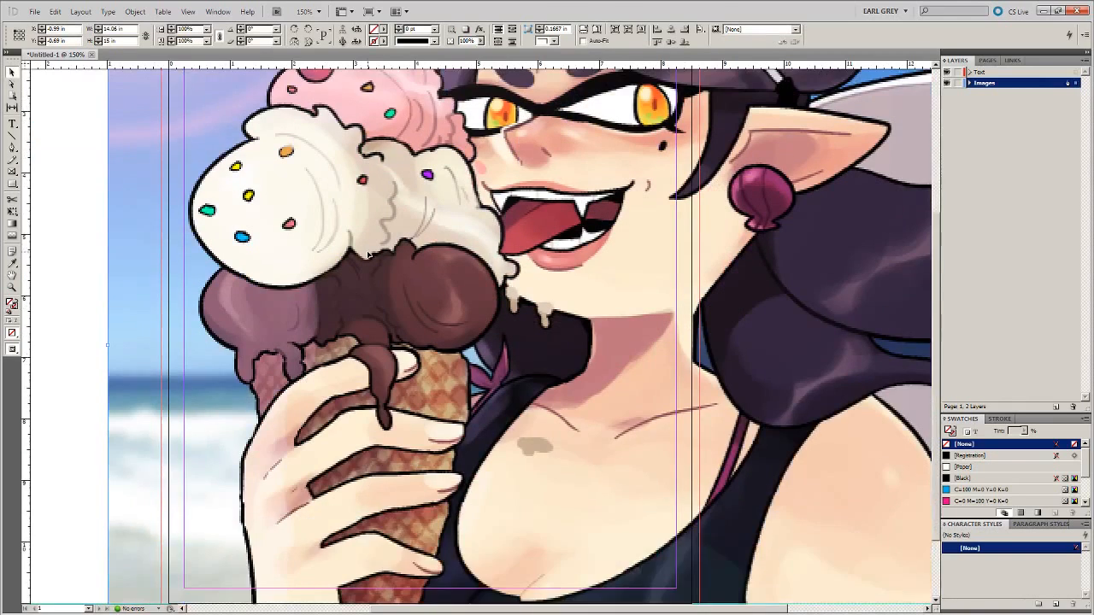
pyautogui.scroll(3, 368, 253)
pyautogui.scroll(-3, 367, 254)
pyautogui.scroll(-1, 367, 254)
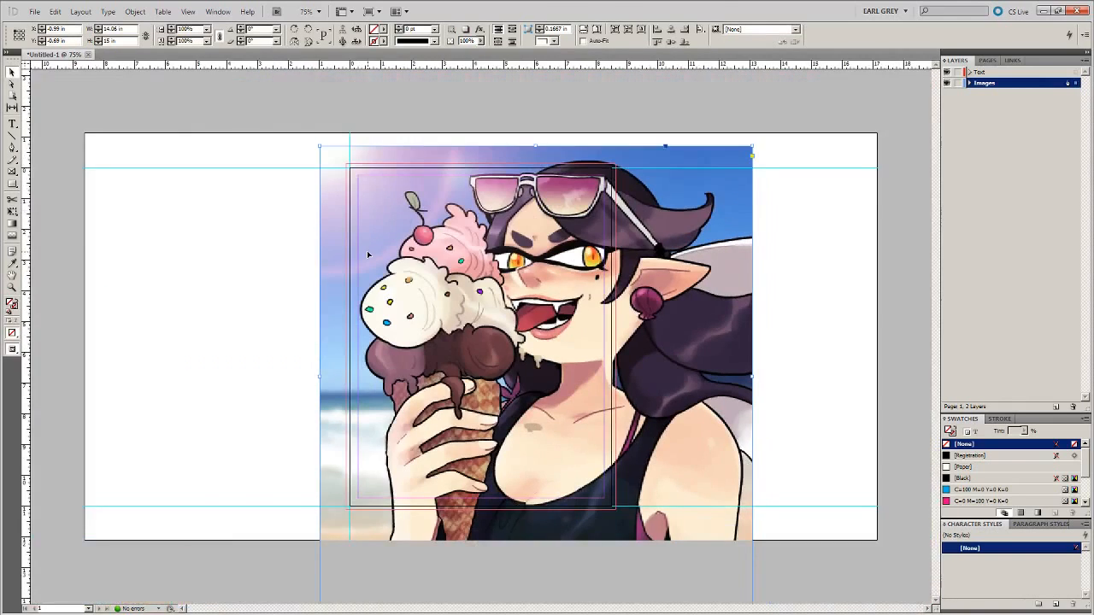
pyautogui.scroll(1, 368, 254)
pyautogui.moveTo(301, 158); pyautogui.dragTo(465, 230)
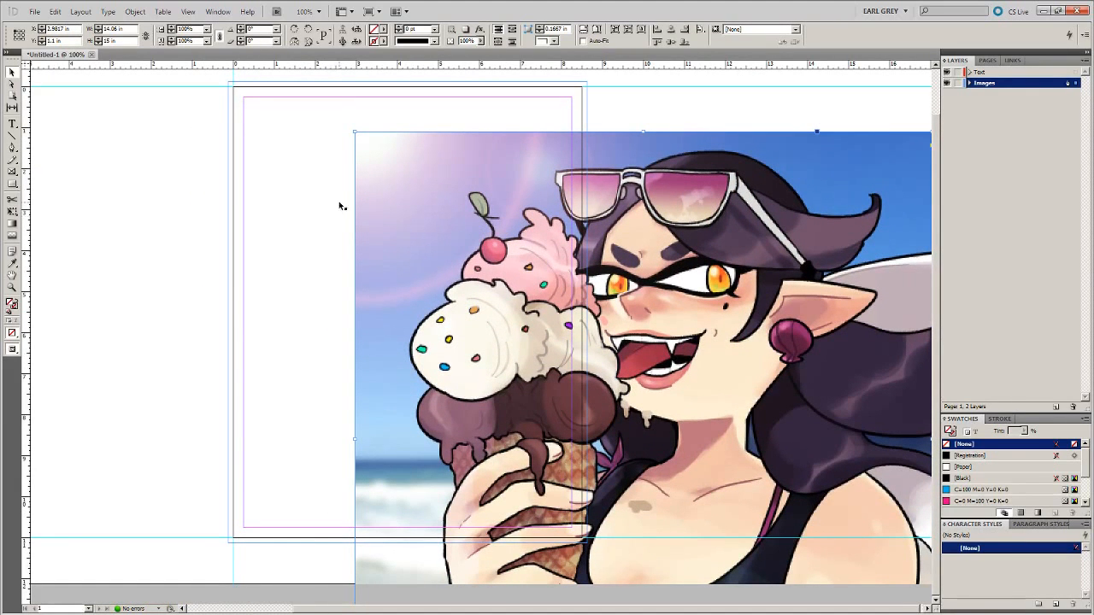
# Expand the Images layer, move aisu.jpg into the Text layer and return it to the Images layer.
pyautogui.click(971, 84)
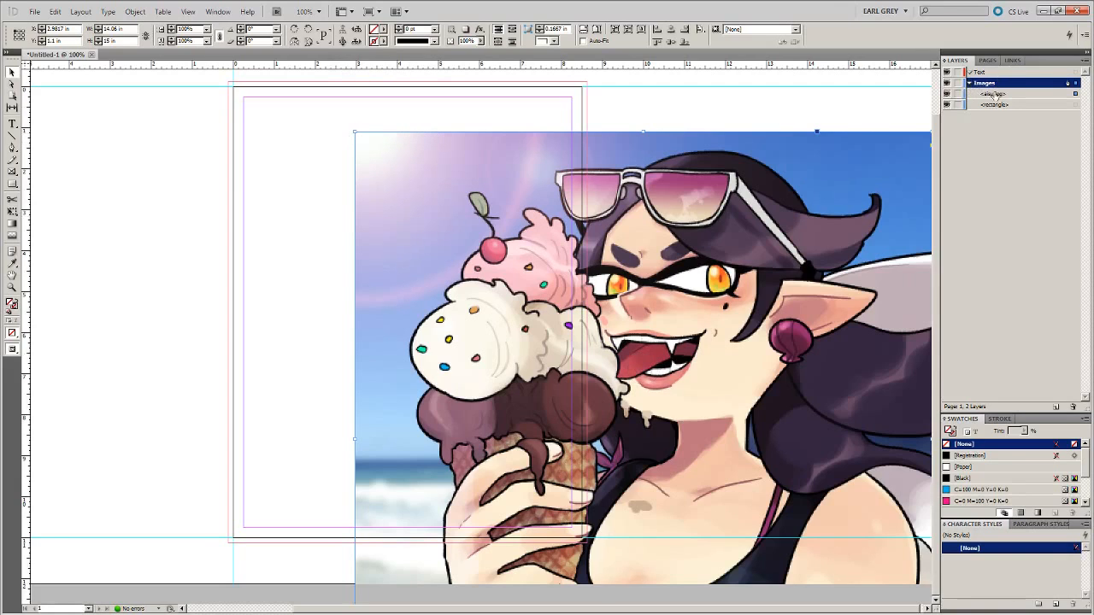
pyautogui.moveTo(993, 95); pyautogui.dragTo(995, 80)
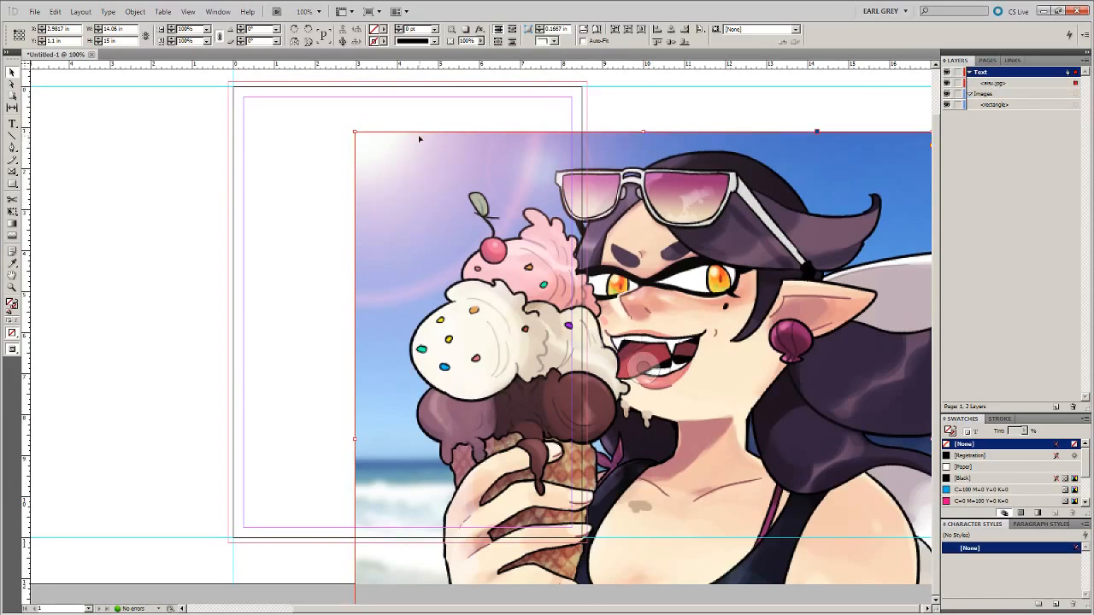
pyautogui.moveTo(997, 83); pyautogui.dragTo(980, 101)
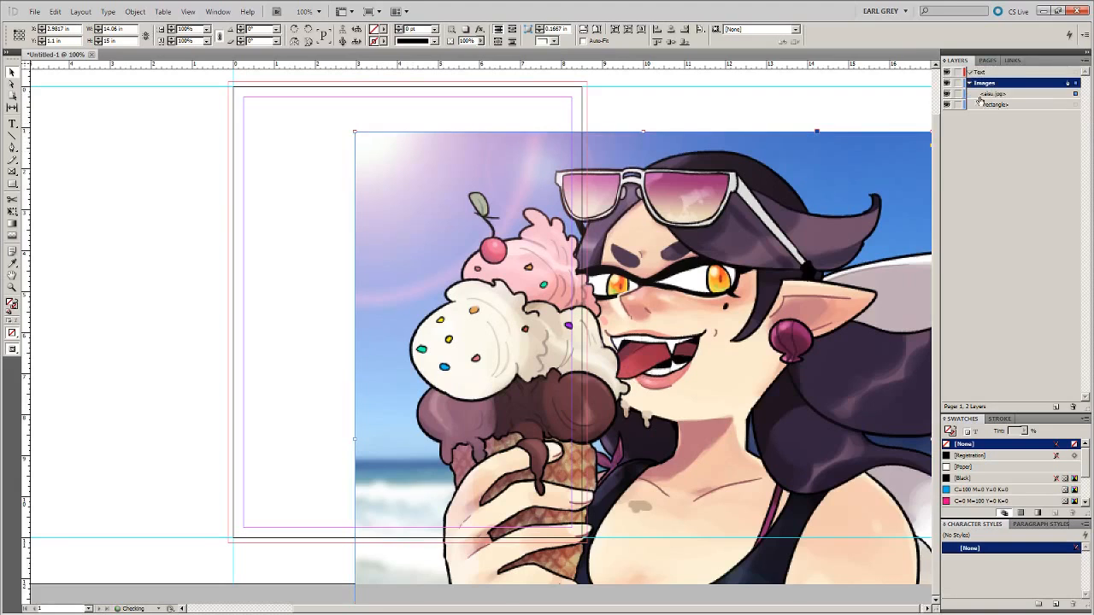
pyautogui.click(773, 112)
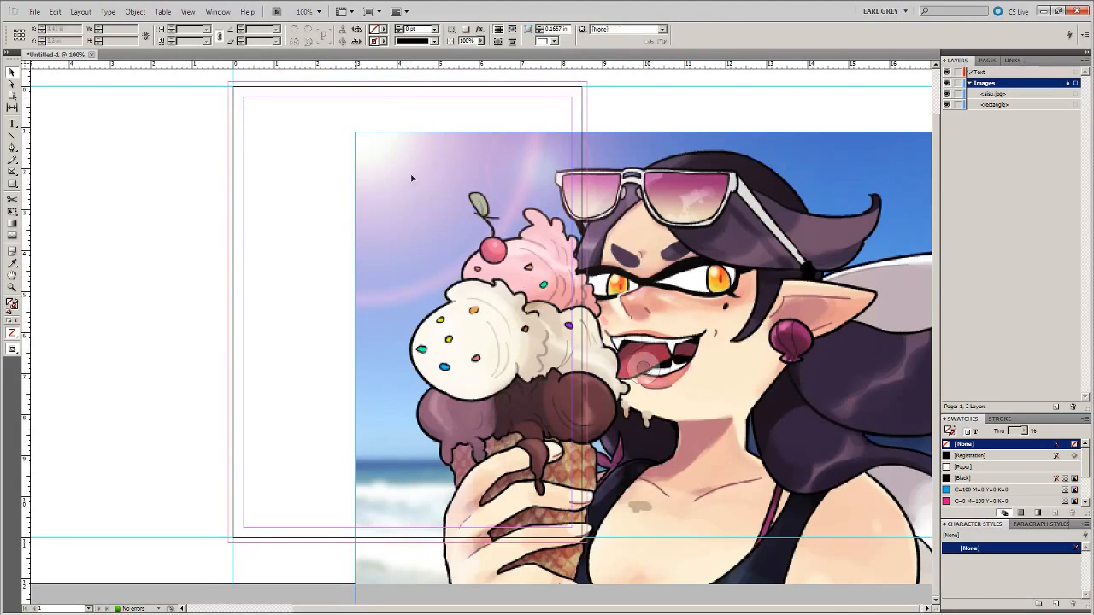
# Move the image left to about X 0.815 in, Y 1.125 in, and try selecting its content inside the frame.
pyautogui.moveTo(410, 176); pyautogui.dragTo(325, 184)
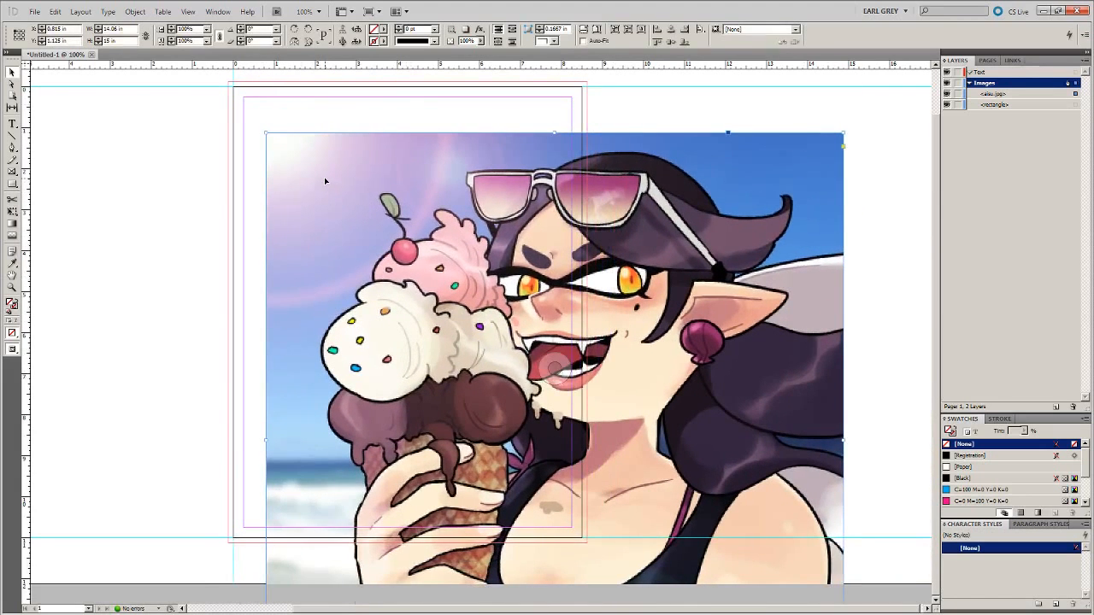
pyautogui.click(555, 365)
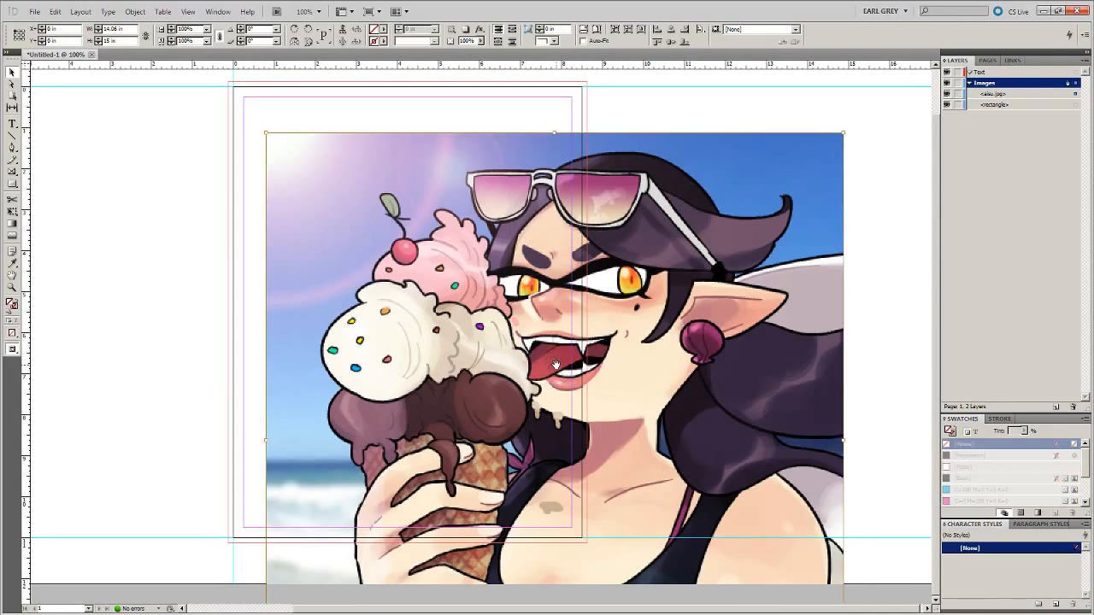
pyautogui.click(662, 135)
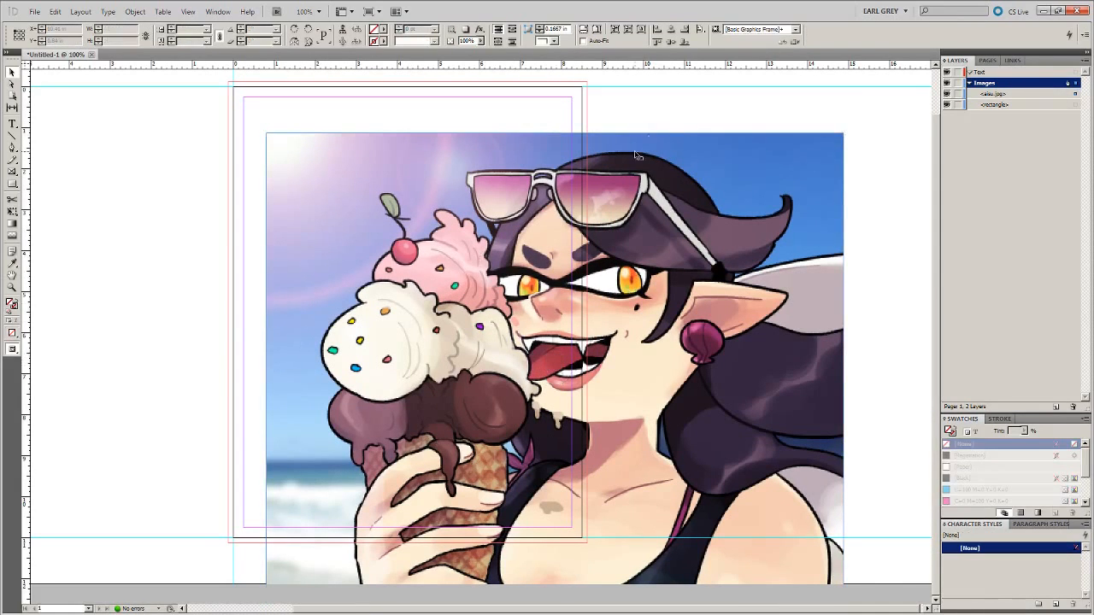
# Crop the image frame to about 1.675 × 8.185 in and align it with the top-left bleed corner at X and Y -0.125 in.
pyautogui.moveTo(845, 135); pyautogui.dragTo(334, 412)
pyautogui.moveTo(309, 434); pyautogui.dragTo(271, 107)
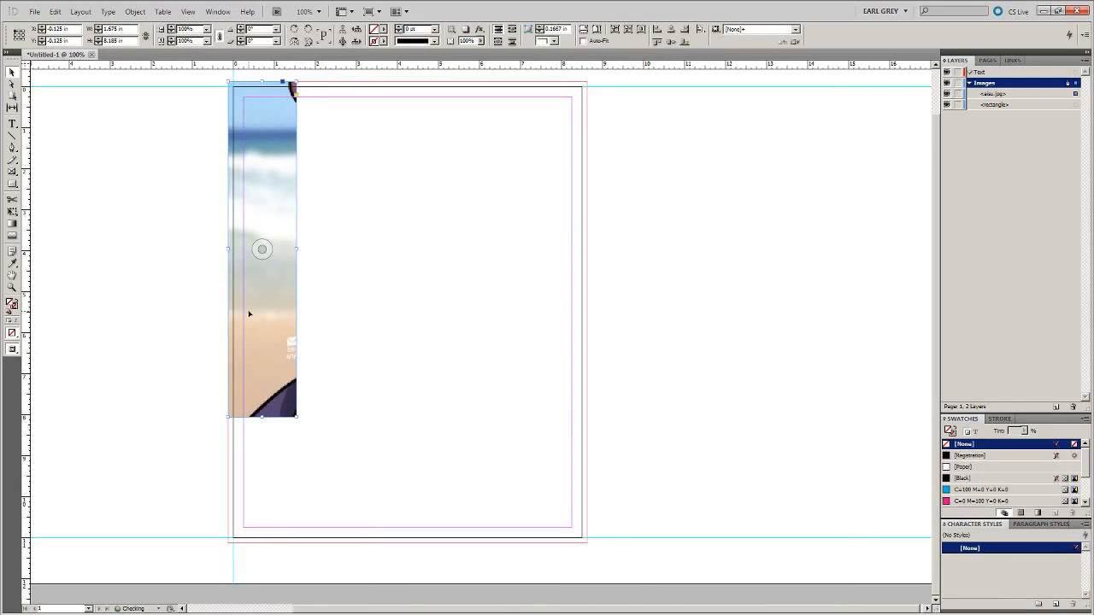
# Extend the frame down to the bottom bleed at 11.25 in tall and shift the image inside it to X 0 in, Y -3.75 in.
pyautogui.moveTo(264, 422); pyautogui.dragTo(264, 542)
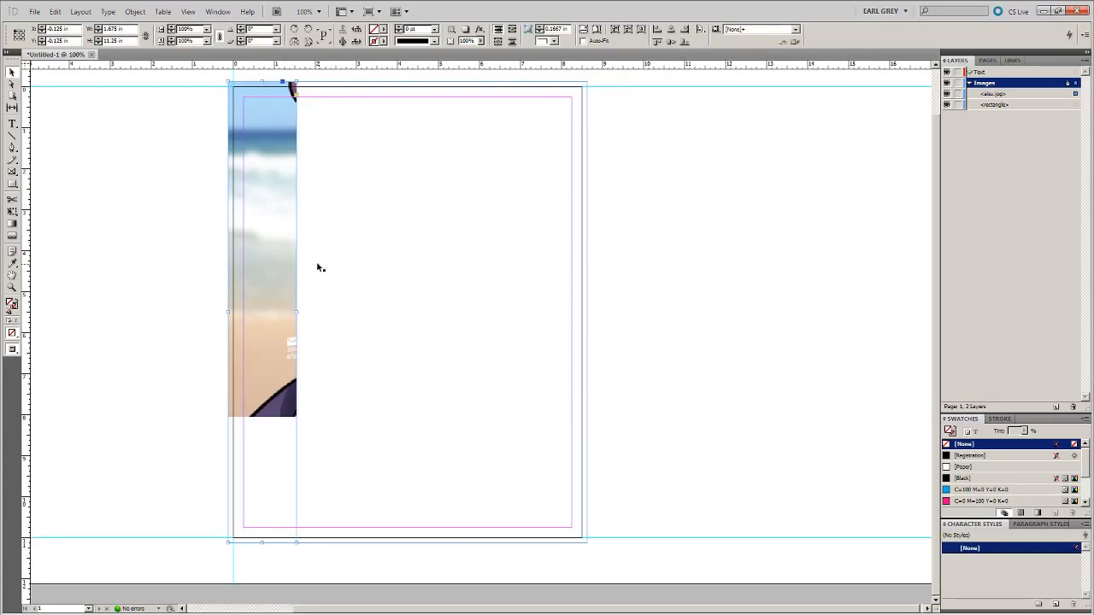
pyautogui.moveTo(256, 310); pyautogui.dragTo(273, 378)
pyautogui.scroll(1, 316, 372)
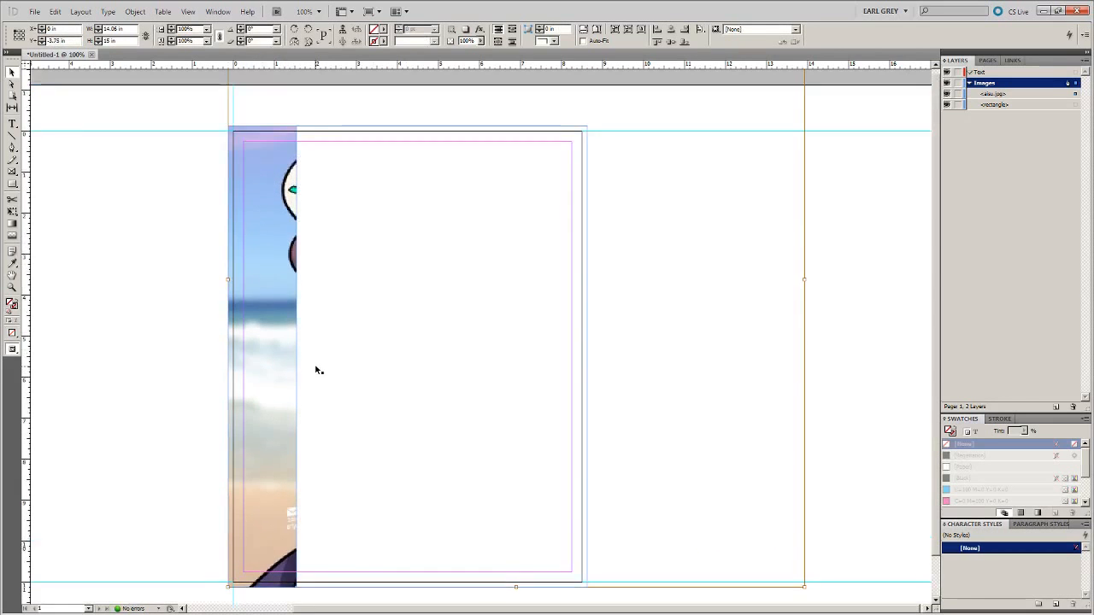
# Undo the cropping and bleed alignment of the image back to its uncropped placement at X 0.815 in, Y 1.125 in.
pyautogui.hotkey('ctrl', '-')
pyautogui.hotkey('ctrl', 'z')
pyautogui.hotkey('ctrl', 'z')
pyautogui.hotkey('ctrl', 'z')
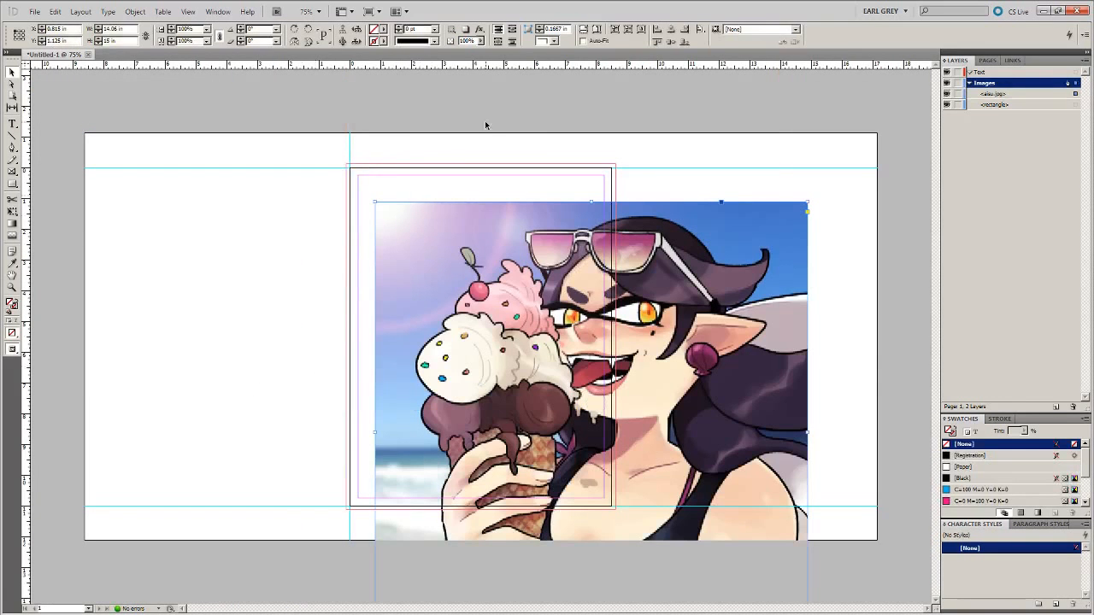
# Turn on Auto-Fit, resize the image frame to about 5.12 × 5.47 in near the page's top-left corner, and undo the extra move.
pyautogui.click(584, 43)
pyautogui.moveTo(807, 202); pyautogui.dragTo(497, 498)
pyautogui.moveTo(482, 524); pyautogui.dragTo(470, 196)
pyautogui.moveTo(521, 337); pyautogui.dragTo(452, 499)
pyautogui.hotkey('ctrl', 'z')
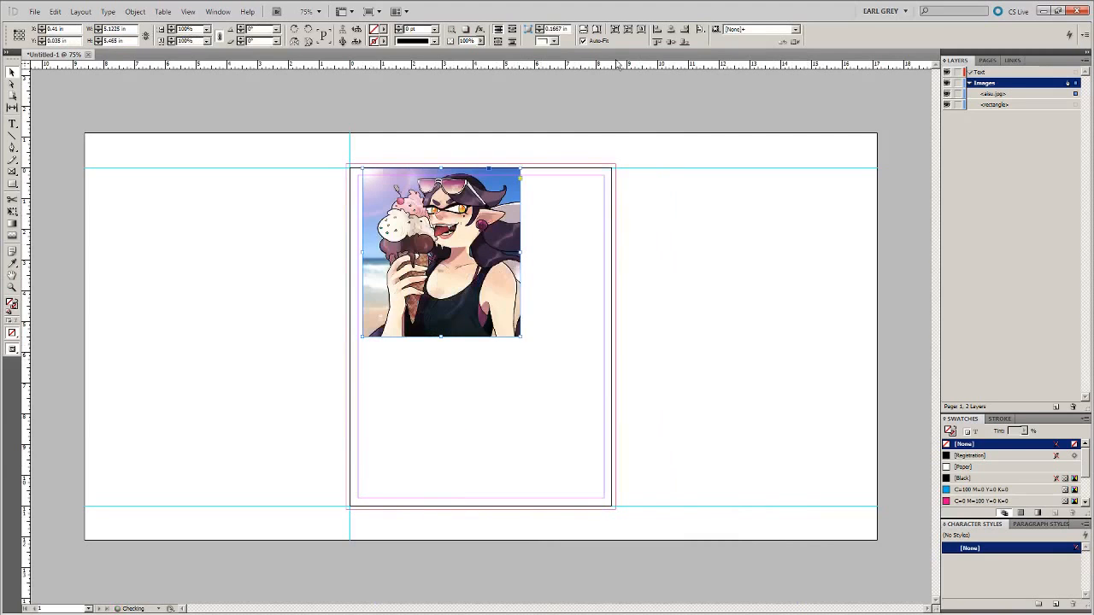
# Turn off Auto-Fit and try stretching the image unproportionally down to the bottom margin.
pyautogui.click(602, 41)
pyautogui.moveTo(523, 339); pyautogui.dragTo(470, 498)
pyautogui.hotkey('ctrl', 'z')
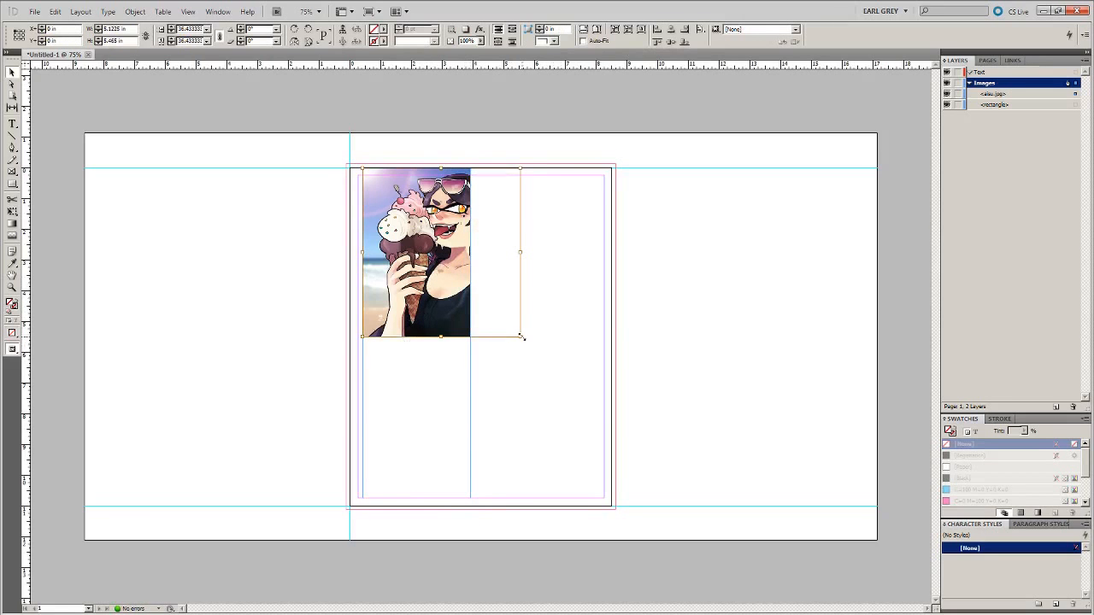
pyautogui.moveTo(523, 339); pyautogui.dragTo(476, 501)
pyautogui.click(526, 445)
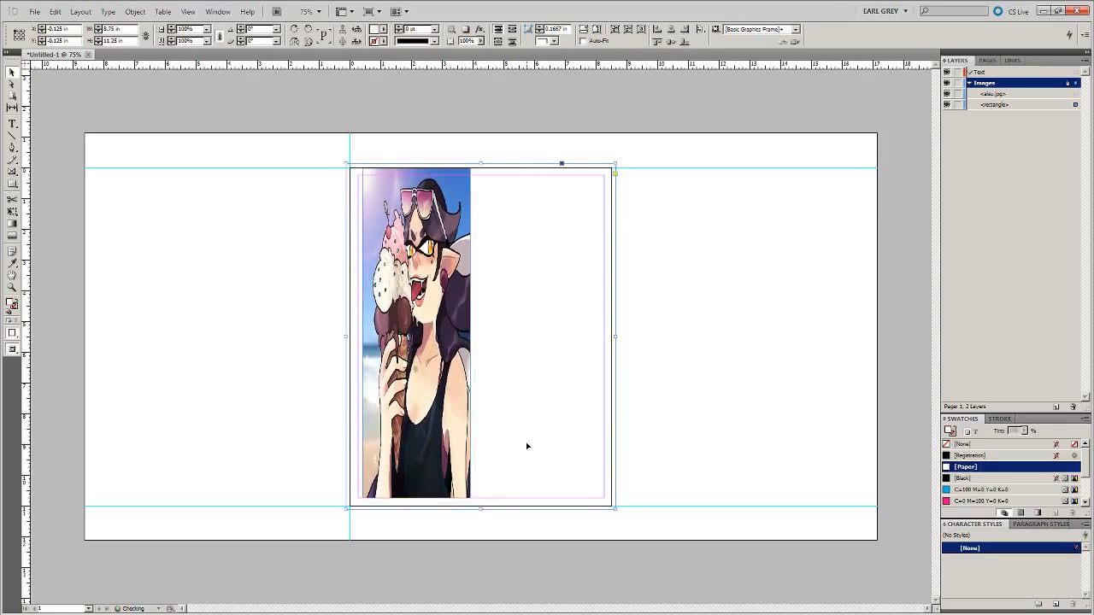
# Inspect the distorted image up close and undo the stretching.
pyautogui.hotkey('ctrl', '=')
pyautogui.hotkey('ctrl', '=')
pyautogui.hotkey('ctrl', '=')
pyautogui.hotkey('ctrl', '=')
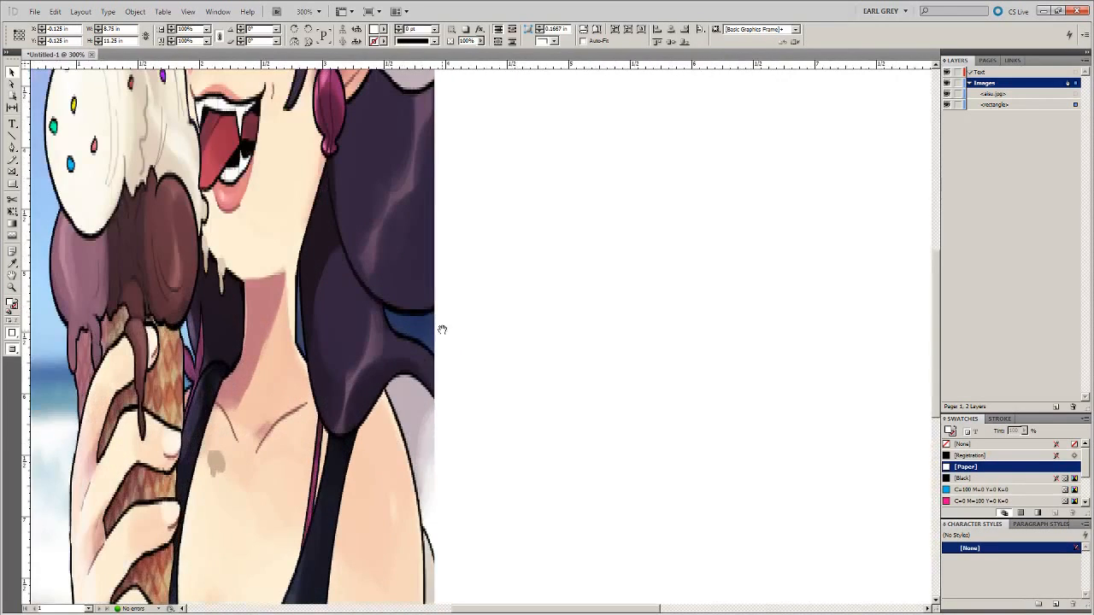
pyautogui.moveTo(442, 329); pyautogui.dragTo(515, 442)
pyautogui.moveTo(437, 279); pyautogui.dragTo(460, 394)
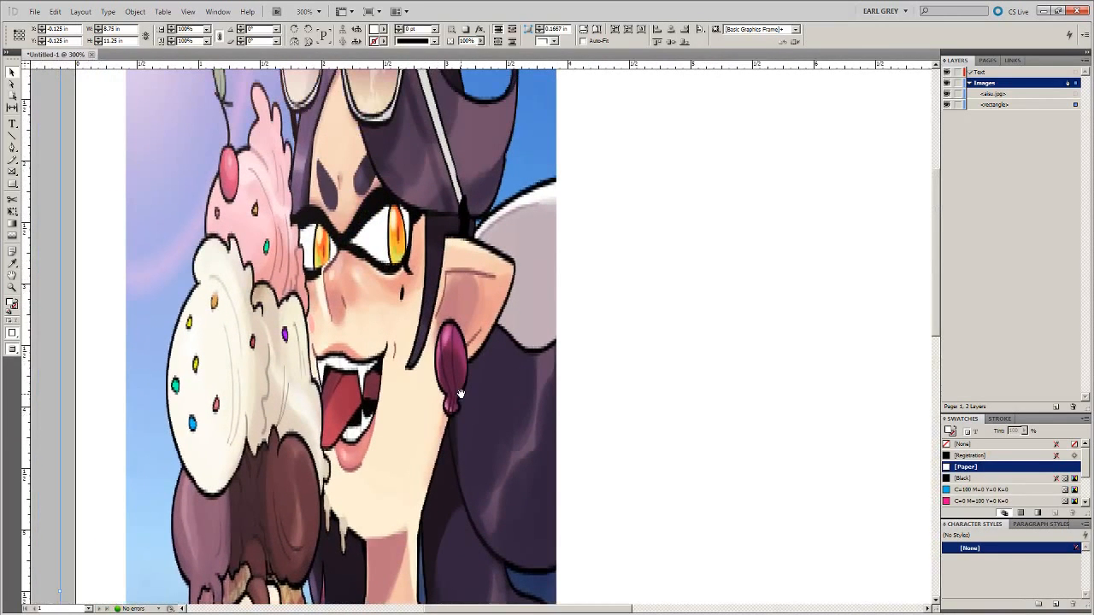
pyautogui.hotkey('ctrl', 'z')
pyautogui.hotkey('ctrl', 'z')
pyautogui.click(818, 309)
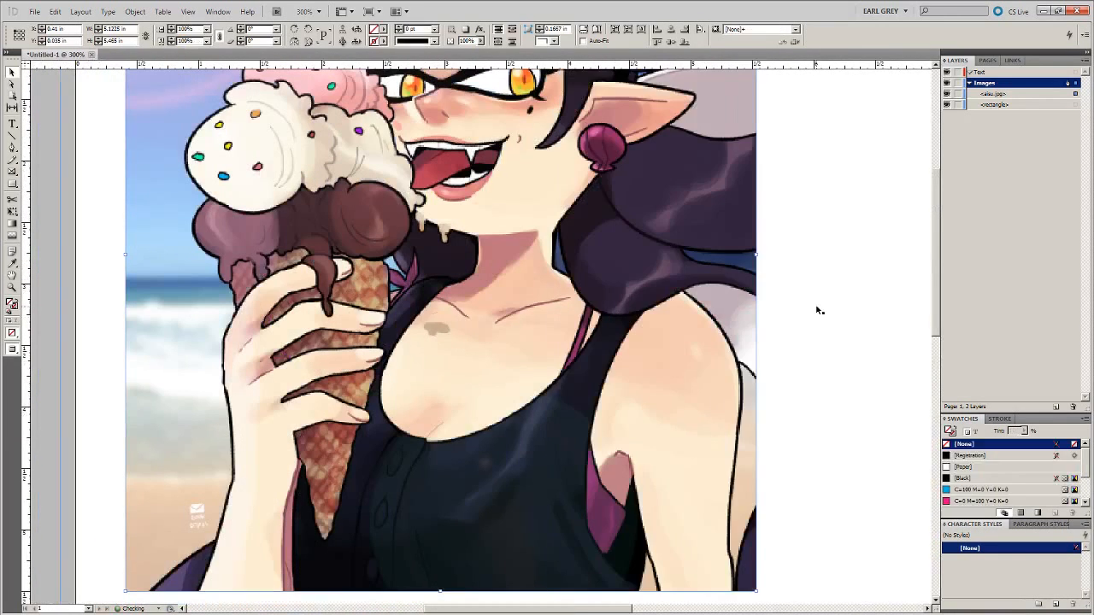
pyautogui.hotkey('ctrl', '-')
pyautogui.hotkey('ctrl', '-')
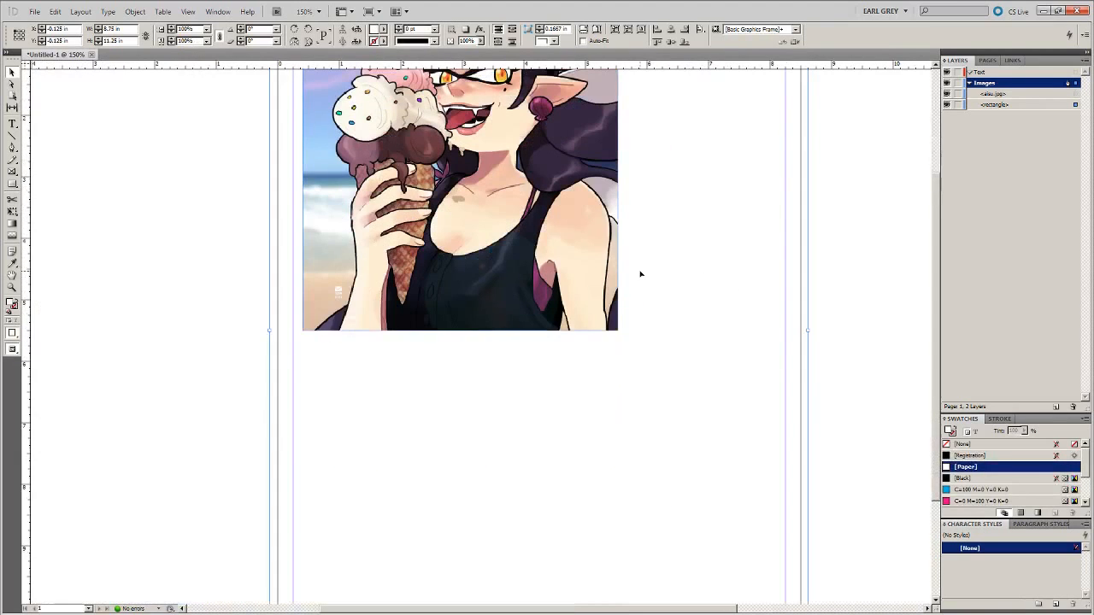
pyautogui.hotkey('ctrl', '-')
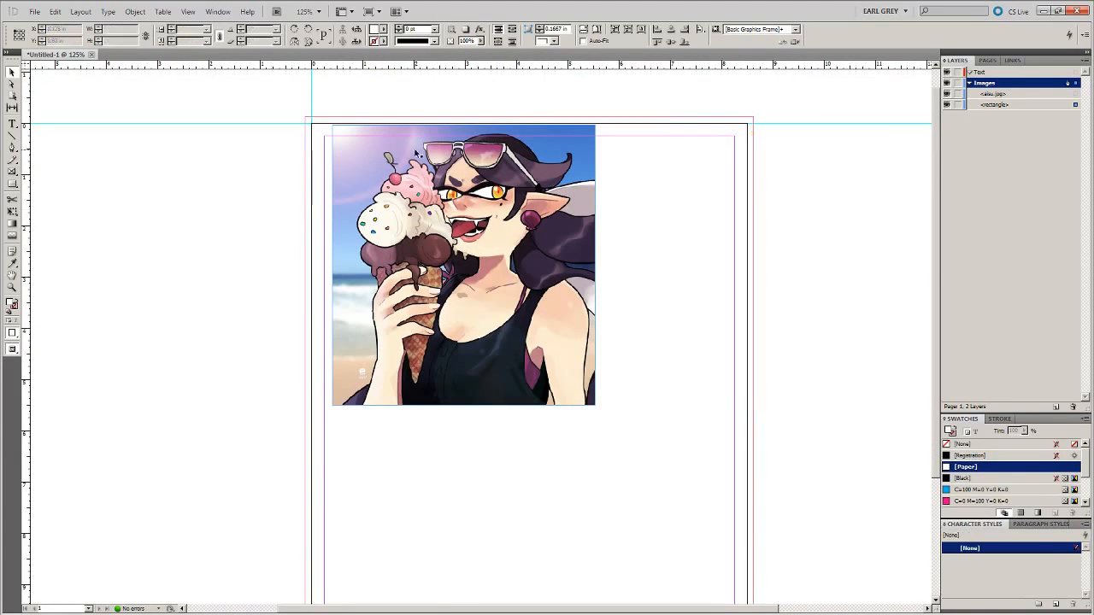
# Select the image content inside its frame and scale it down to about 2.06 × 2.2 in.
pyautogui.hotkey('ctrl', 'shift', 'a')
pyautogui.click(469, 268)
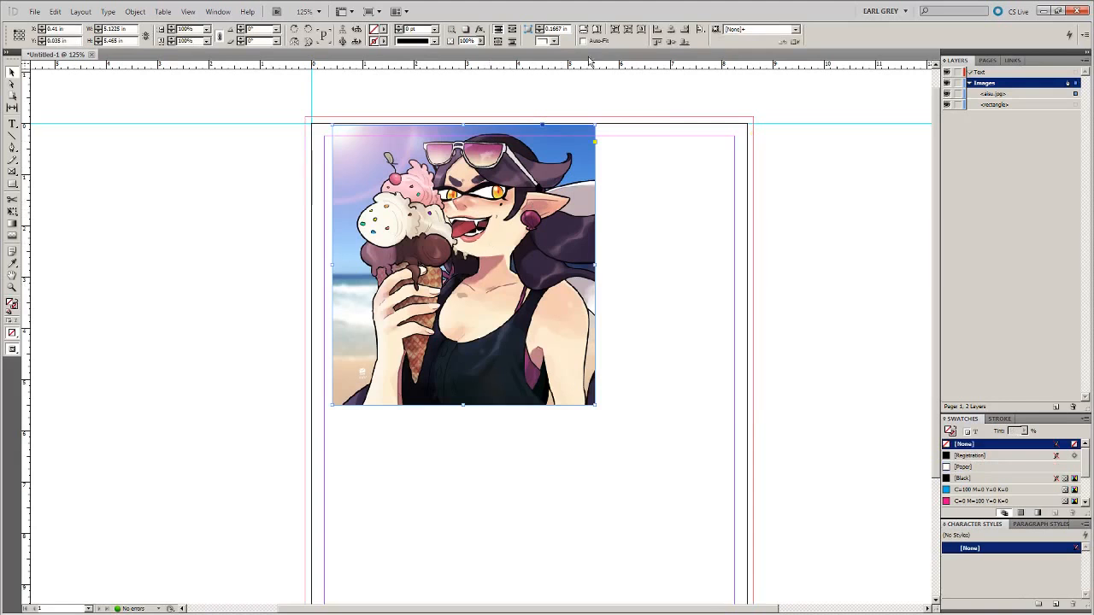
pyautogui.click(469, 268)
pyautogui.moveTo(595, 408); pyautogui.dragTo(437, 237)
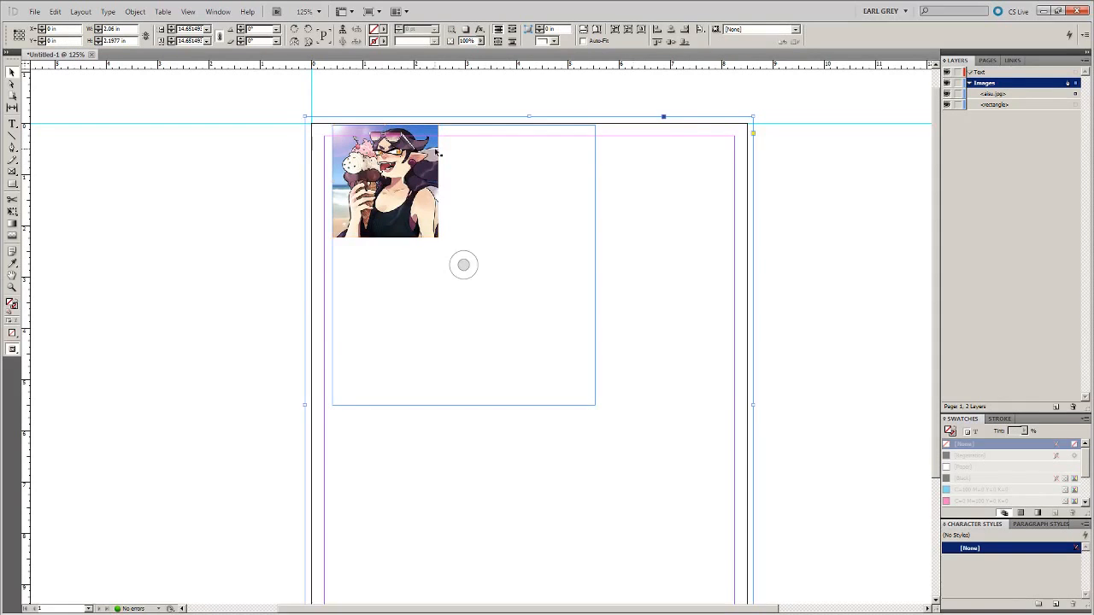
# Move the image frame down to about Y 1.18 in and delete the white page-size rectangle behind it.
pyautogui.moveTo(434, 147); pyautogui.dragTo(434, 205)
pyautogui.click(341, 138)
pyautogui.press('Delete')
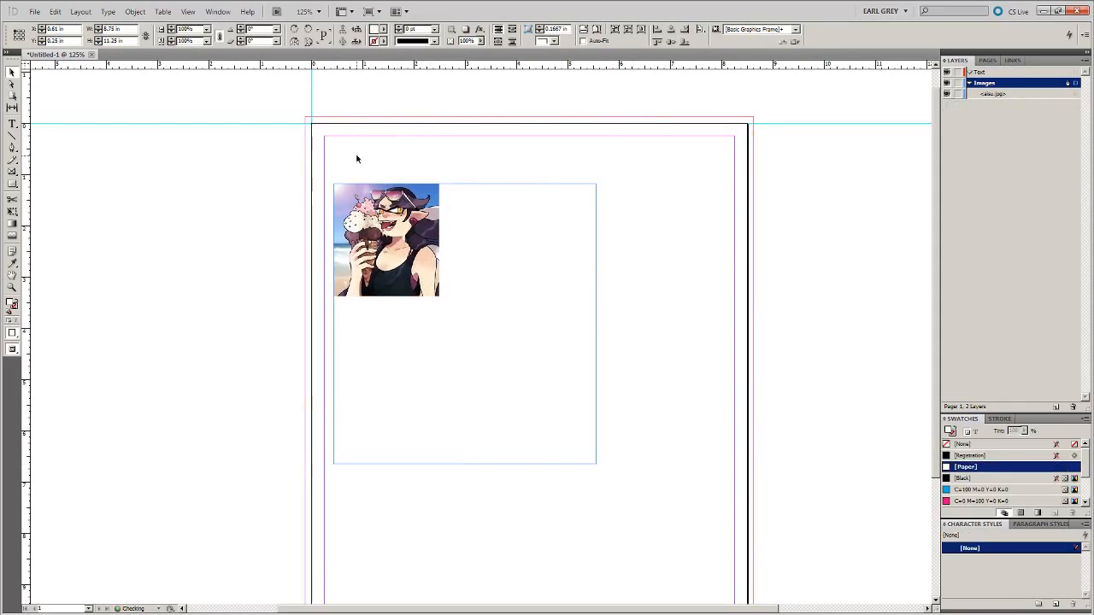
pyautogui.click(385, 202)
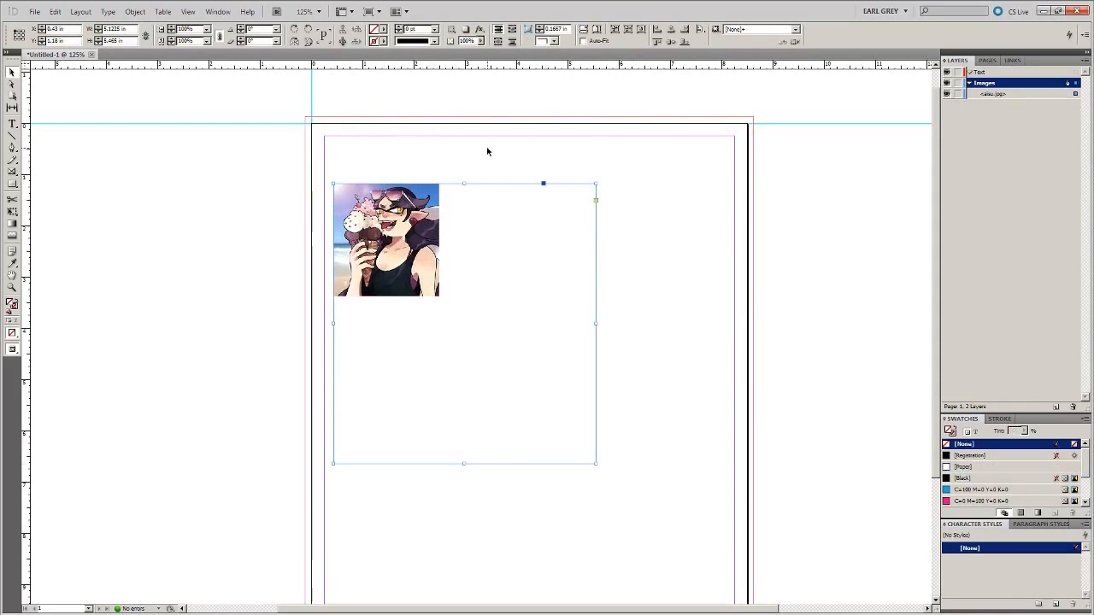
pyautogui.click(413, 159)
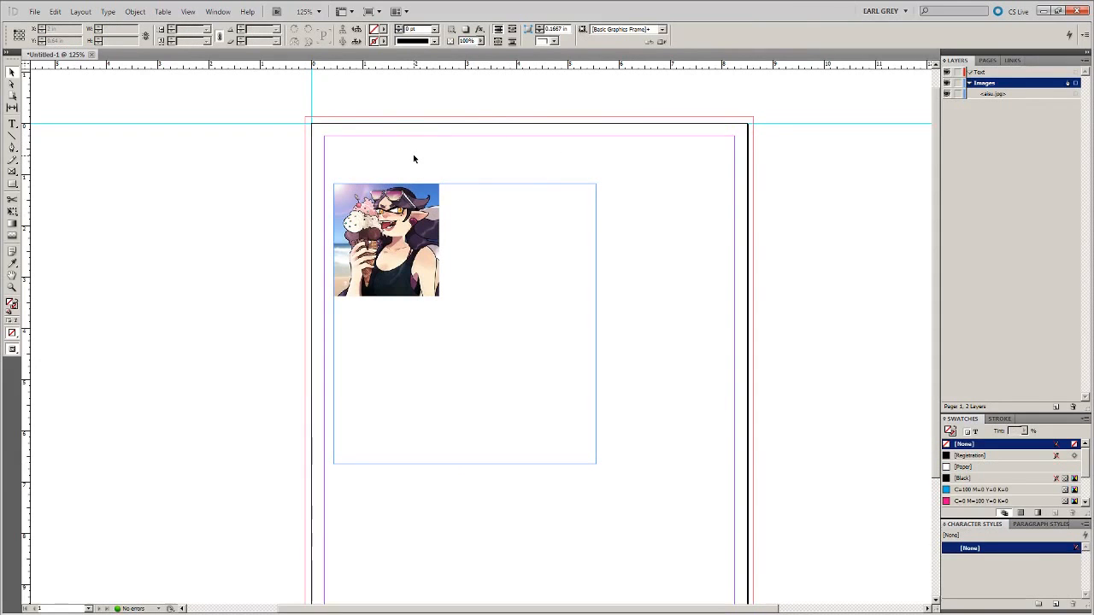
pyautogui.press('super')
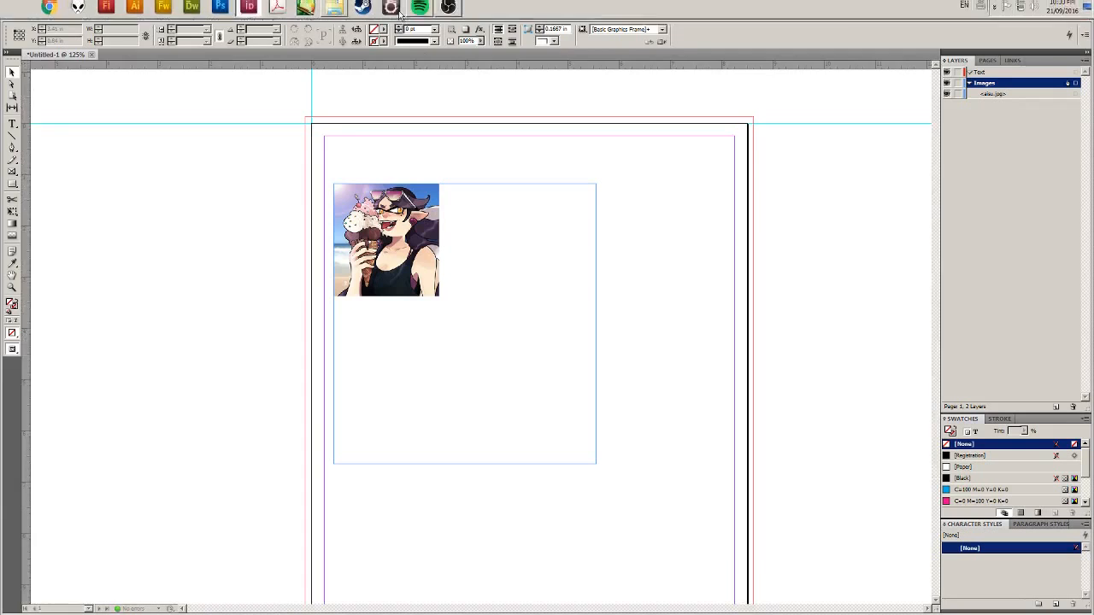
pyautogui.click(420, 12)
pyautogui.click(464, 323)
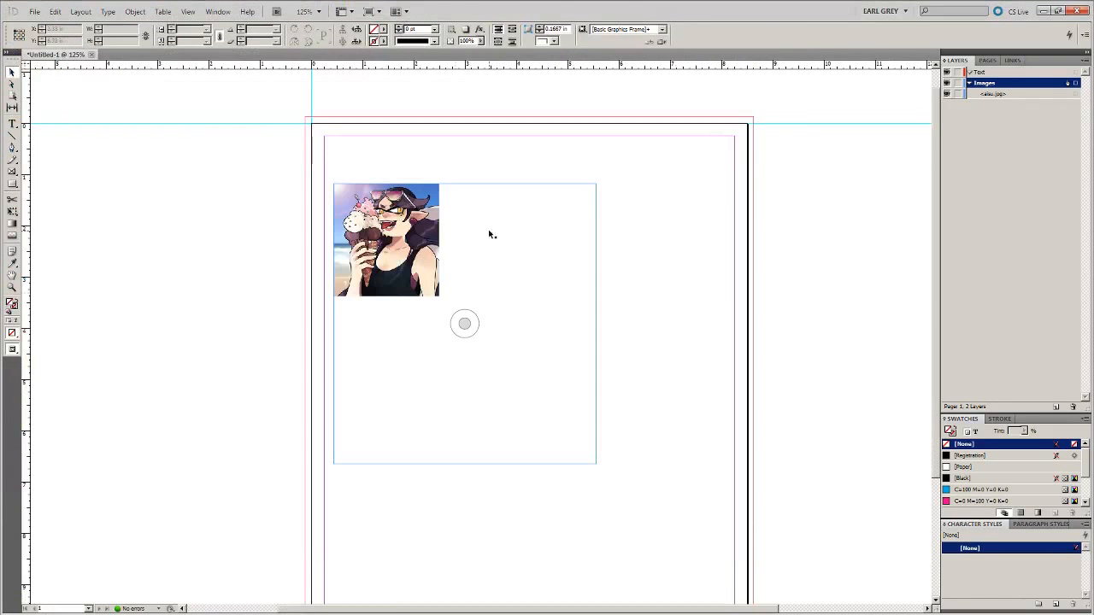
pyautogui.click(464, 323)
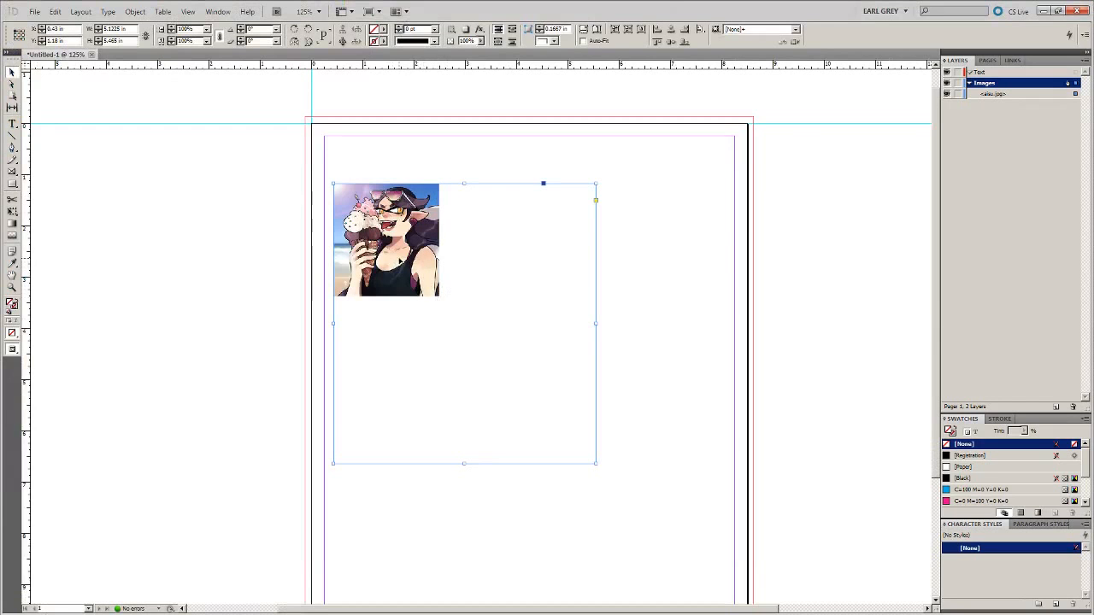
# Undo the rectangle deletion, the frame move and the scaling of the image content.
pyautogui.click(416, 269)
pyautogui.hotkey('ctrl', 'z')
pyautogui.hotkey('ctrl', 'z')
pyautogui.hotkey('ctrl', 'z')
pyautogui.hotkey('ctrl', 'z')
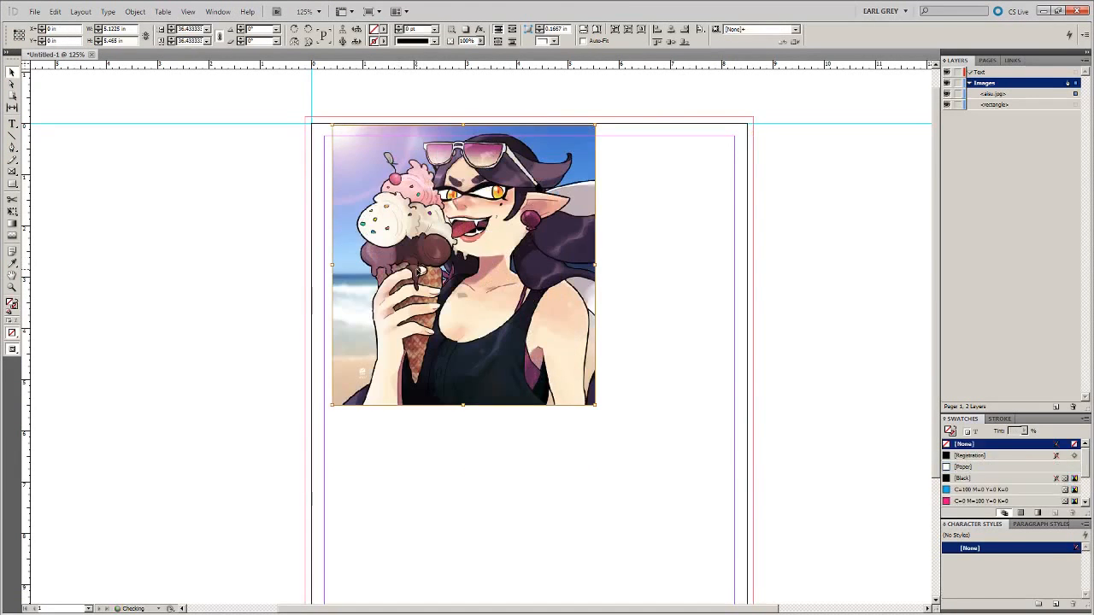
pyautogui.click(261, 211)
pyautogui.moveTo(374, 175); pyautogui.dragTo(360, 167)
pyautogui.hotkey('ctrl', 'z')
pyautogui.hotkey('ctrl', 'z')
pyautogui.hotkey('ctrl', 'z')
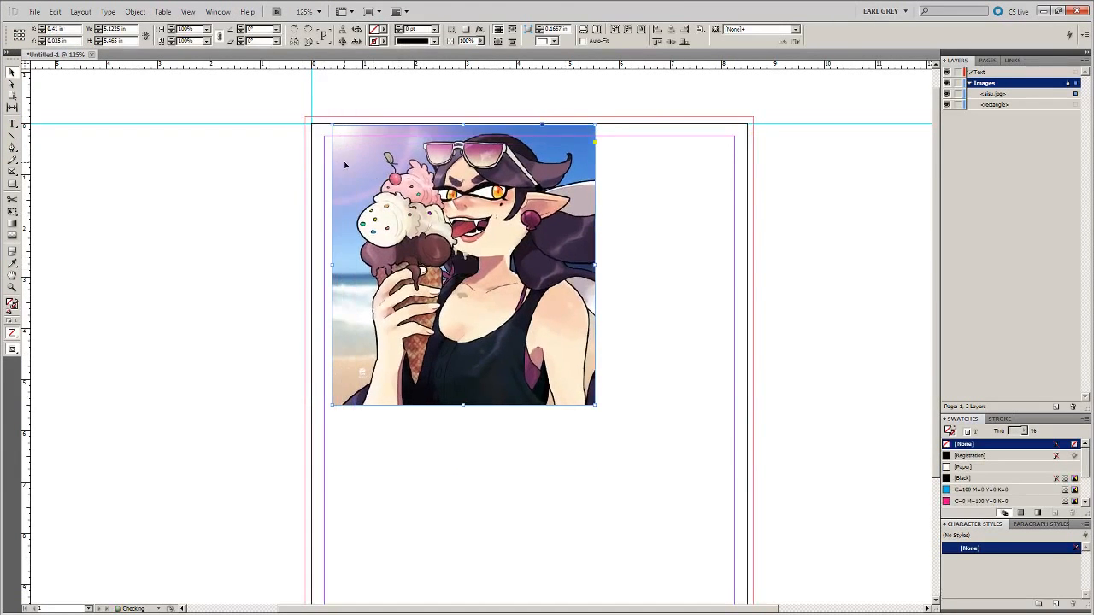
# Restore the image to 14.06 × 15 in with Auto-Fit on and align it to the top-left bleed corner at X and Y -0.125 in.
pyautogui.hotkey('ctrl', 'shift', 'z')
pyautogui.moveTo(437, 239); pyautogui.dragTo(387, 183)
pyautogui.hotkey('ctrl', '-')
pyautogui.hotkey('ctrl', '-')
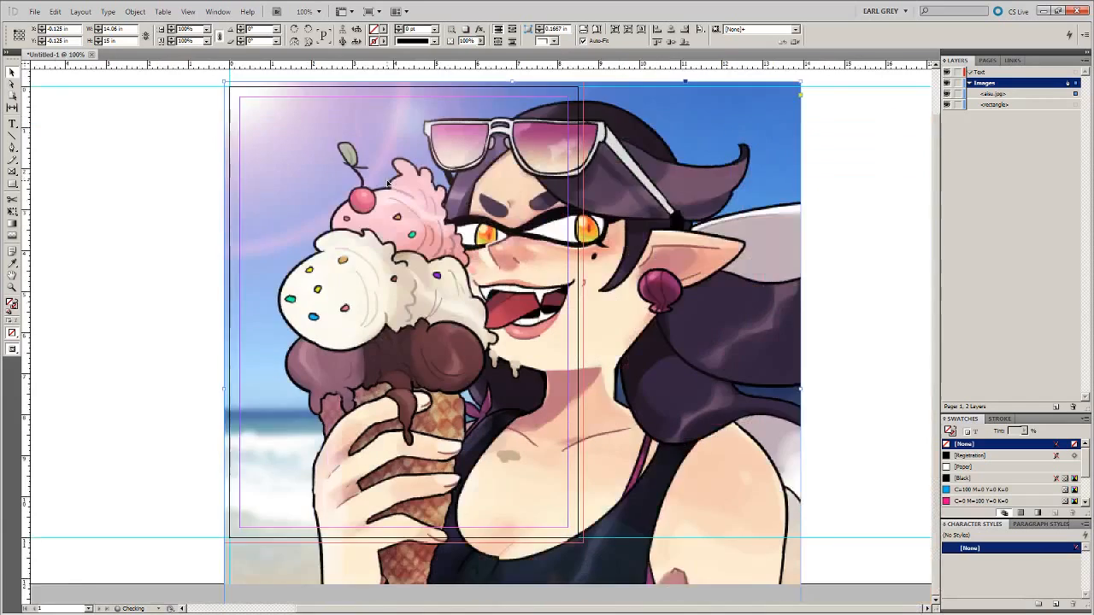
# Resize the auto-fitting image frame to 2.625 in wide and 11.25 in tall, ending at the bottom bleed.
pyautogui.moveTo(785, 401); pyautogui.dragTo(427, 87)
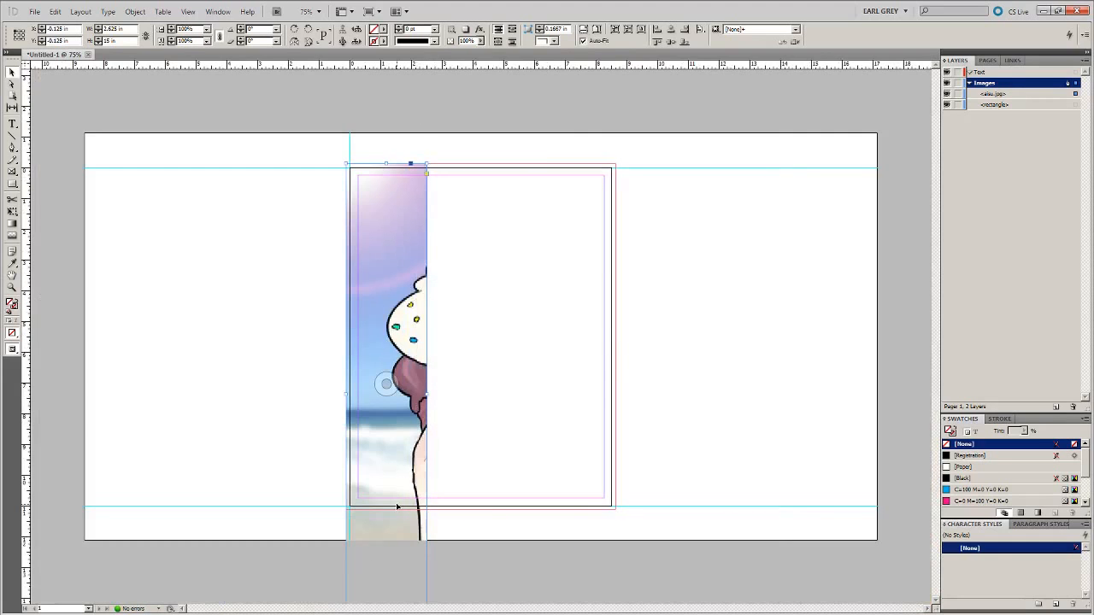
pyautogui.hotkey('ctrl', '-')
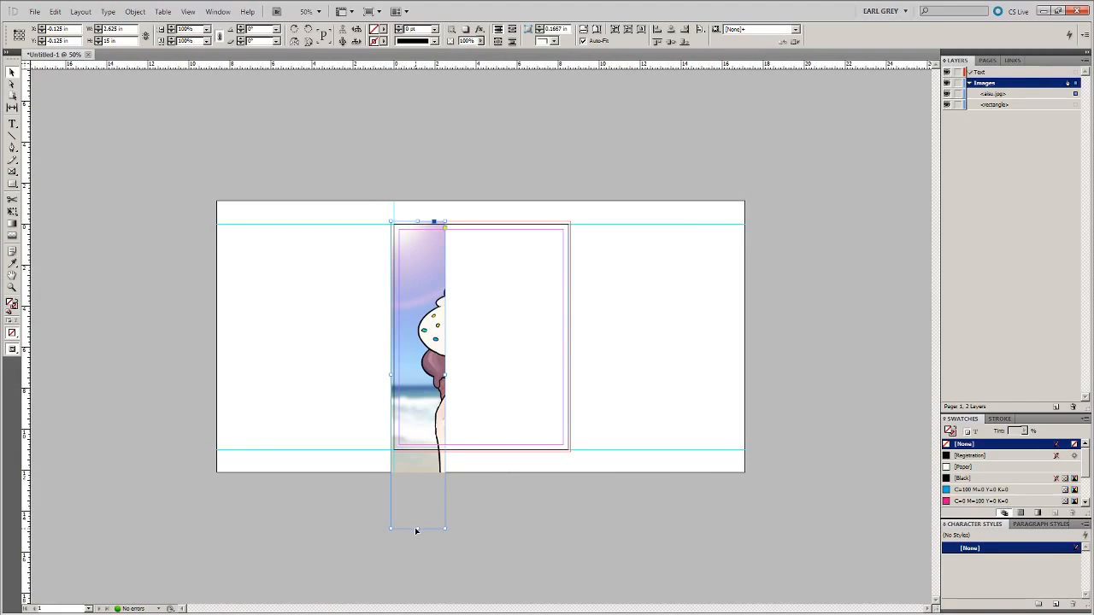
pyautogui.moveTo(417, 528); pyautogui.dragTo(428, 456)
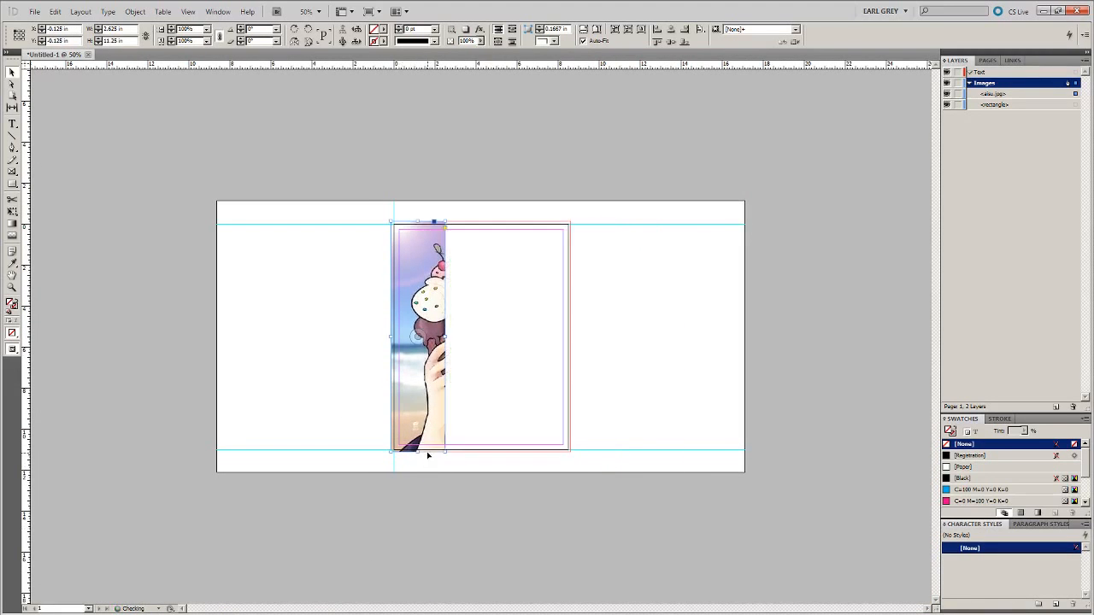
# Shift the image content left inside its frame so its right part fills the strip, and preview the page without guides.
pyautogui.moveTo(417, 338); pyautogui.dragTo(318, 335)
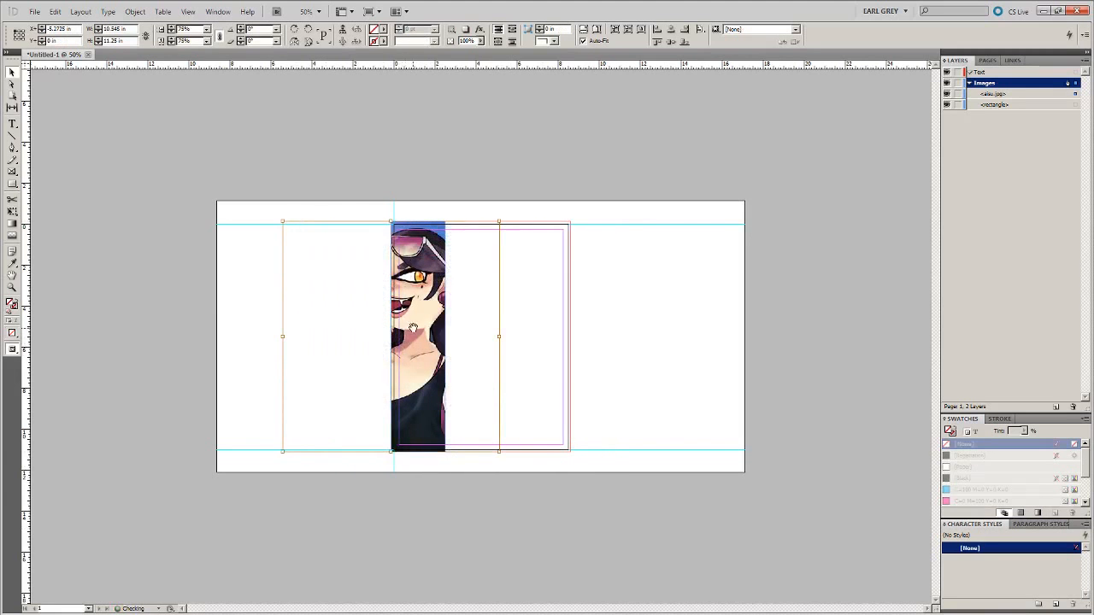
pyautogui.moveTo(412, 329); pyautogui.dragTo(361, 332)
pyautogui.click(507, 337)
pyautogui.hotkey('ctrl', '=')
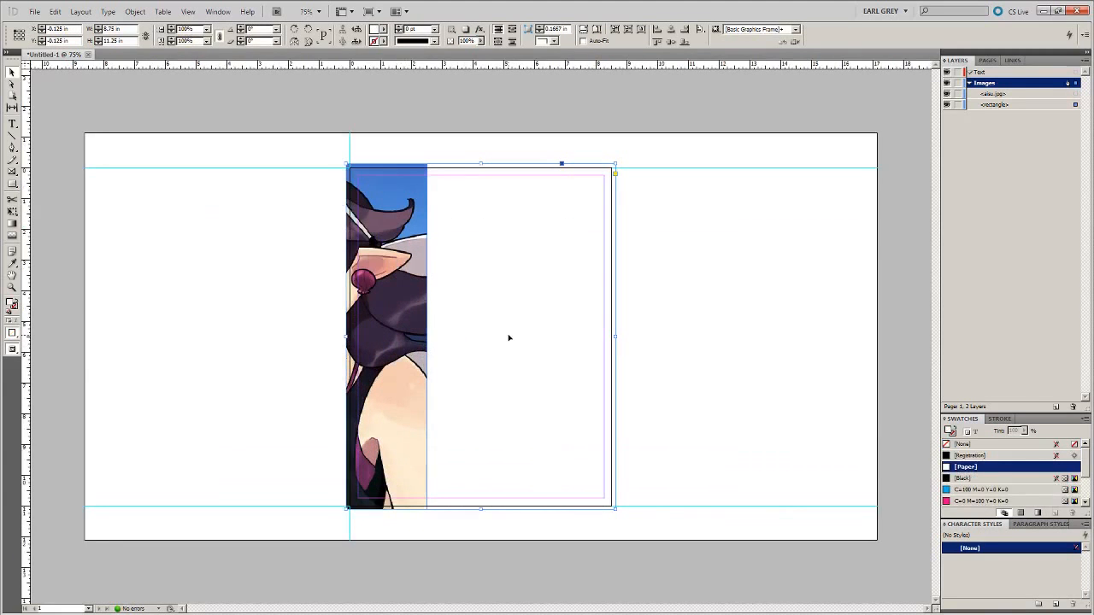
pyautogui.click(673, 331)
pyautogui.press('w')
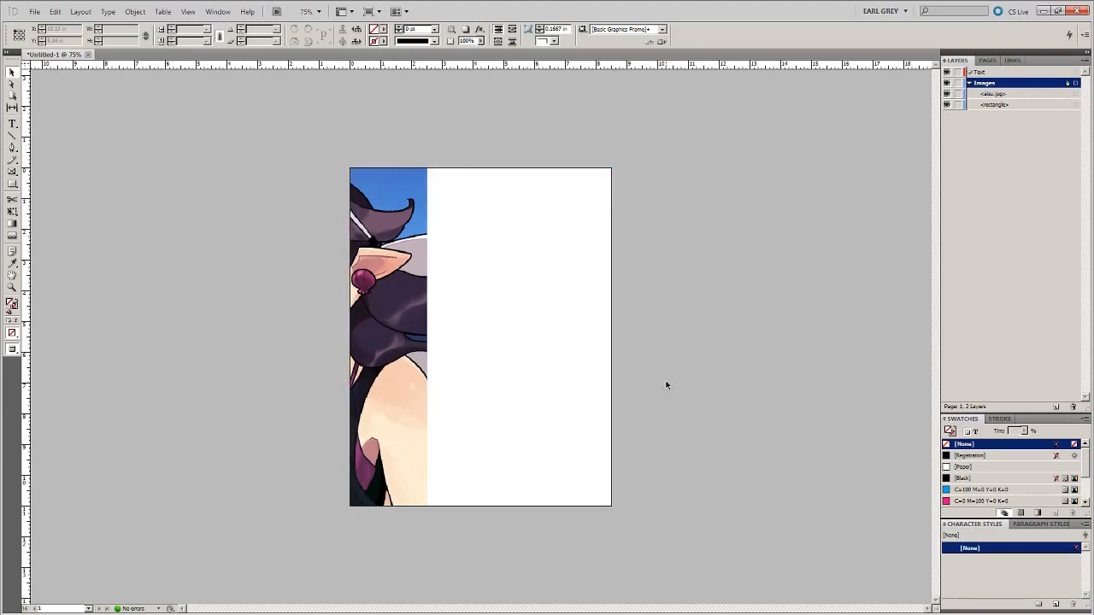
# Collapse and lock the Images layer and make the Text layer active.
pyautogui.click(969, 83)
pyautogui.click(960, 84)
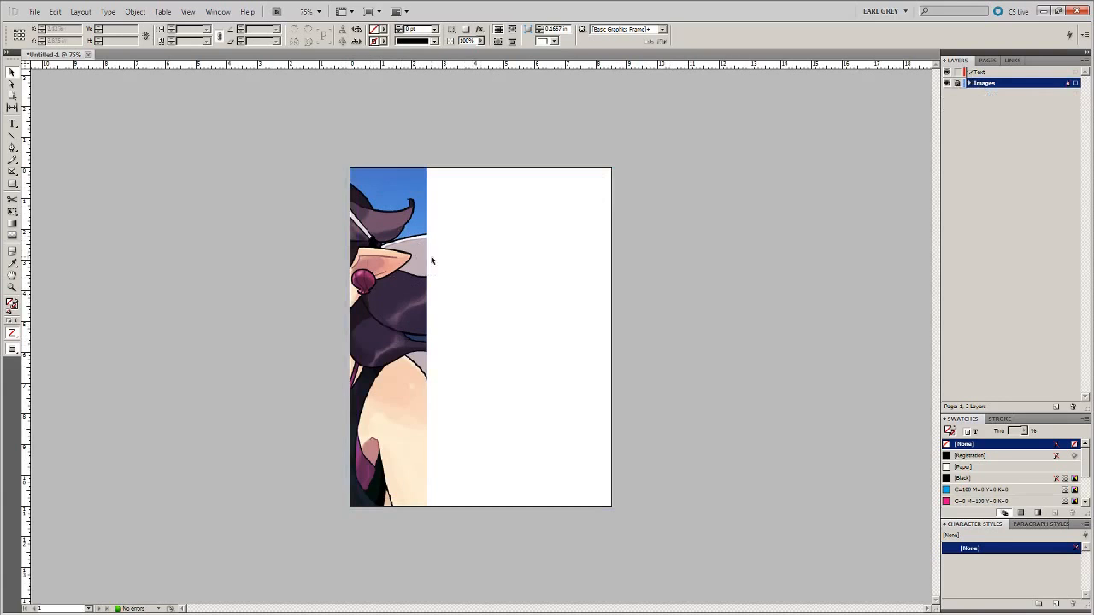
pyautogui.click(980, 75)
# Draw a text frame about 3.6 × 3.56 in beside the image strip, at about X 2.71 in, Y 1.7 in.
pyautogui.click(12, 124)
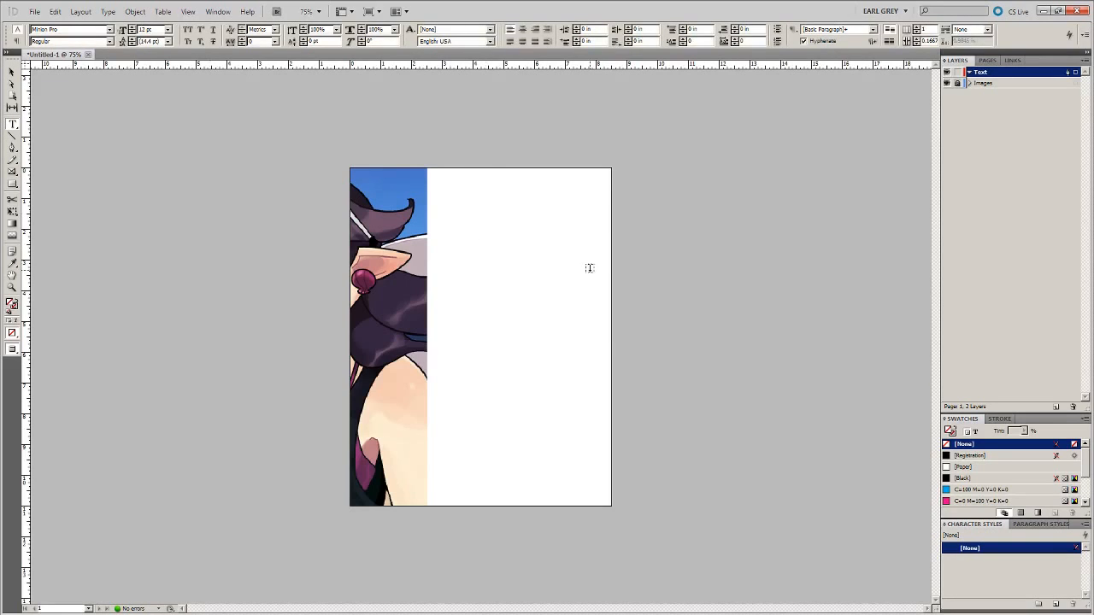
pyautogui.press('v')
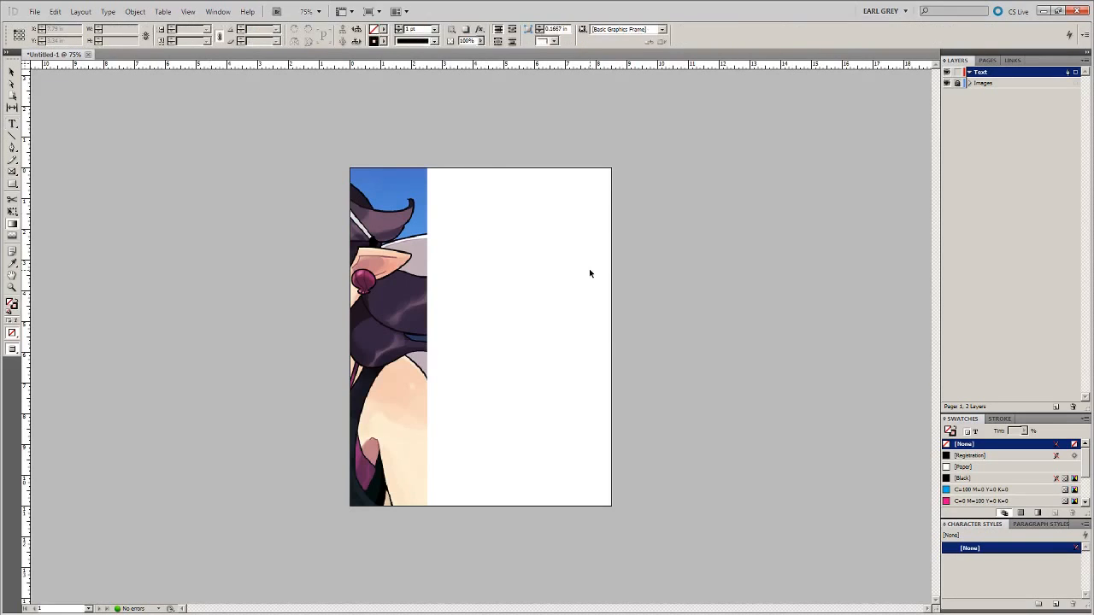
pyautogui.click(14, 123)
pyautogui.moveTo(432, 220); pyautogui.dragTo(551, 337)
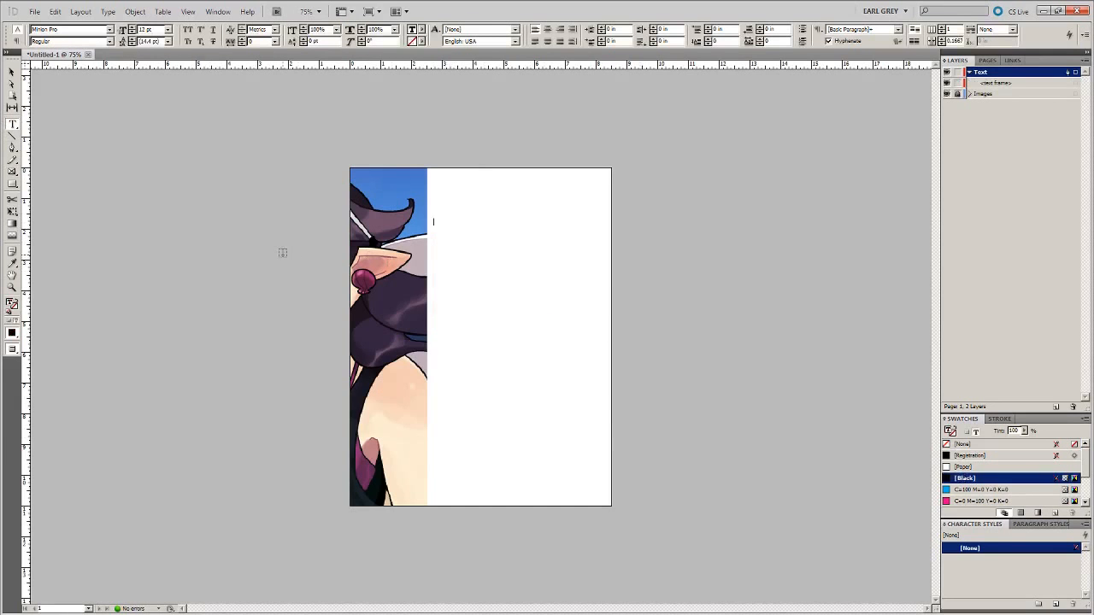
pyautogui.press('Escape')
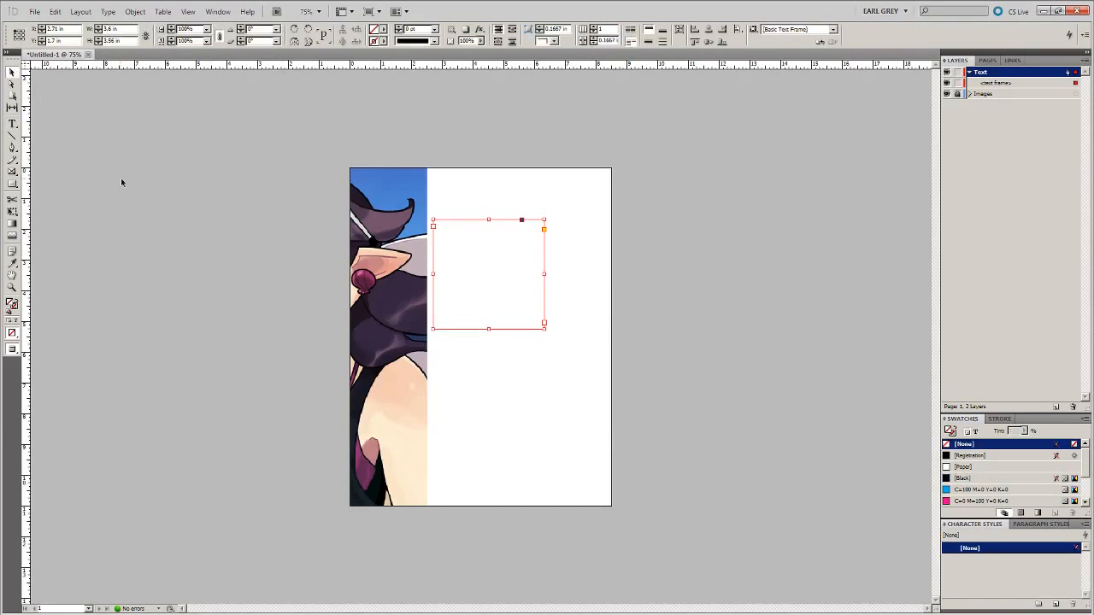
# Fill the text frame with placeholder text and preview the page without guides and frame edges.
pyautogui.press('w')
pyautogui.click(244, 224)
pyautogui.hotkey('ctrl', '=')
pyautogui.hotkey('ctrl', '=')
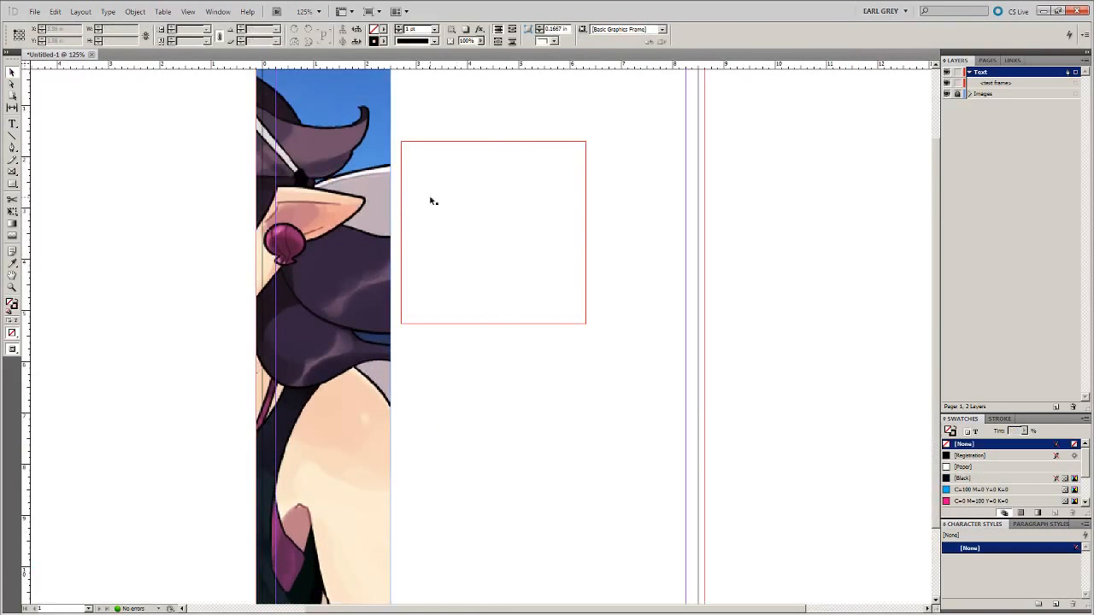
pyautogui.doubleClick(433, 200)
pyautogui.click(107, 12)
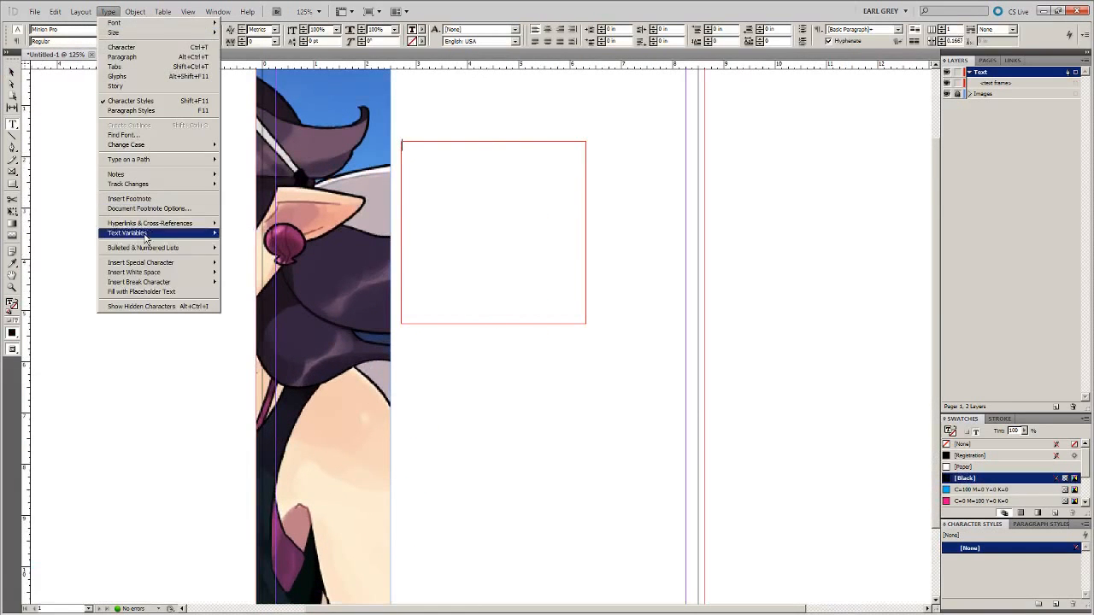
pyautogui.click(132, 287)
pyautogui.press('Escape')
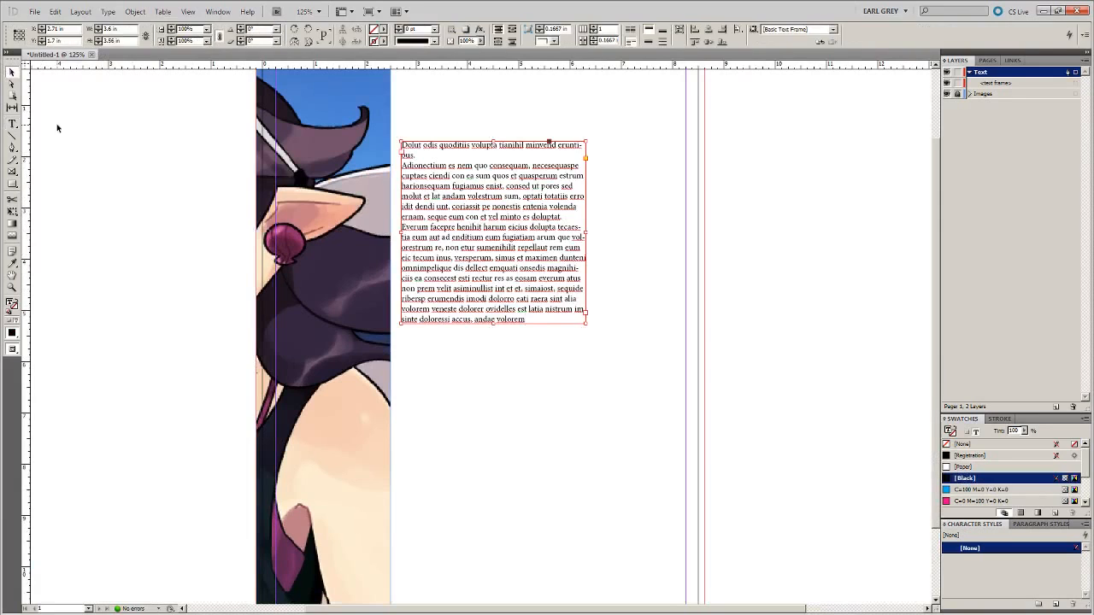
pyautogui.click(57, 124)
pyautogui.press('w')
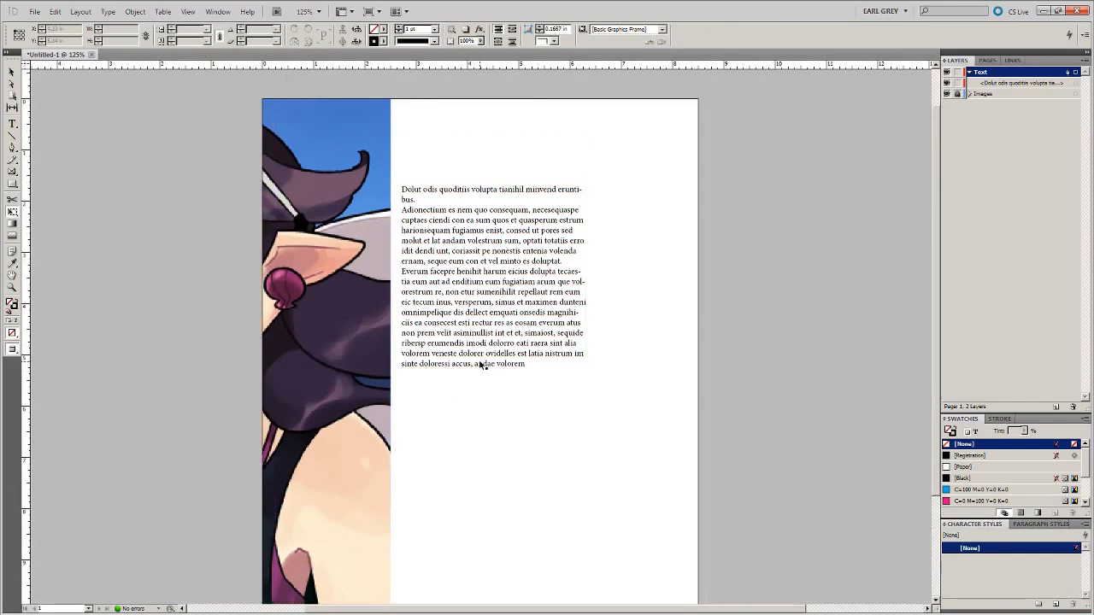
# Set all the placeholder text in the frame in the Mutlu Ornamental font.
pyautogui.click(491, 270)
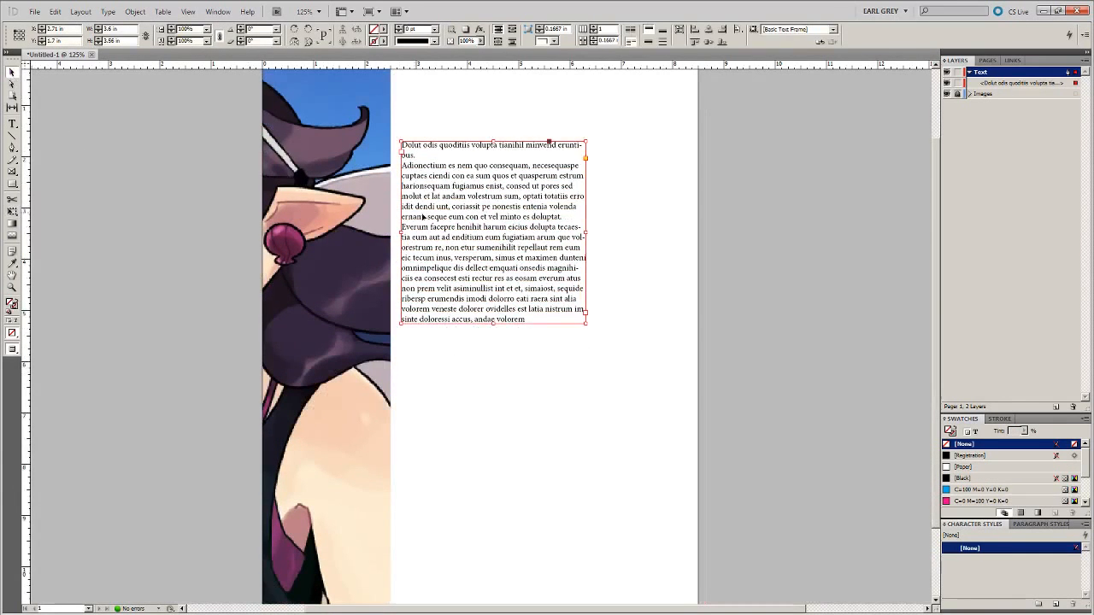
pyautogui.doubleClick(532, 238)
pyautogui.hotkey('ctrl', 'a')
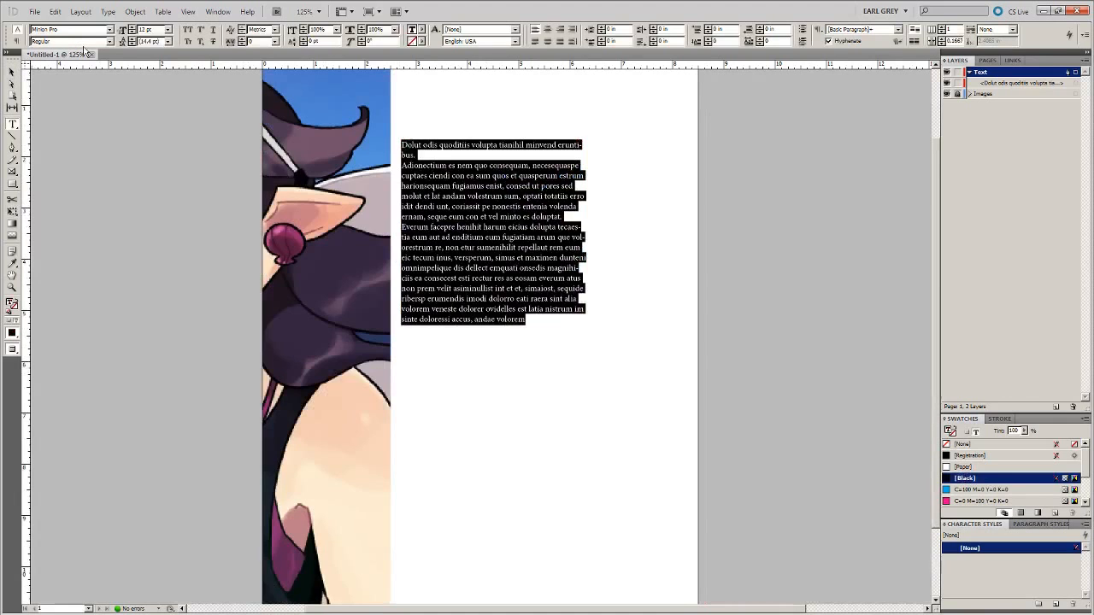
pyautogui.click(109, 29)
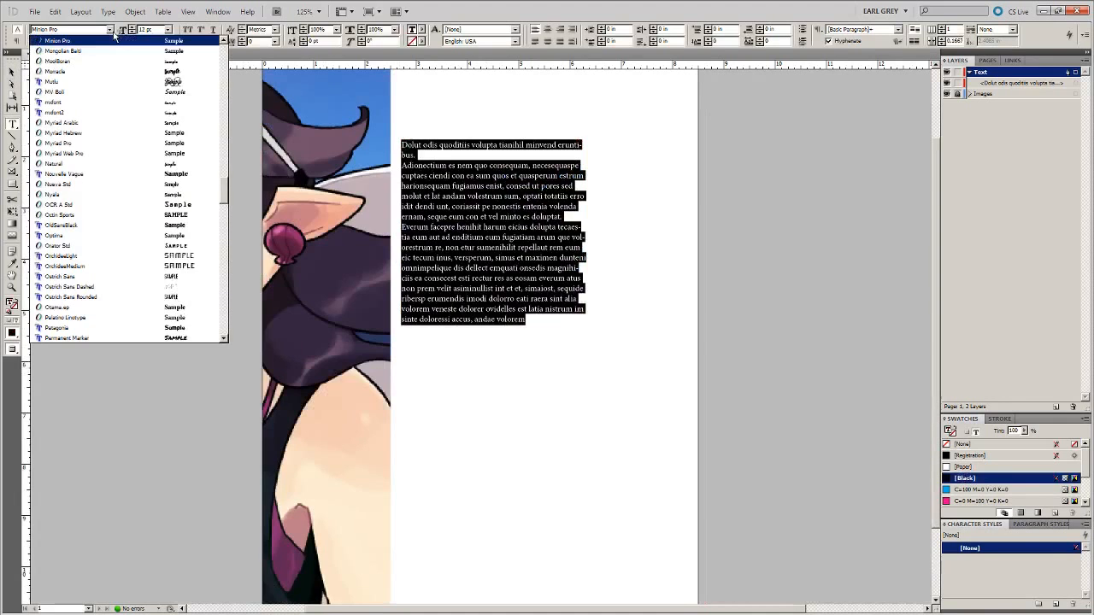
pyautogui.click(136, 81)
pyautogui.click(12, 72)
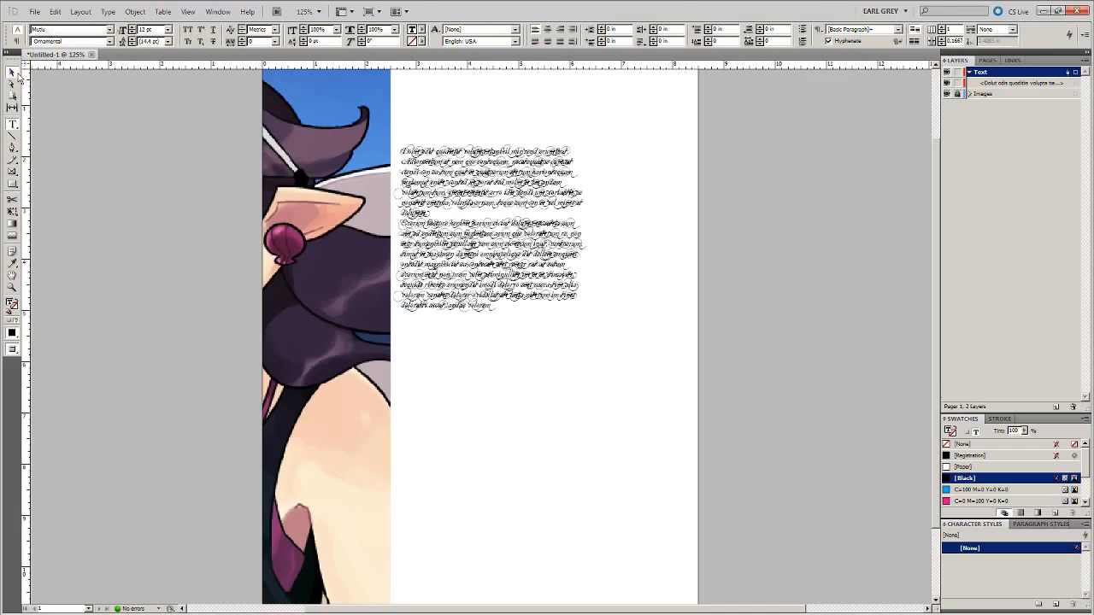
pyautogui.click(119, 146)
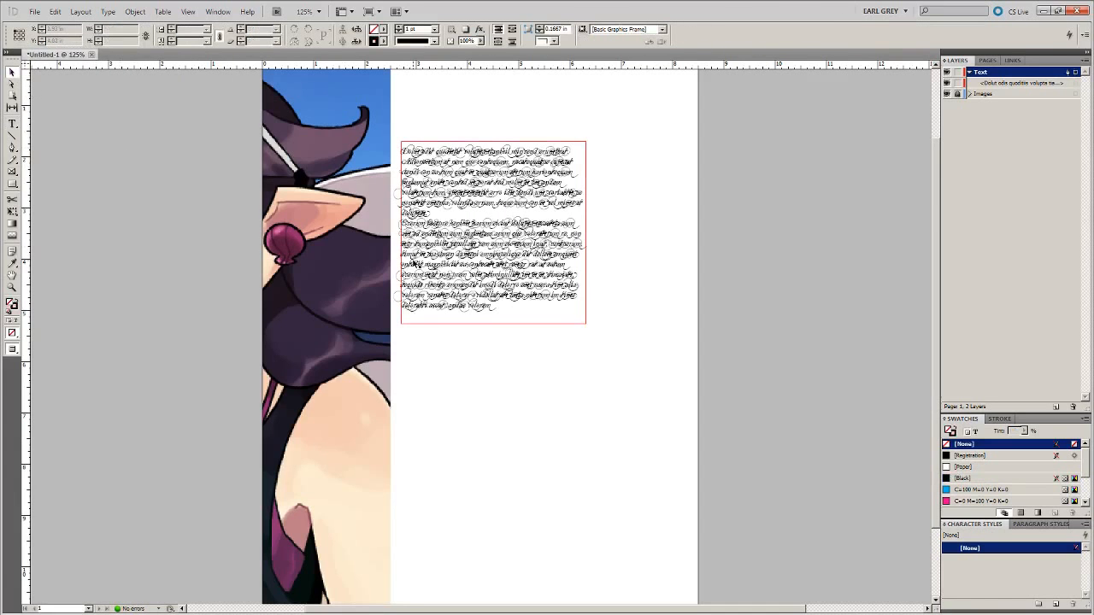
# Move the text frame lower on the page to about X 3 in, Y 5.28 in, and deselect it.
pyautogui.scroll(-3, 436, 231)
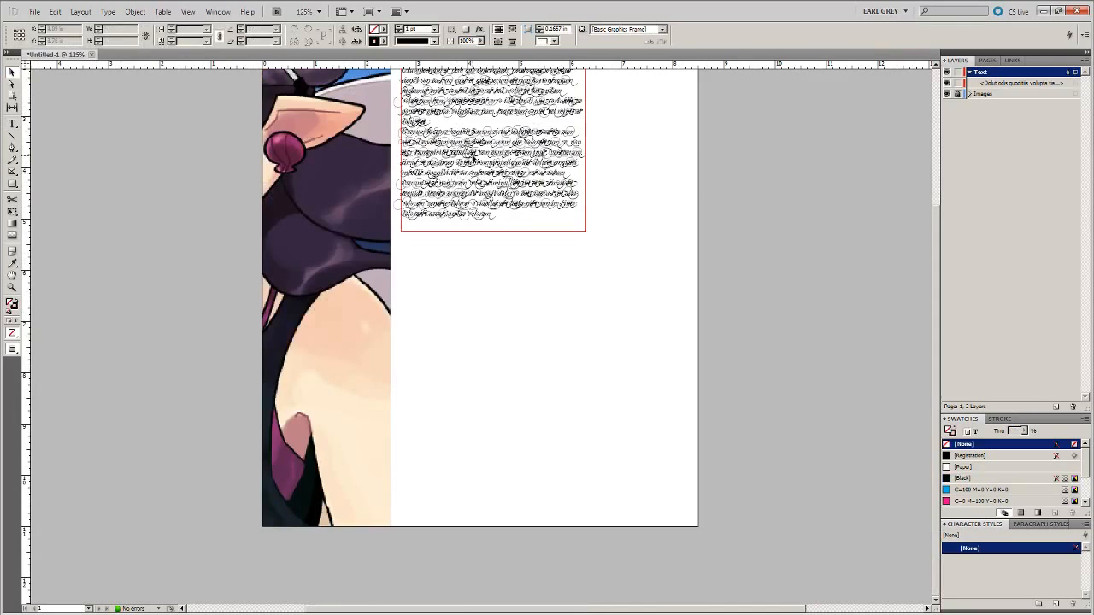
pyautogui.moveTo(476, 158); pyautogui.dragTo(495, 360)
pyautogui.click(218, 12)
pyautogui.moveTo(190, 14)
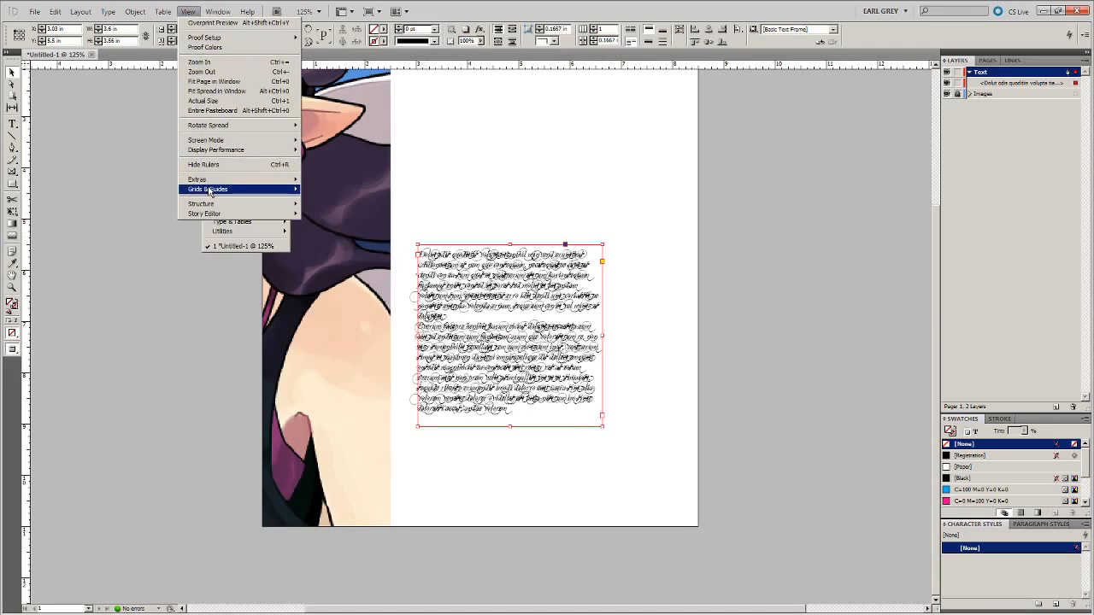
pyautogui.moveTo(210, 190)
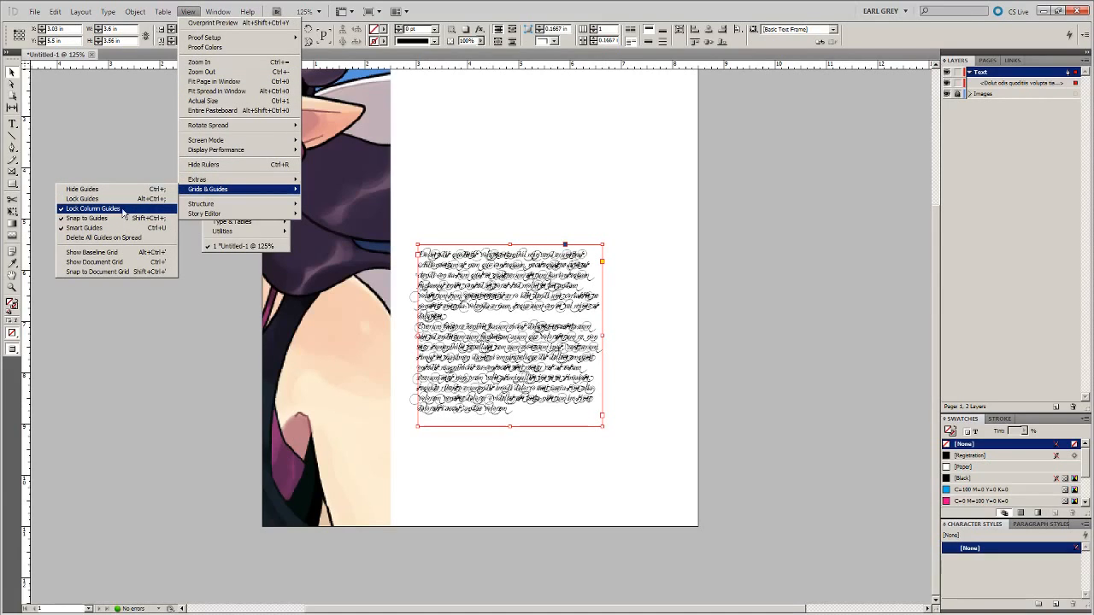
pyautogui.click(149, 327)
pyautogui.moveTo(493, 292)
pyautogui.mouseDown()
pyautogui.moveTo(503, 287)
pyautogui.moveTo(498, 270)
pyautogui.moveTo(491, 275)
pyautogui.moveTo(520, 274)
pyautogui.moveTo(515, 249)
pyautogui.moveTo(504, 292)
pyautogui.moveTo(542, 230)
pyautogui.moveTo(526, 274)
pyautogui.moveTo(552, 254)
pyautogui.moveTo(556, 286)
pyautogui.moveTo(568, 286)
pyautogui.moveTo(496, 287)
pyautogui.mouseUp()
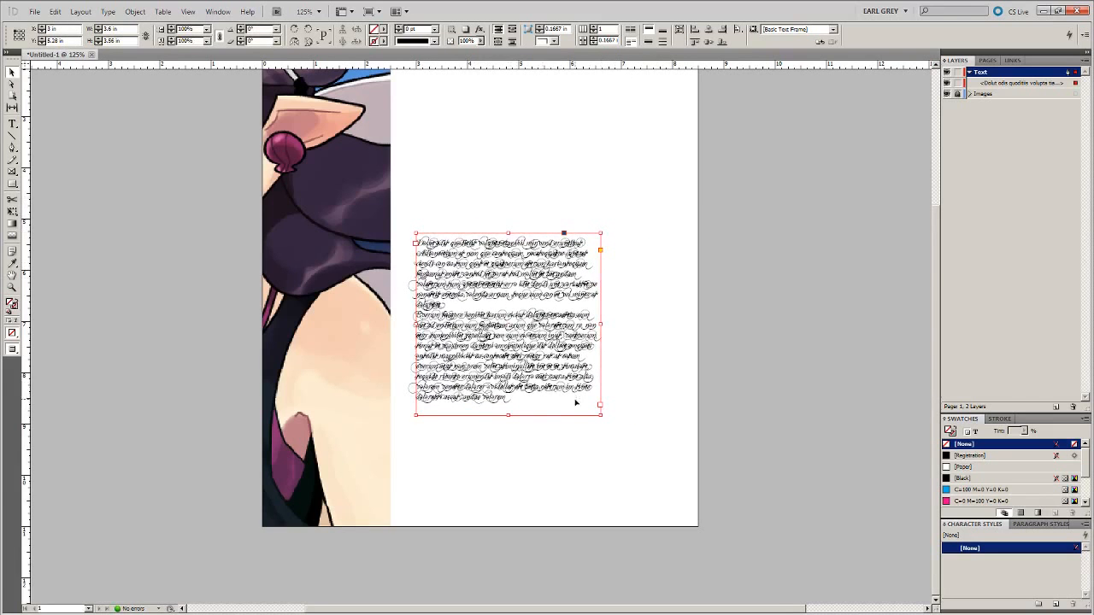
pyautogui.click(504, 435)
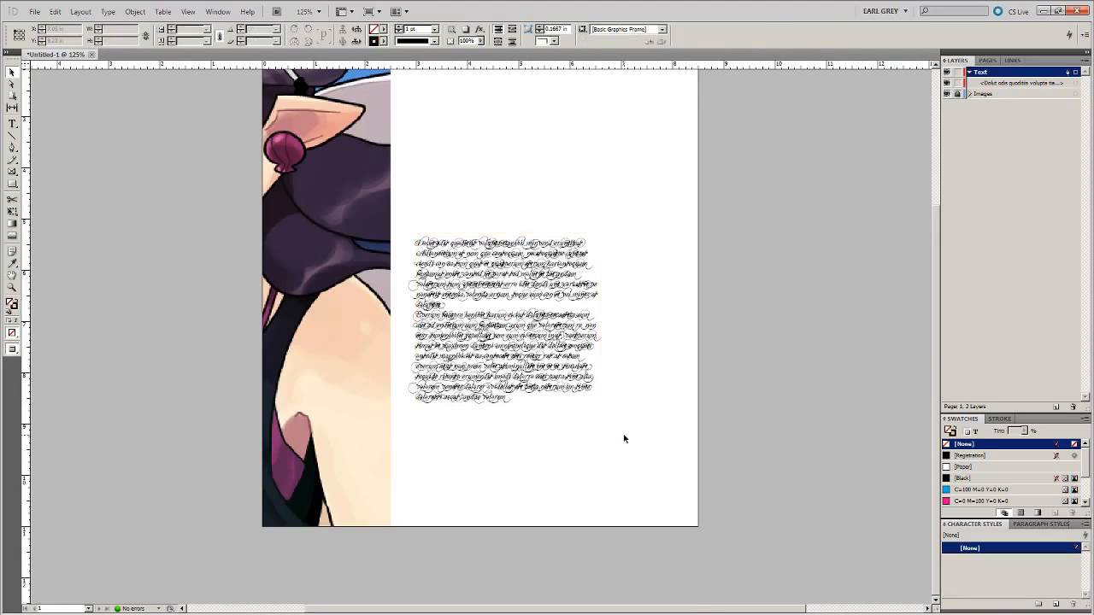
# With the guides shown, resize the text frame to about 5.25 × 2.36 in, reaching the page's outer margin, and return to the preview.
pyautogui.scroll(3, 624, 439)
pyautogui.press('w')
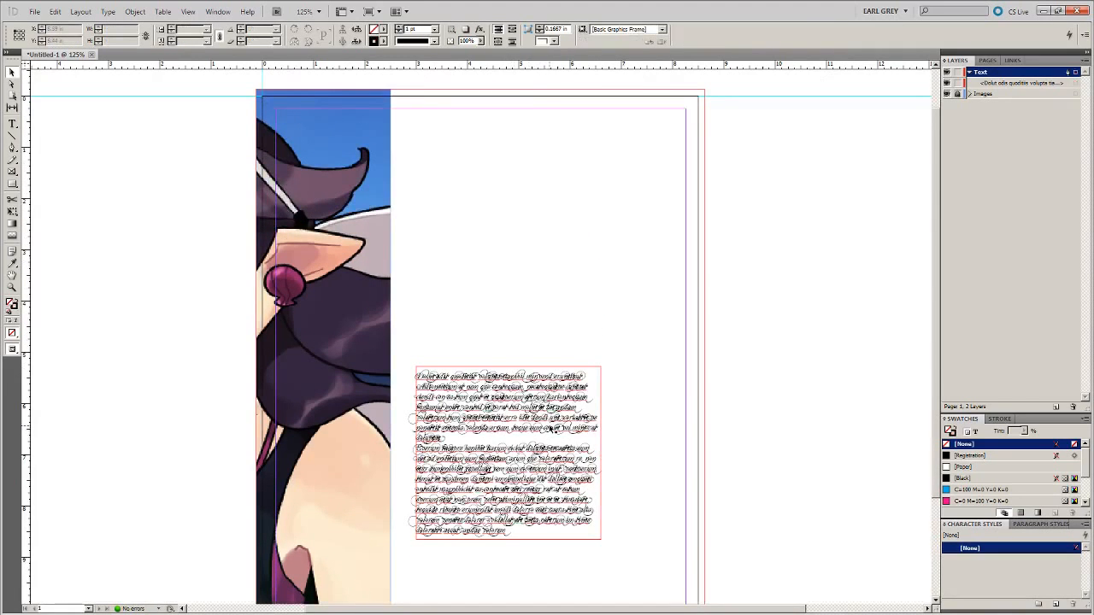
pyautogui.scroll(-2, 550, 430)
pyautogui.click(538, 368)
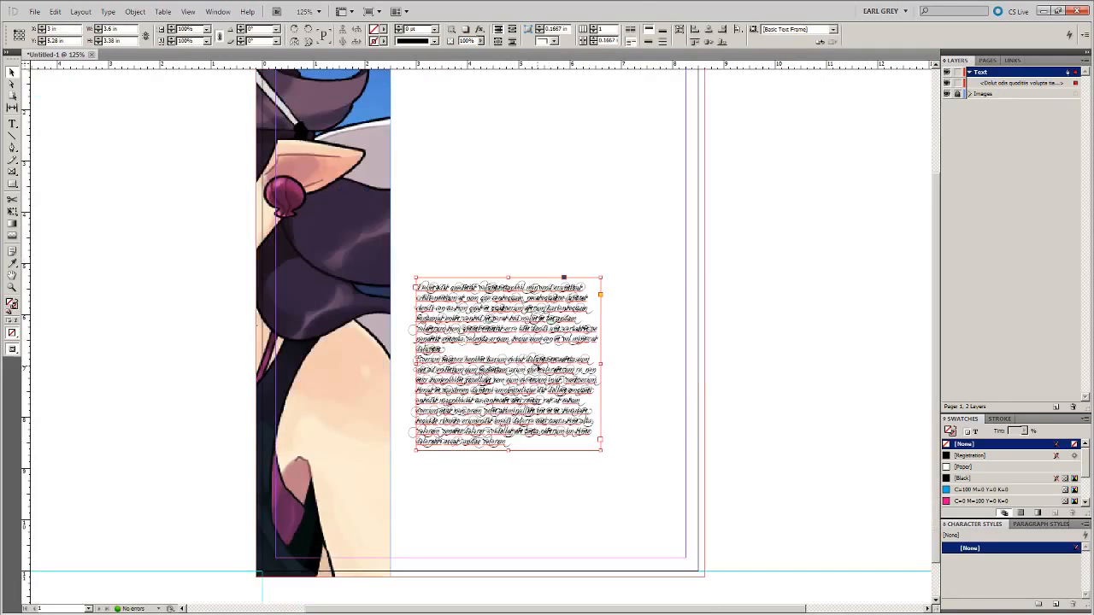
pyautogui.moveTo(602, 451); pyautogui.dragTo(686, 399)
pyautogui.press('w')
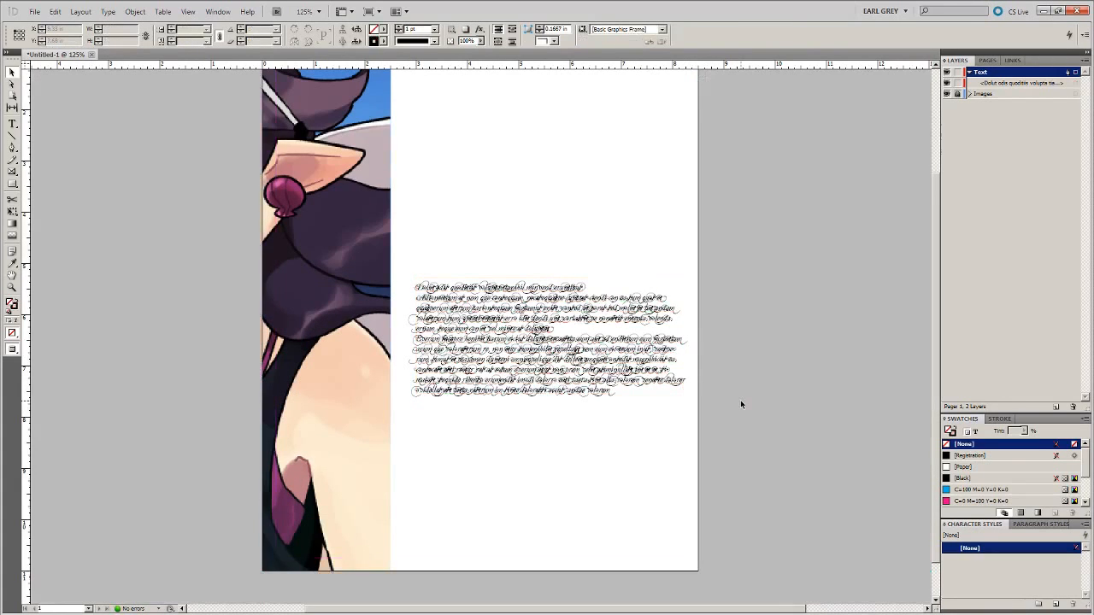
# Set all the text in the frame in the Otama.ep font.
pyautogui.doubleClick(590, 381)
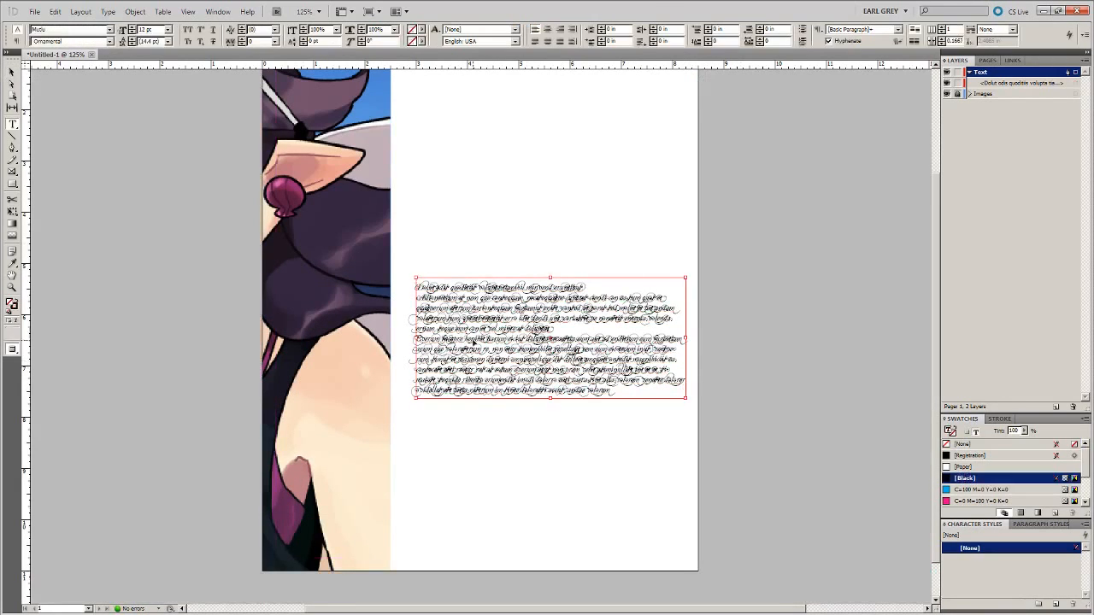
pyautogui.hotkey('ctrl', 'a')
pyautogui.click(114, 31)
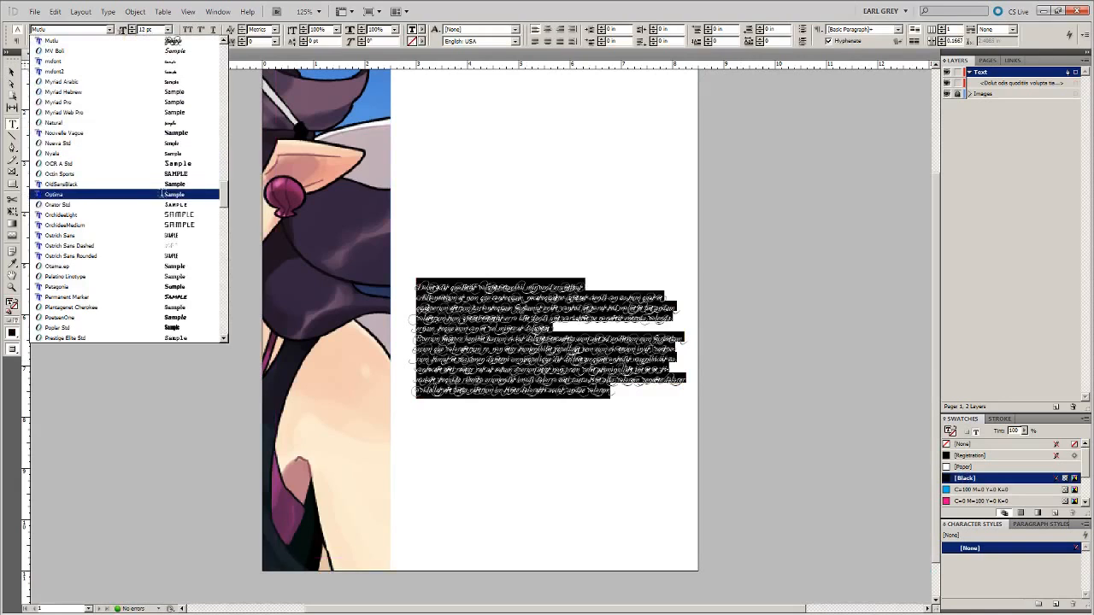
pyautogui.click(168, 266)
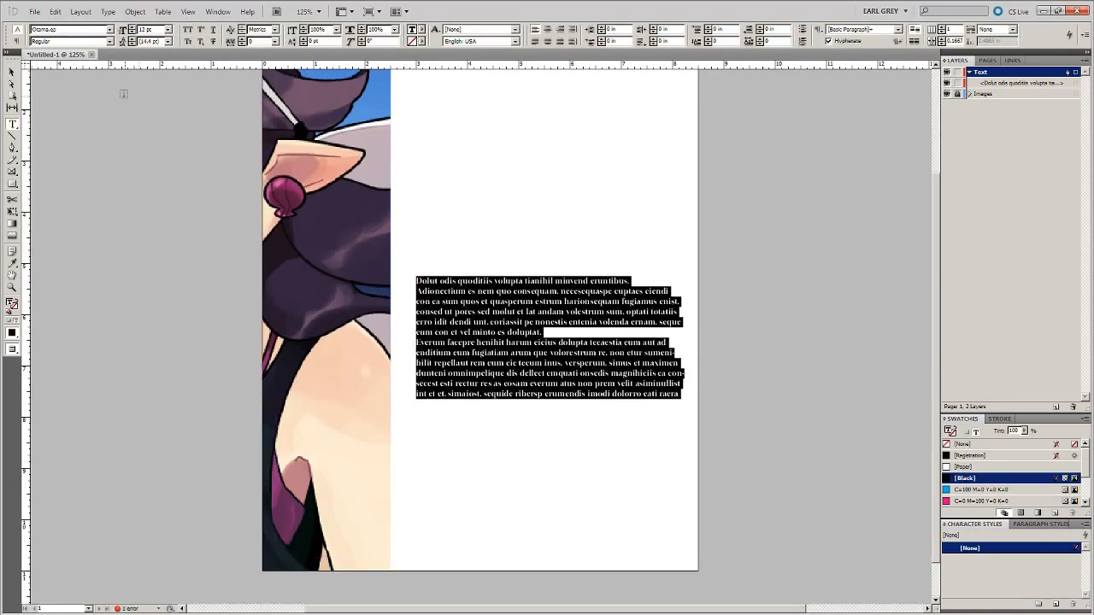
pyautogui.click(11, 72)
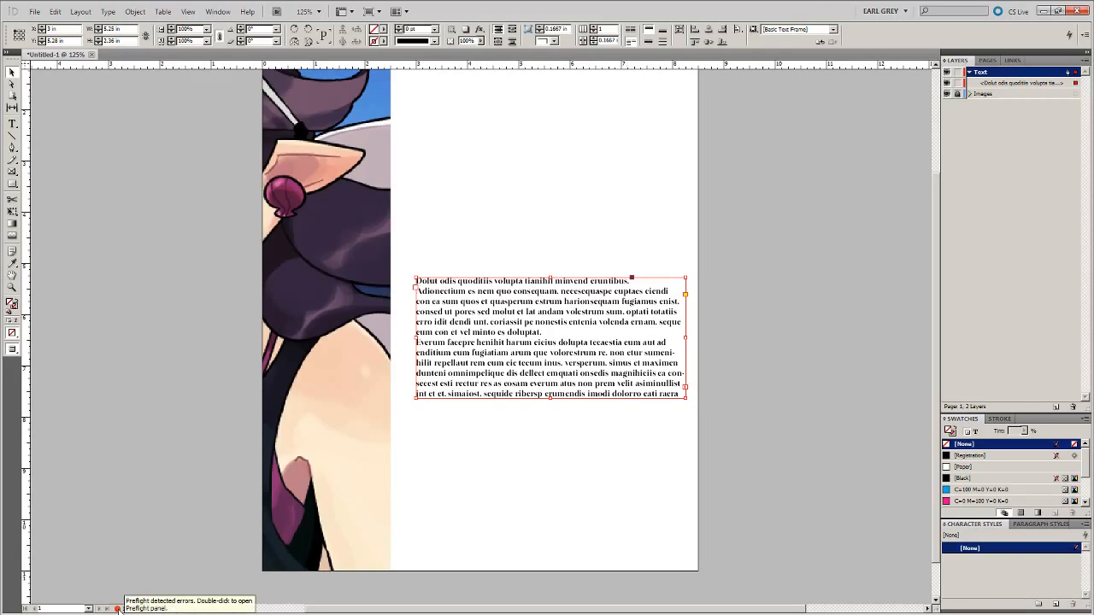
# Open the Preflight report and expand its TEXT error category to examine the reported error.
pyautogui.doubleClick(117, 609)
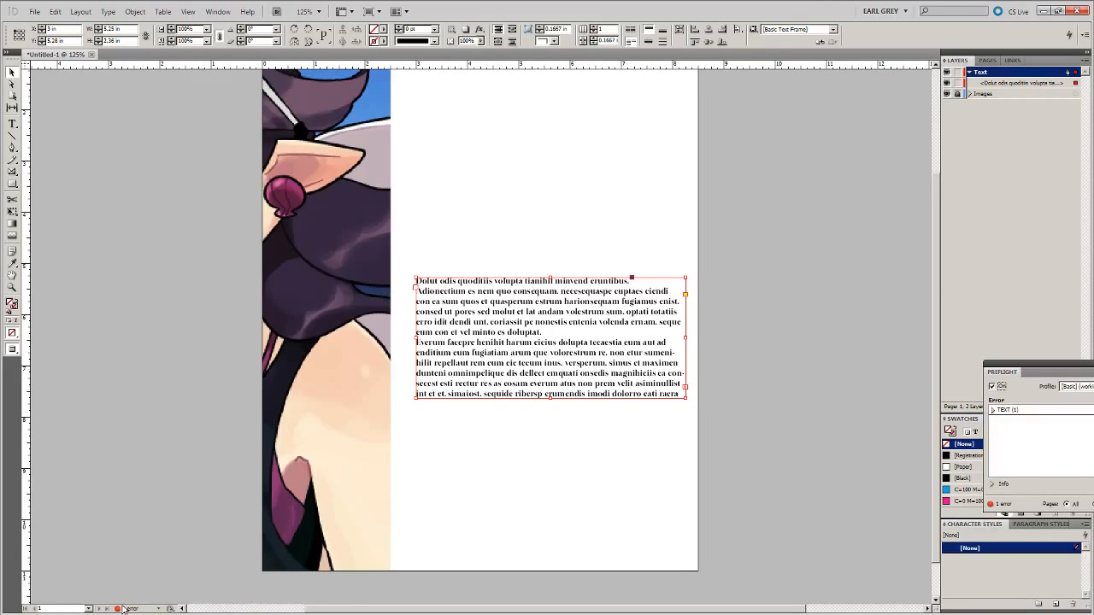
pyautogui.click(1079, 371)
pyautogui.moveTo(175, 257); pyautogui.dragTo(193, 281)
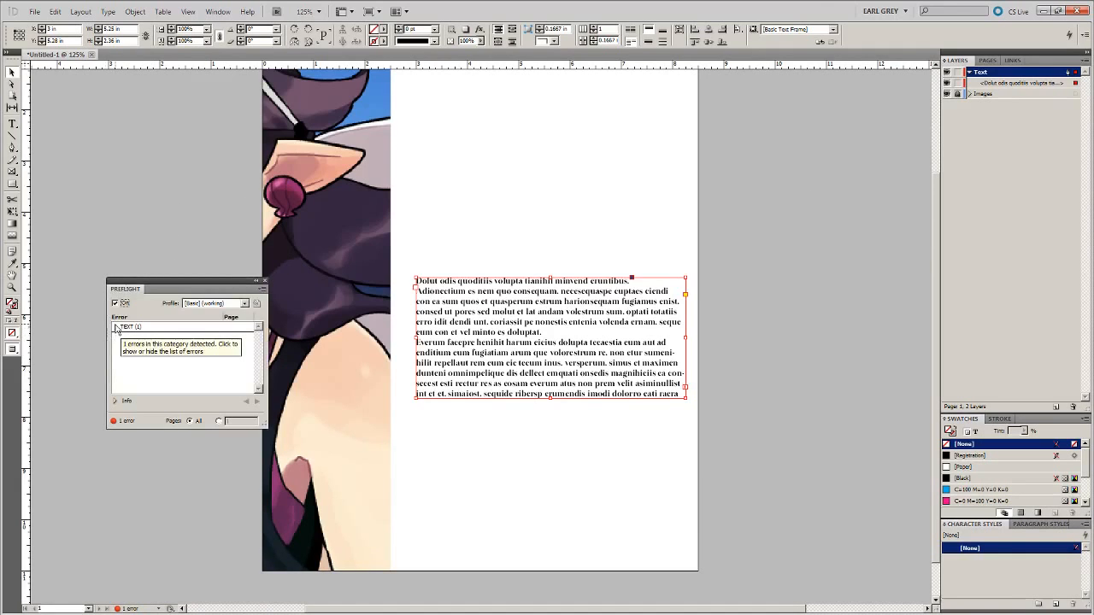
pyautogui.click(116, 327)
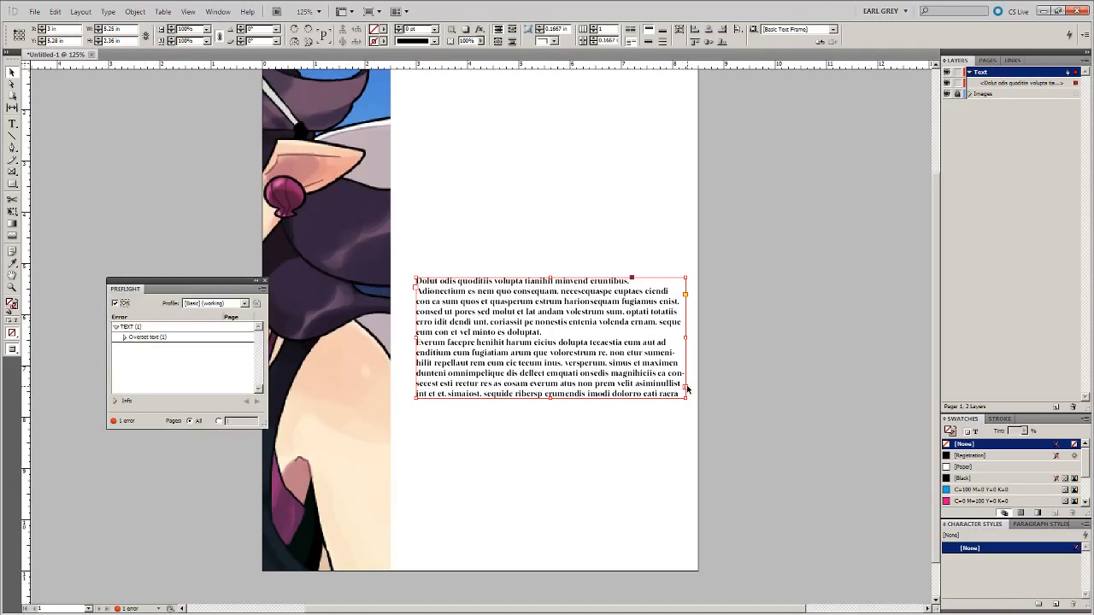
# Try to continue the overset text in a new frame on the pasteboard beside the page, and undo it.
pyautogui.click(686, 388)
pyautogui.rightClick(725, 352)
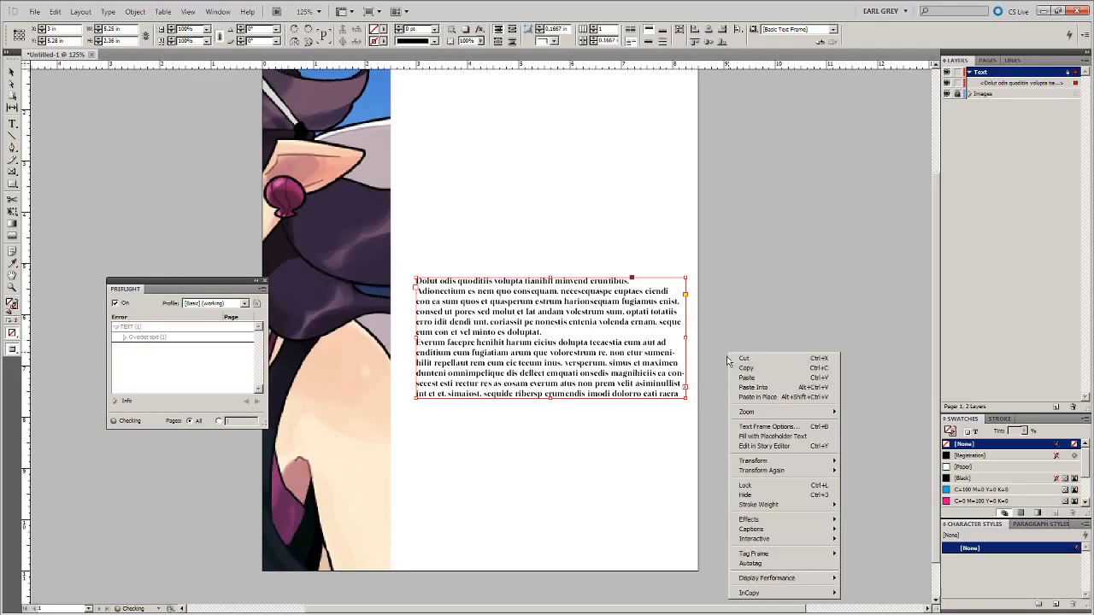
pyautogui.click(704, 378)
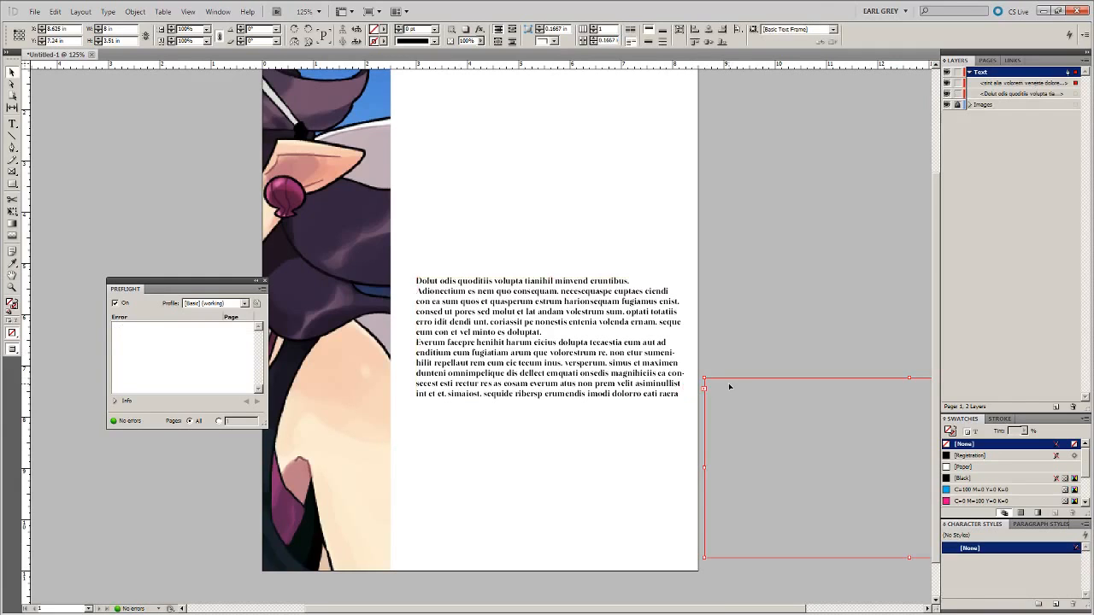
pyautogui.hotkey('ctrl', 'z')
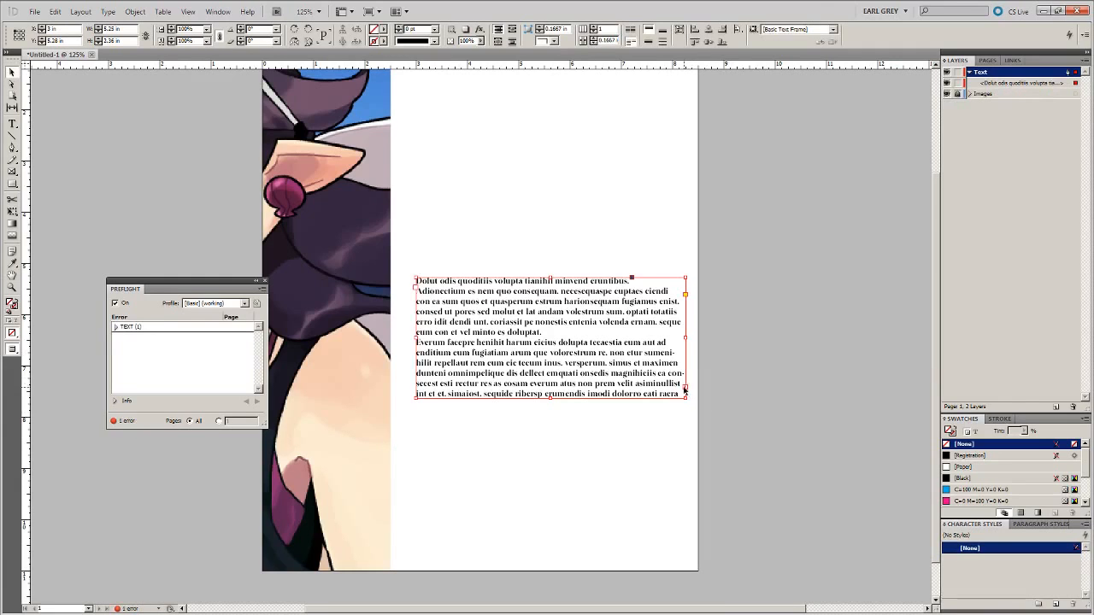
# Close Preflight and refit the text frame higher on the page at about 5.25 × 2.16 in, X 2.83 in, Y 2.64 in.
pyautogui.click(265, 281)
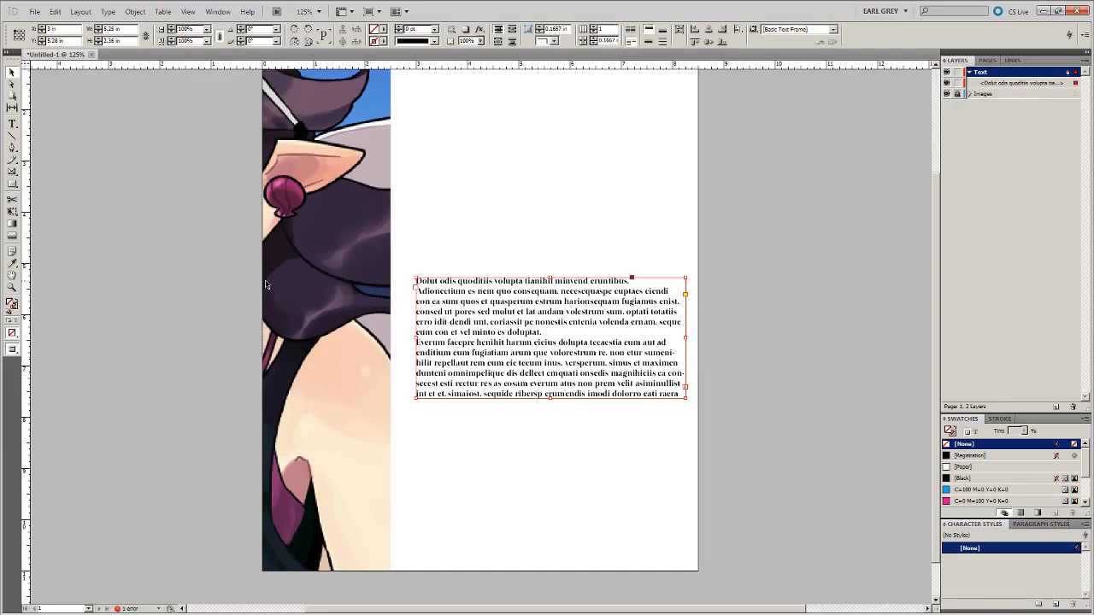
pyautogui.moveTo(550, 397); pyautogui.dragTo(572, 253)
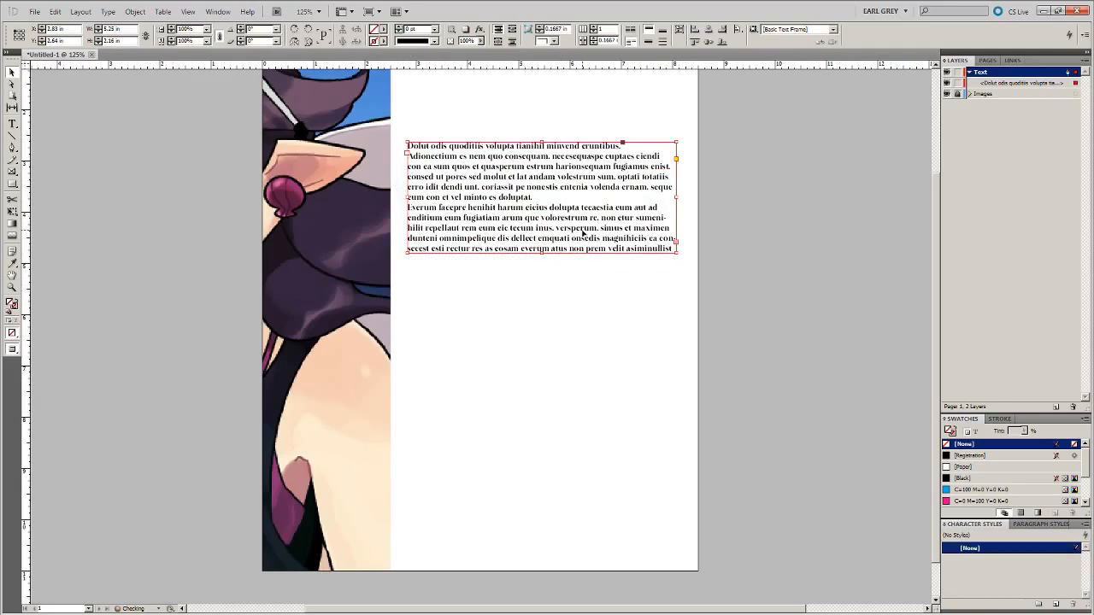
# Thread the overset text into a second frame below the first and resize that frame to about 4 × 1.68 in.
pyautogui.click(676, 246)
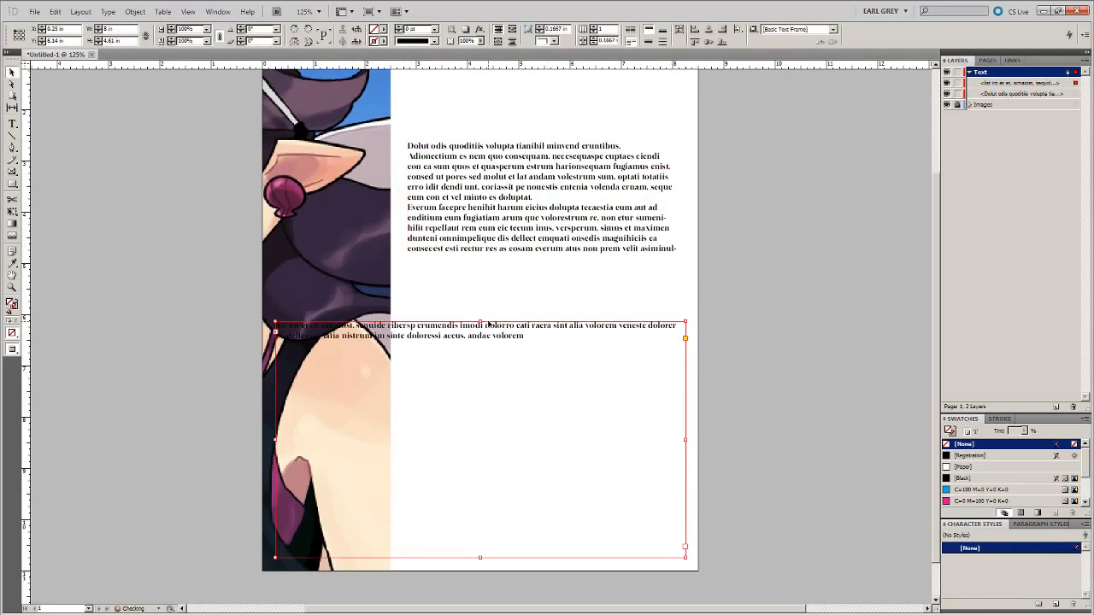
pyautogui.click(493, 324)
pyautogui.moveTo(435, 369); pyautogui.dragTo(641, 324)
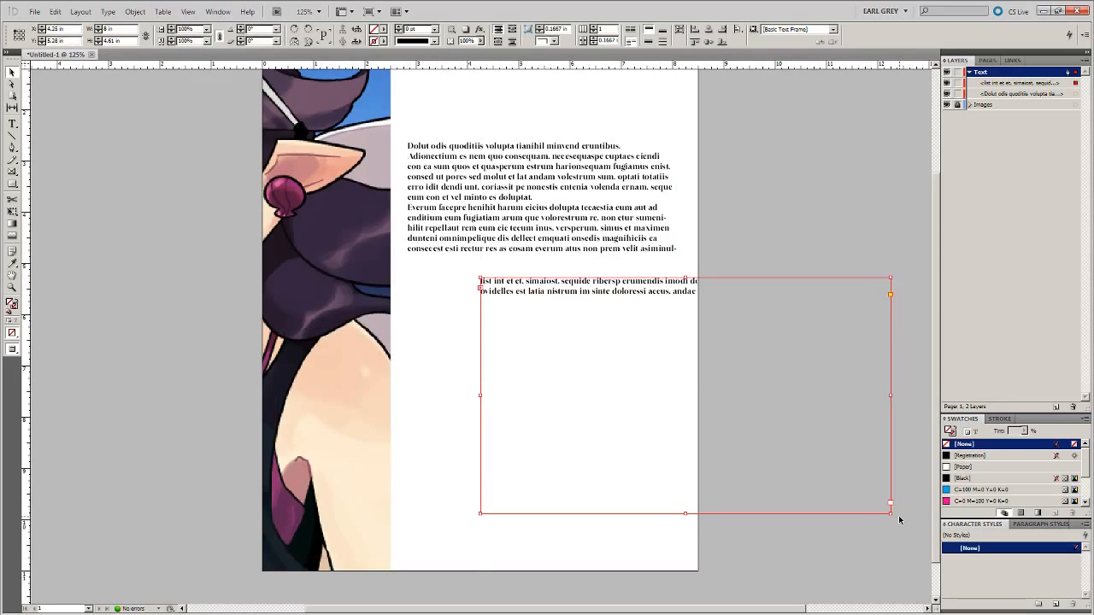
pyautogui.moveTo(892, 513); pyautogui.dragTo(695, 367)
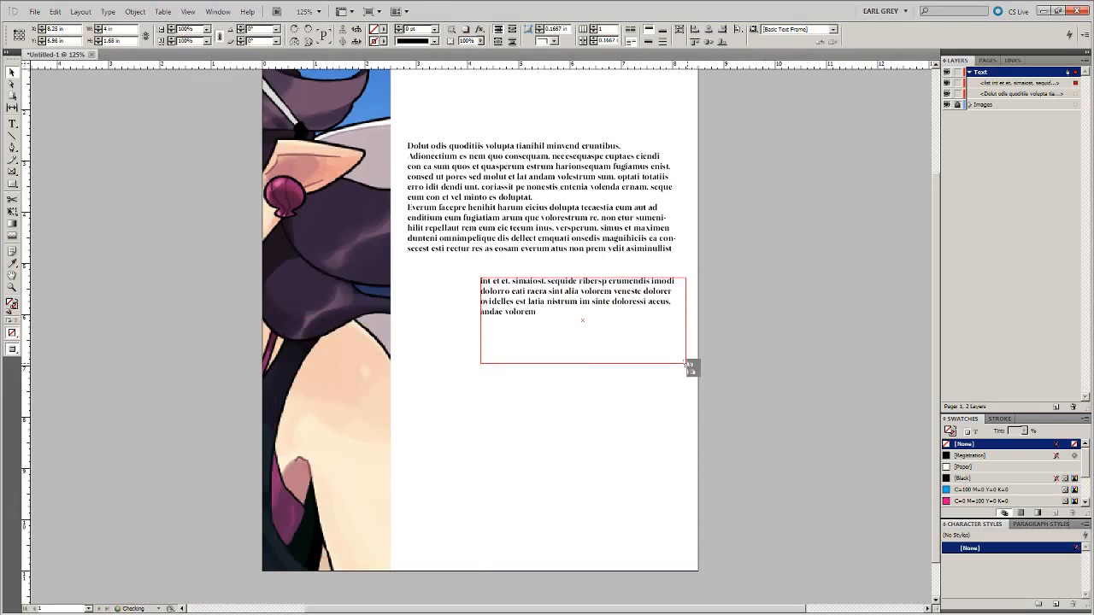
# Select the text in the upper frame to examine how the story runs through both linked frames, and deselect it.
pyautogui.click(596, 227)
pyautogui.doubleClick(596, 227)
pyautogui.hotkey('ctrl', 'a')
pyautogui.moveTo(451, 156); pyautogui.dragTo(504, 156)
pyautogui.click(9, 73)
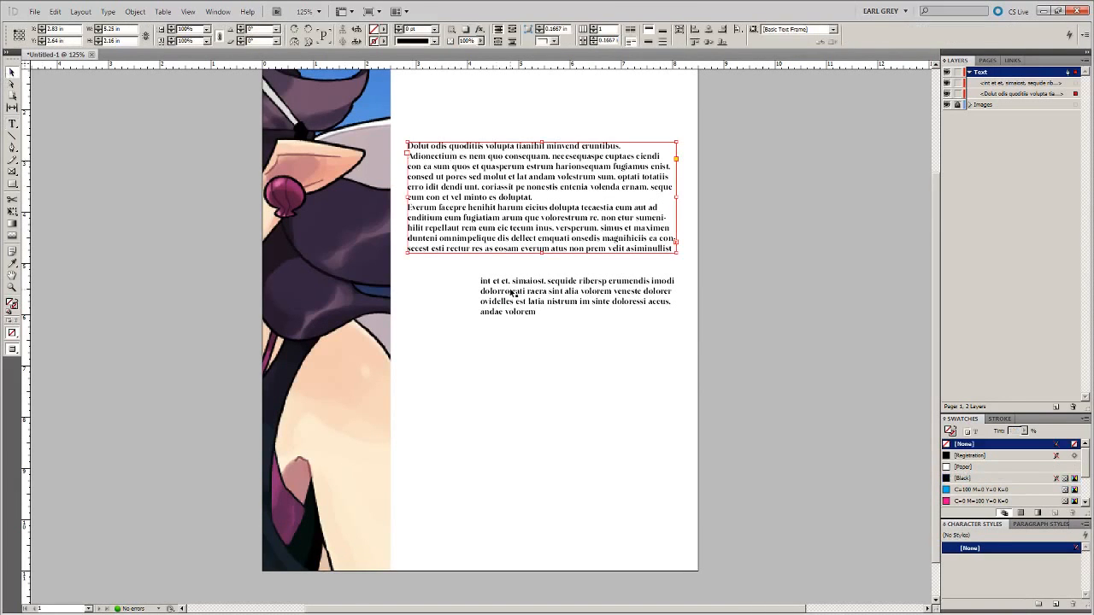
pyautogui.click(425, 275)
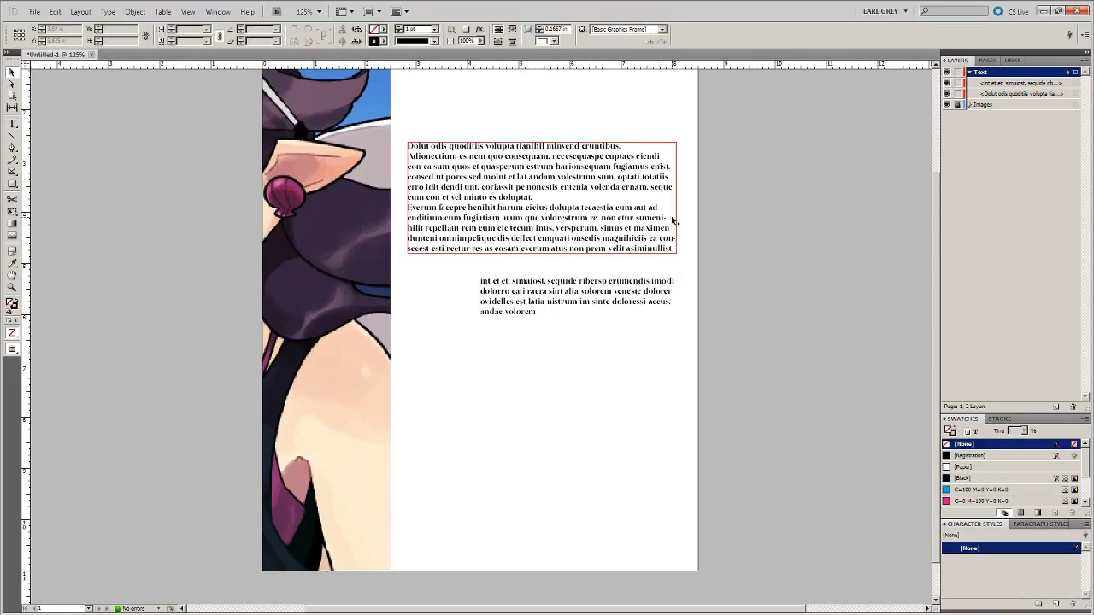
# Turn off hyphenation for all the text in the two linked frames.
pyautogui.doubleClick(457, 146)
pyautogui.hotkey('ctrl', 'a')
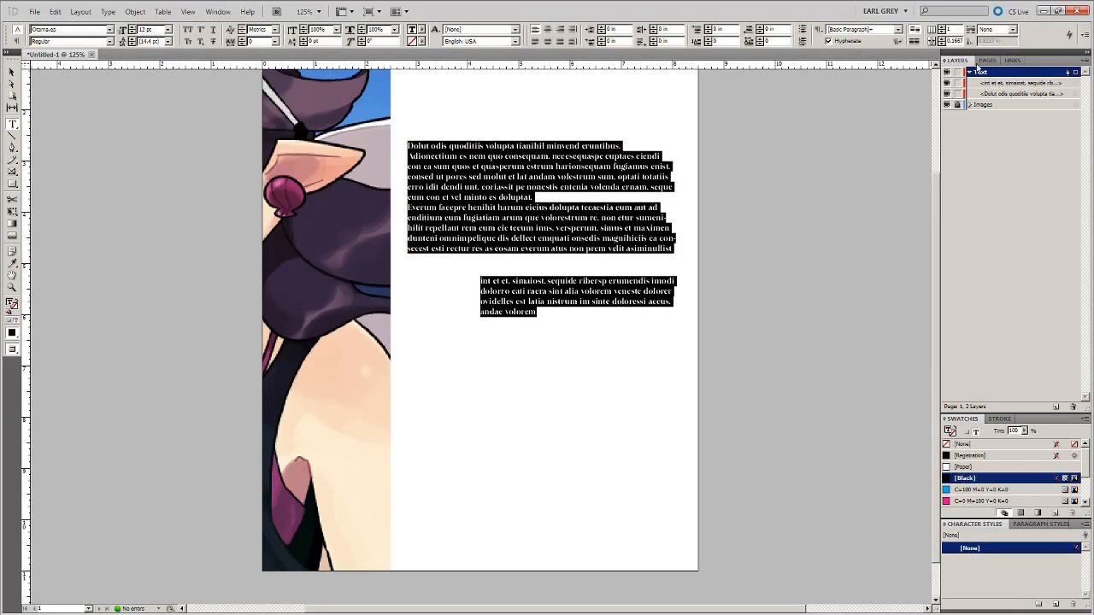
pyautogui.click(1085, 35)
pyautogui.click(951, 188)
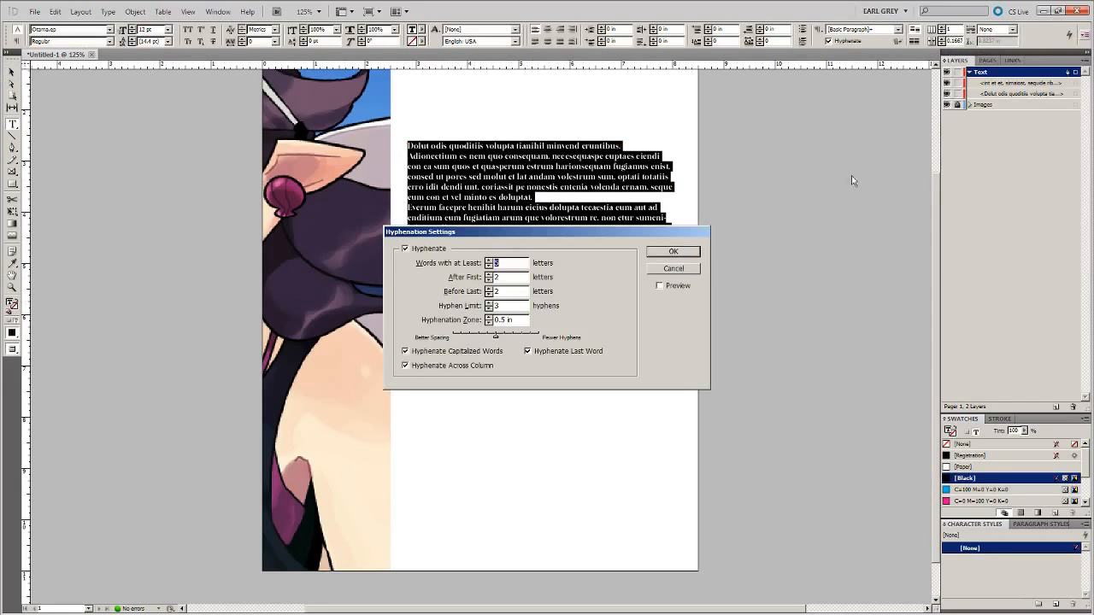
pyautogui.click(415, 249)
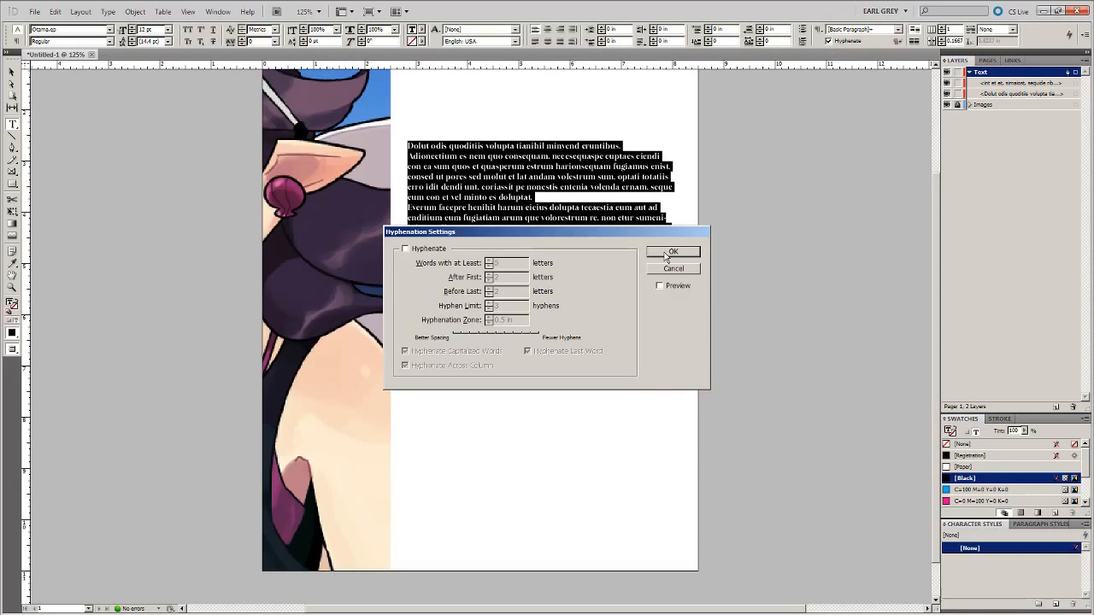
pyautogui.click(667, 252)
pyautogui.click(12, 71)
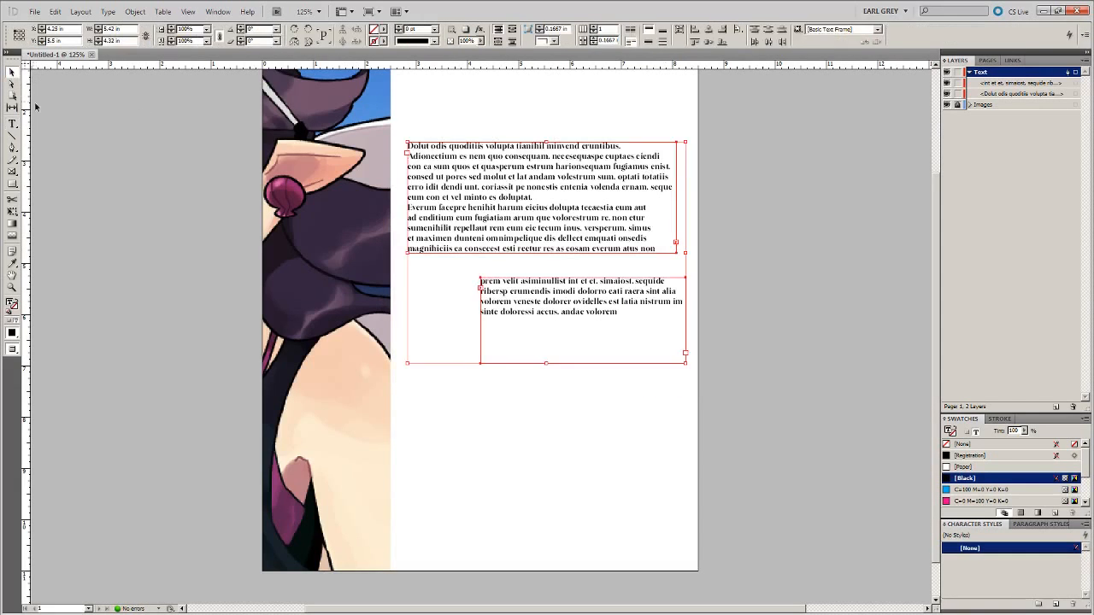
pyautogui.click(246, 251)
pyautogui.click(584, 298)
pyautogui.click(531, 205)
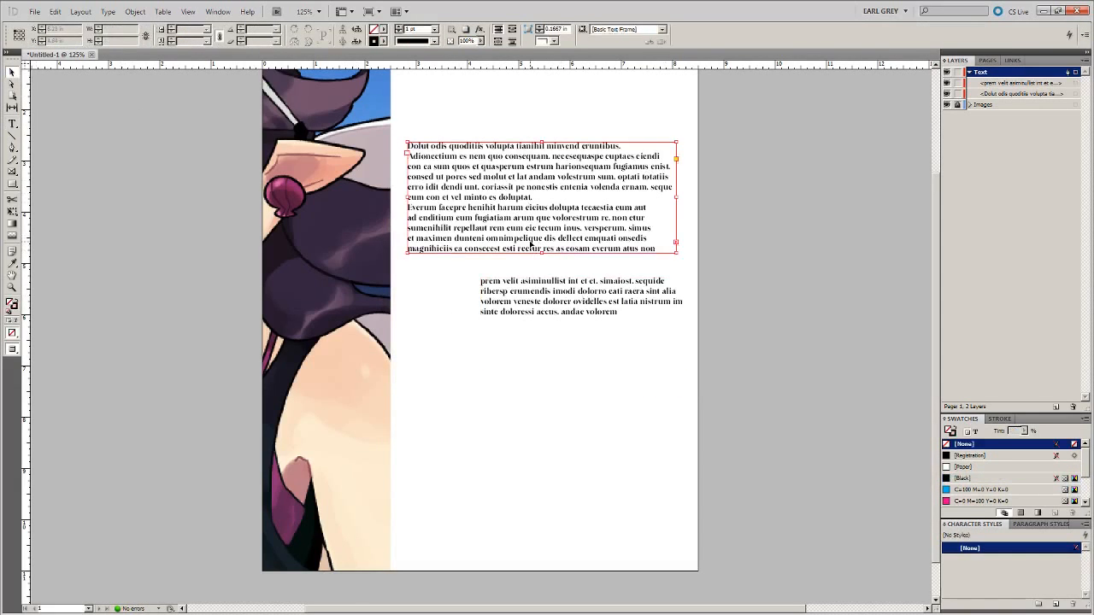
# Set all the text in the linked frames to 24 pt and deselect it.
pyautogui.doubleClick(535, 254)
pyautogui.hotkey('ctrl', 'a')
pyautogui.click(167, 30)
pyautogui.click(158, 114)
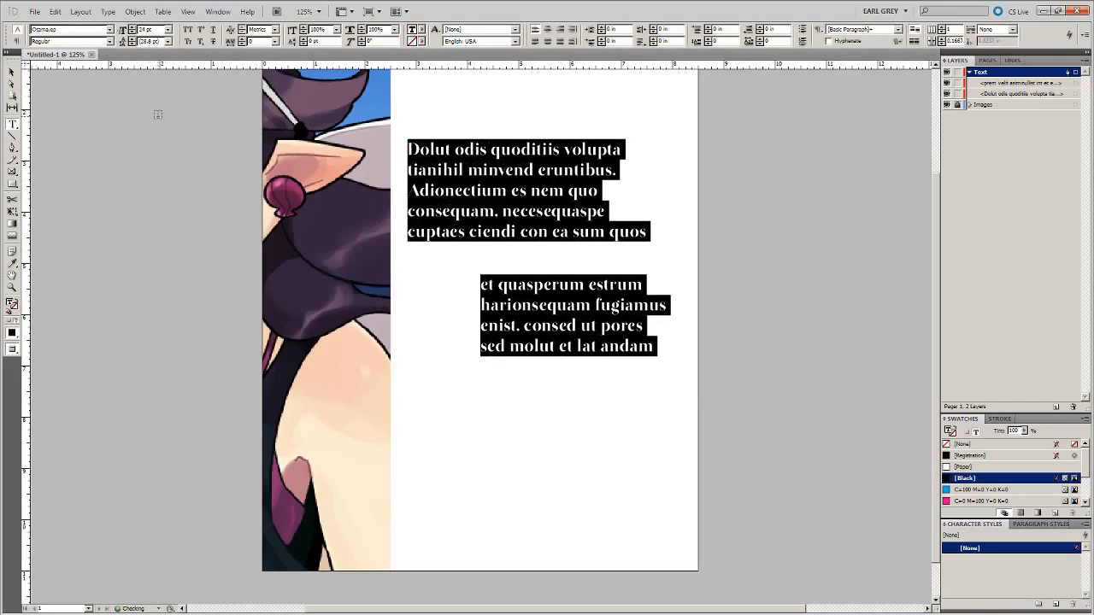
pyautogui.click(12, 73)
pyautogui.click(83, 161)
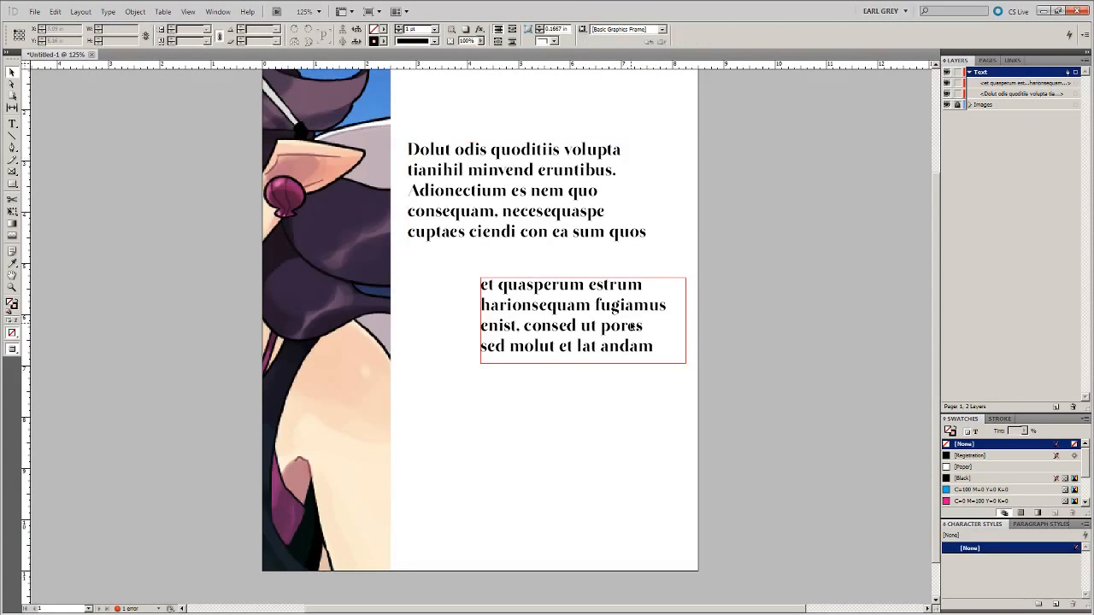
# Thread the overset text into a third frame below the second and fit it beside the image, about 5.11 × 3.07 in.
pyautogui.click(637, 326)
pyautogui.click(684, 353)
pyautogui.click(434, 402)
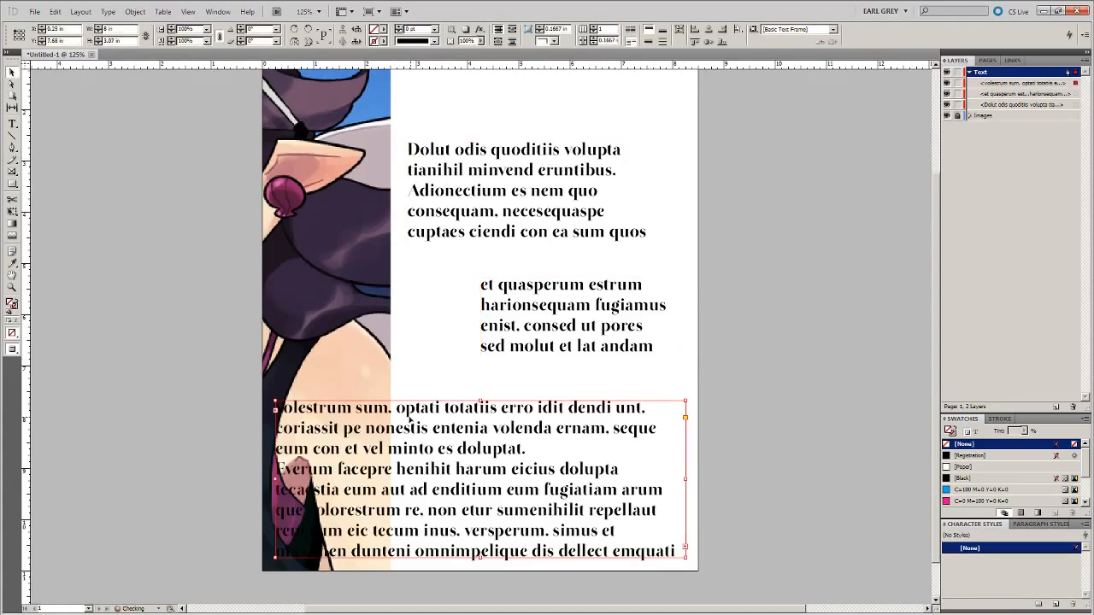
pyautogui.moveTo(383, 443); pyautogui.dragTo(523, 423)
pyautogui.moveTo(826, 461); pyautogui.dragTo(676, 461)
pyautogui.click(722, 461)
pyautogui.scroll(-1, 697, 483)
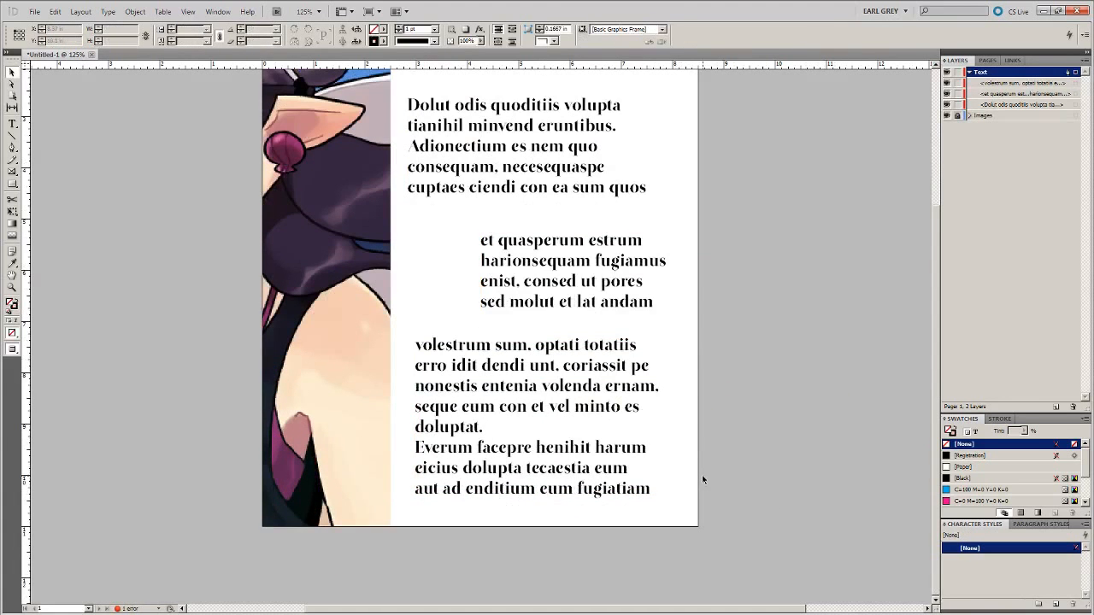
# Add a second page to the document.
pyautogui.scroll(1, 723, 424)
pyautogui.hotkey('ctrl', '-')
pyautogui.hotkey('ctrl', '-')
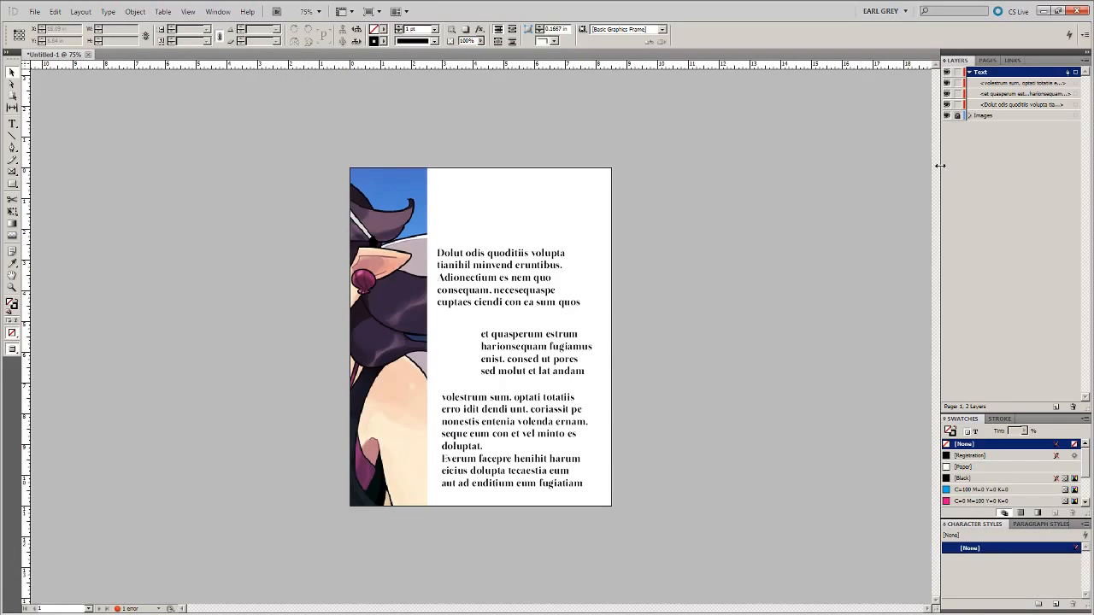
pyautogui.click(987, 60)
pyautogui.click(1053, 410)
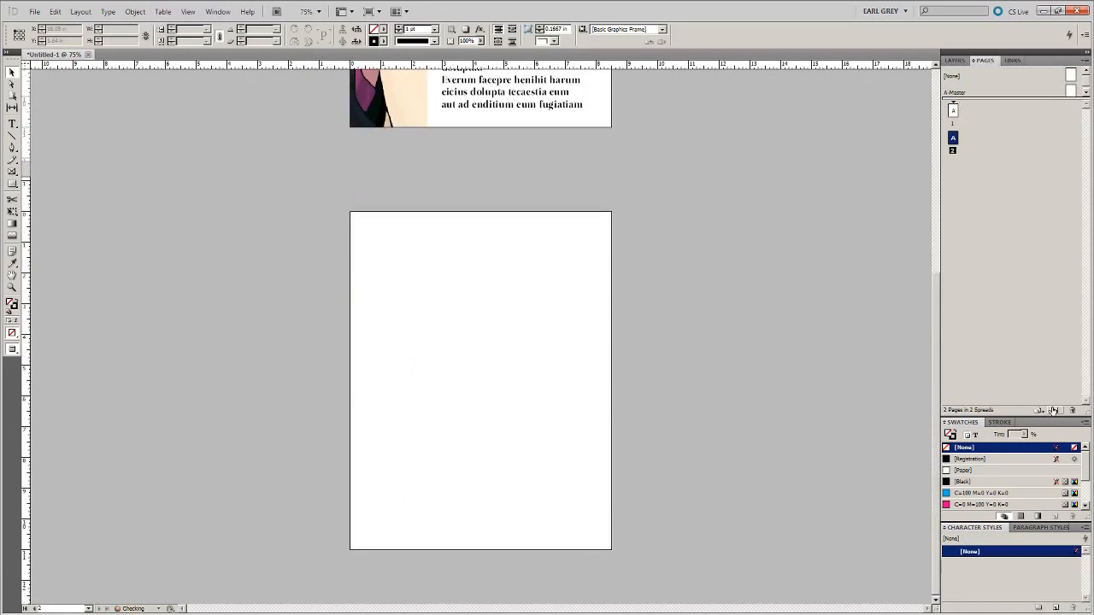
# Thread the remaining overset text into a frame within page 2's margins, shorten that frame to its text, and deselect it.
pyautogui.scroll(1, 580, 238)
pyautogui.click(566, 141)
pyautogui.click(598, 148)
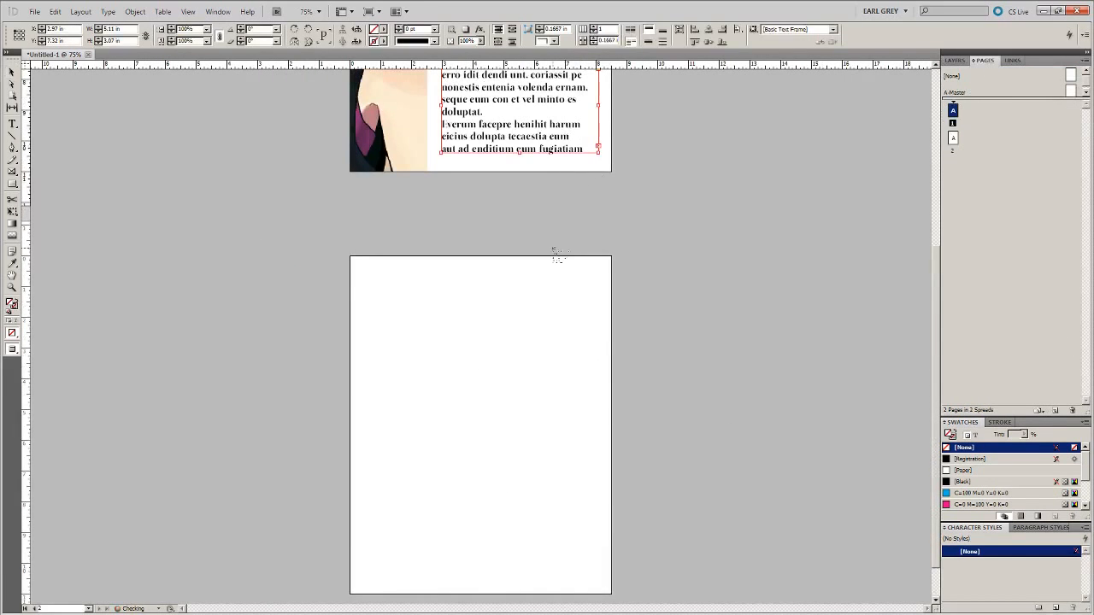
pyautogui.press('w')
pyautogui.click(359, 268)
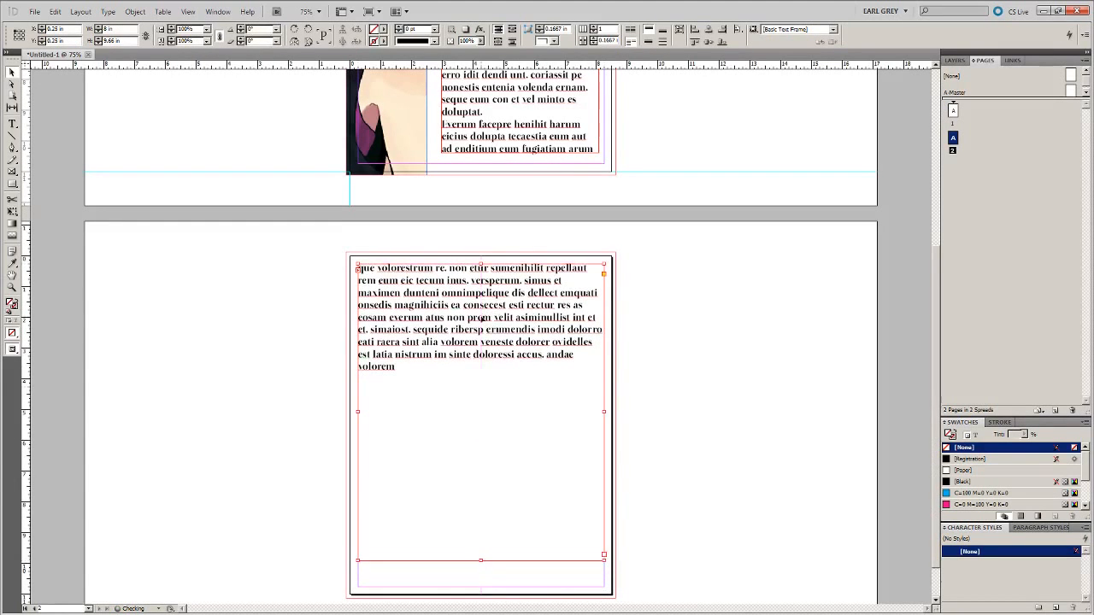
pyautogui.moveTo(471, 558); pyautogui.dragTo(483, 381)
pyautogui.press('w')
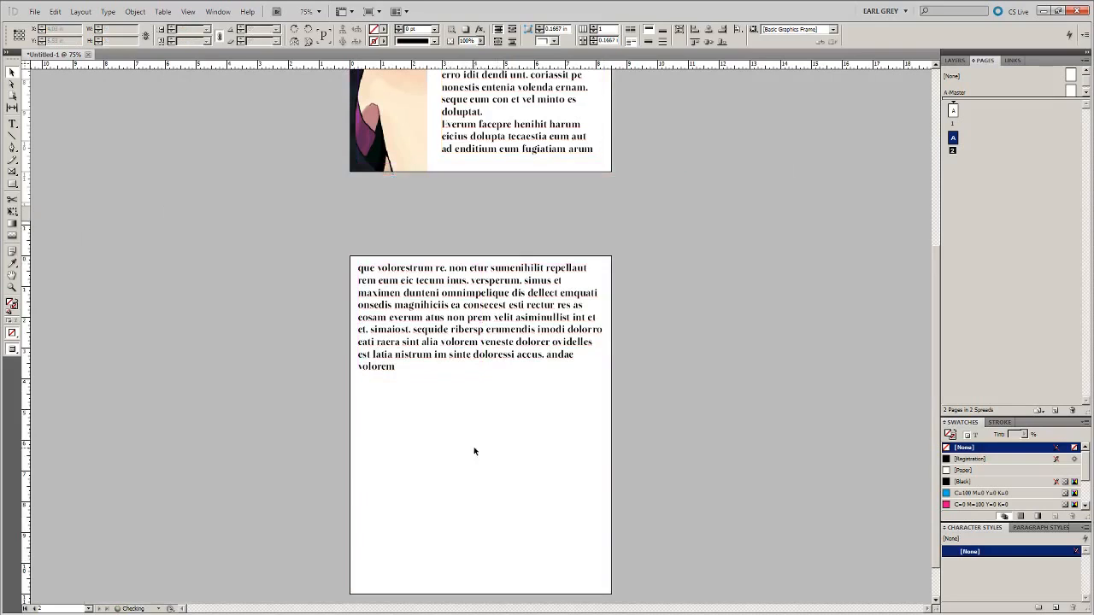
pyautogui.click(474, 446)
# Look over both pages to examine how the story flows through the four threaded frames.
pyautogui.scroll(1, 474, 446)
pyautogui.scroll(1, 604, 464)
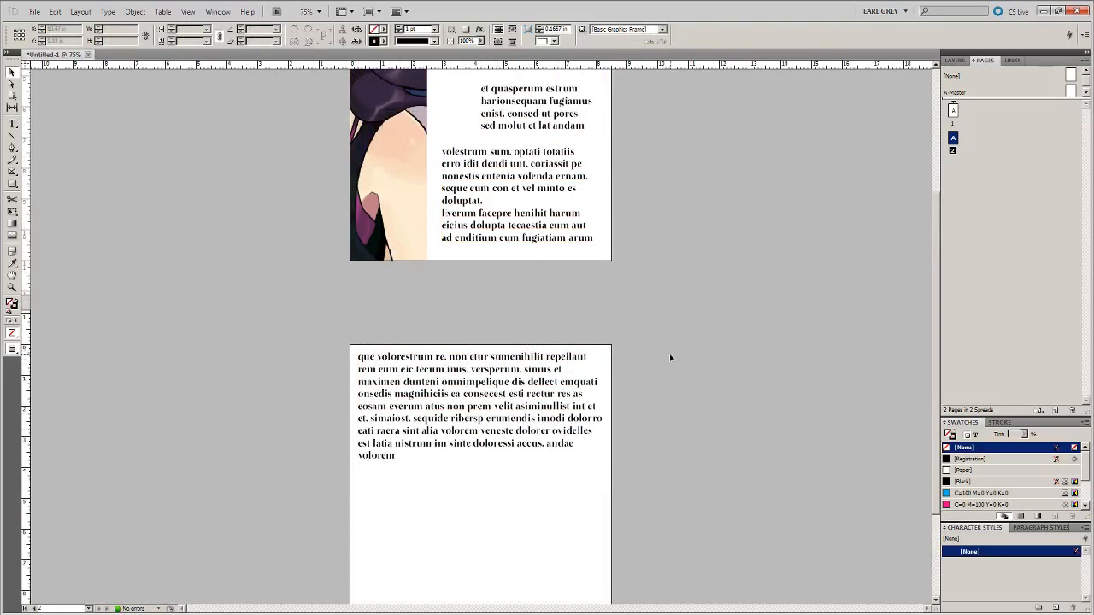
pyautogui.scroll(4, 670, 357)
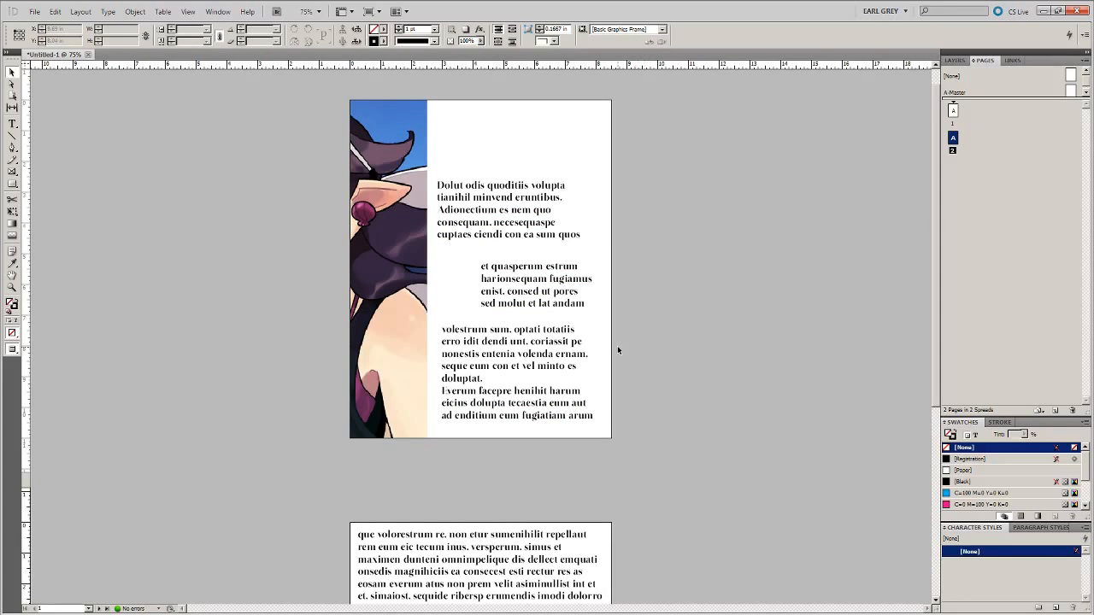
pyautogui.scroll(-3, 641, 381)
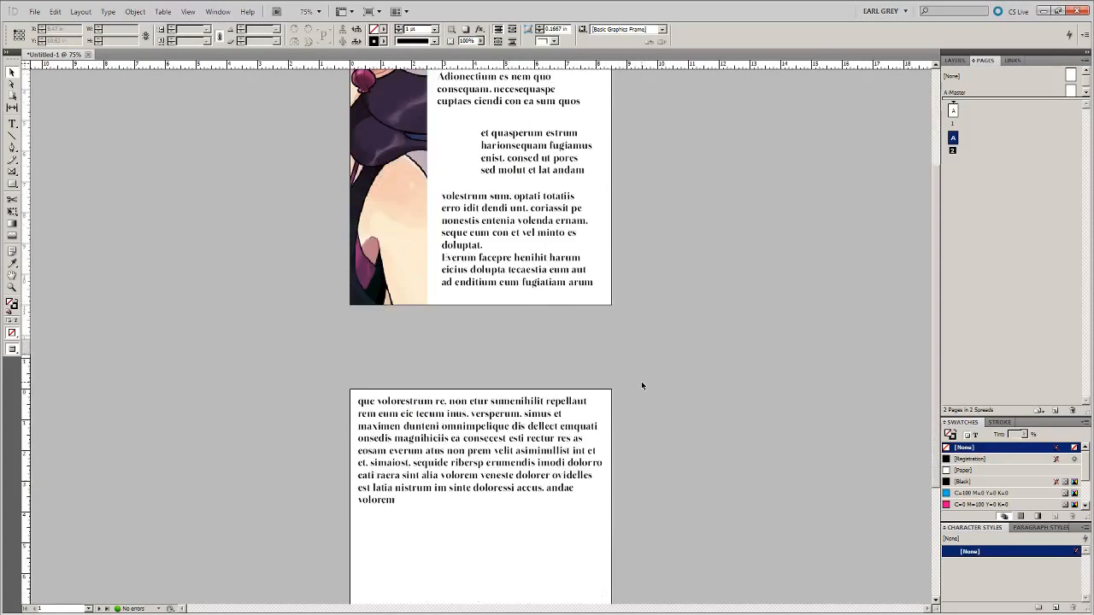
pyautogui.scroll(4, 641, 381)
# Select the entire threaded story and colour its text with the C=0 M=100 Y=0 K=0 swatch.
pyautogui.doubleClick(528, 227)
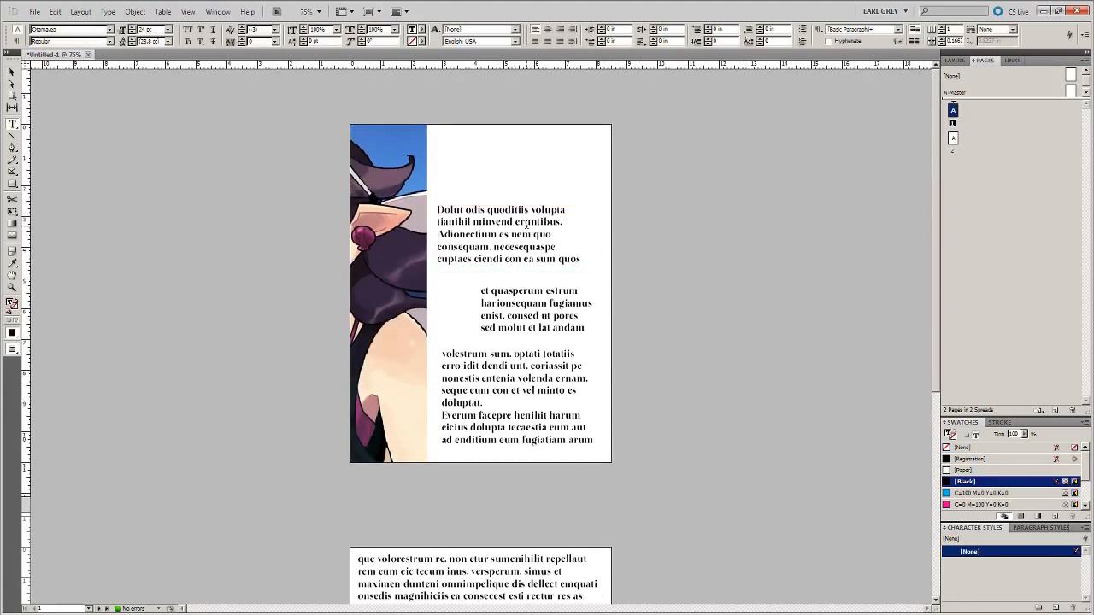
pyautogui.hotkey('ctrl', 'a')
pyautogui.scroll(-1, 529, 316)
pyautogui.scroll(1, 535, 319)
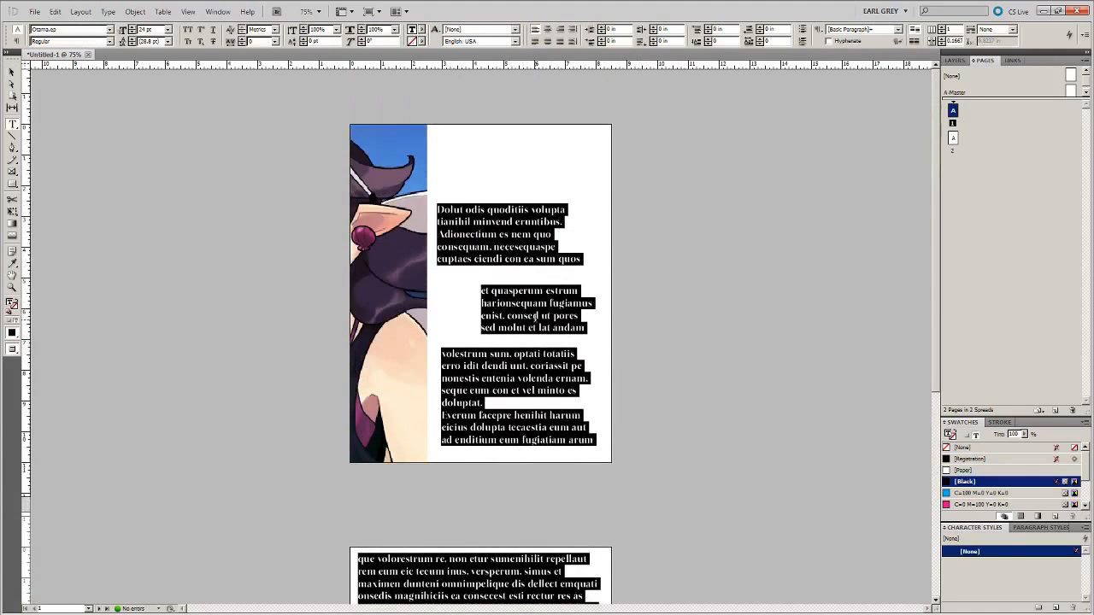
pyautogui.click(420, 31)
pyautogui.scroll(-1, 480, 129)
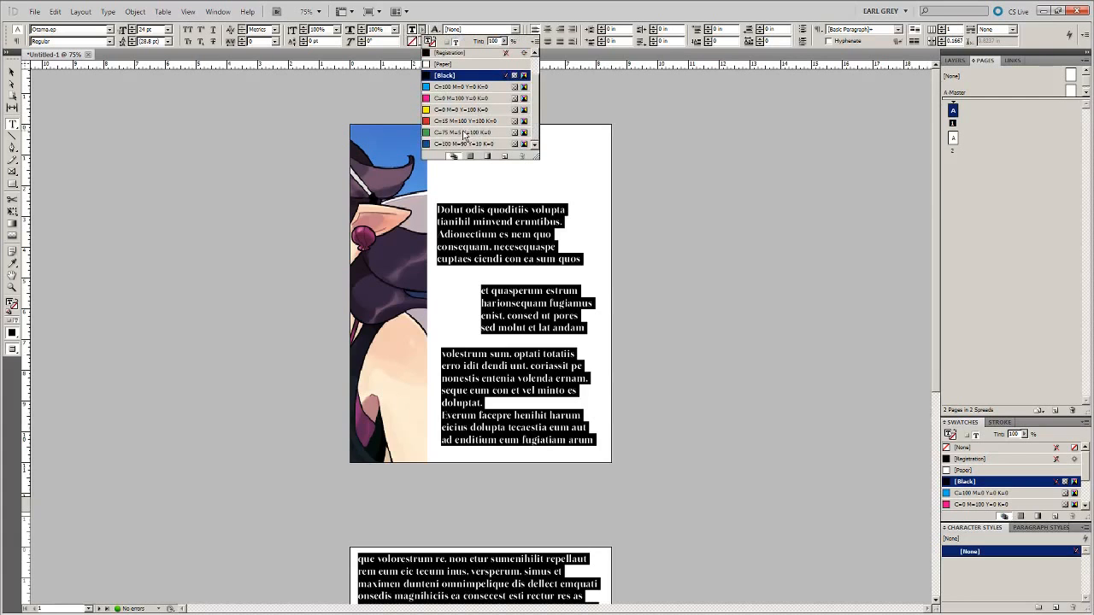
pyautogui.click(458, 143)
pyautogui.click(459, 120)
pyautogui.click(461, 99)
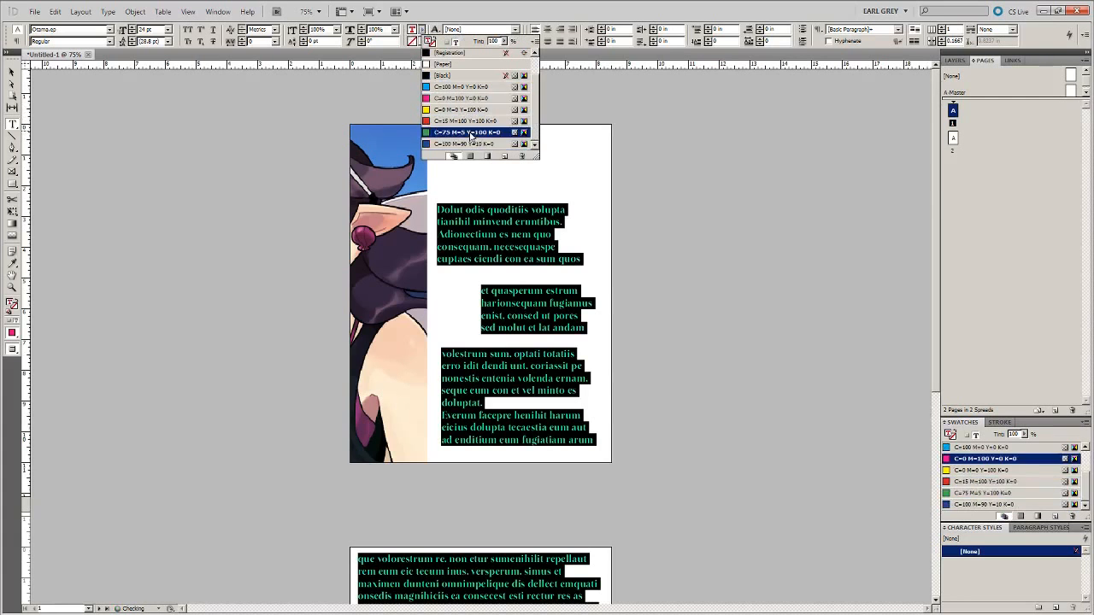
# Start a new colour swatch for the selected text and set its color mode to PANTONE solid matte.
pyautogui.click(535, 43)
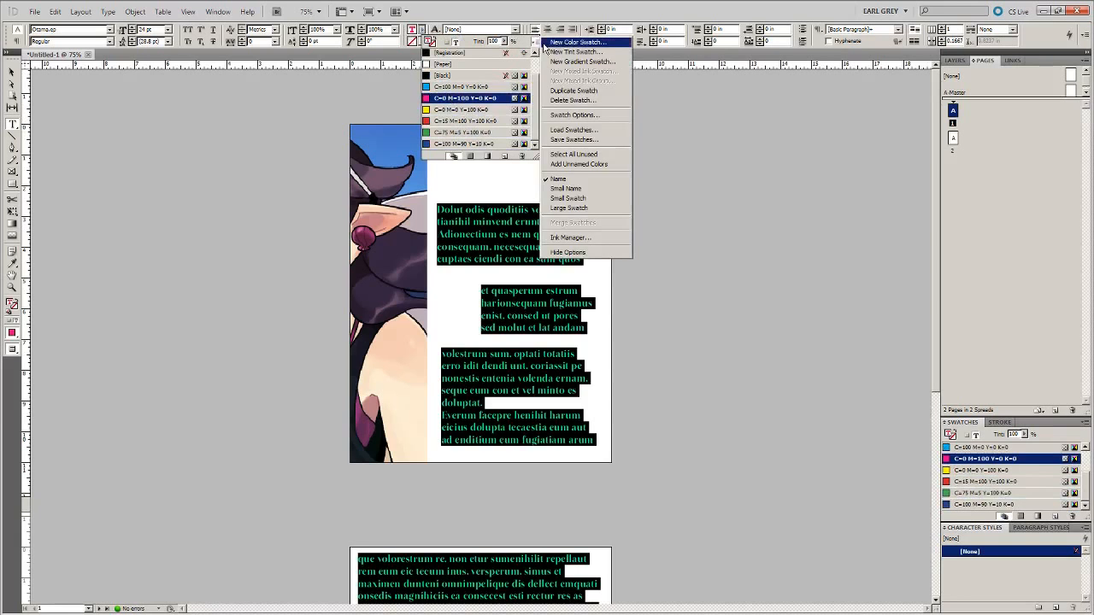
pyautogui.click(568, 41)
pyautogui.moveTo(549, 220); pyautogui.dragTo(734, 148)
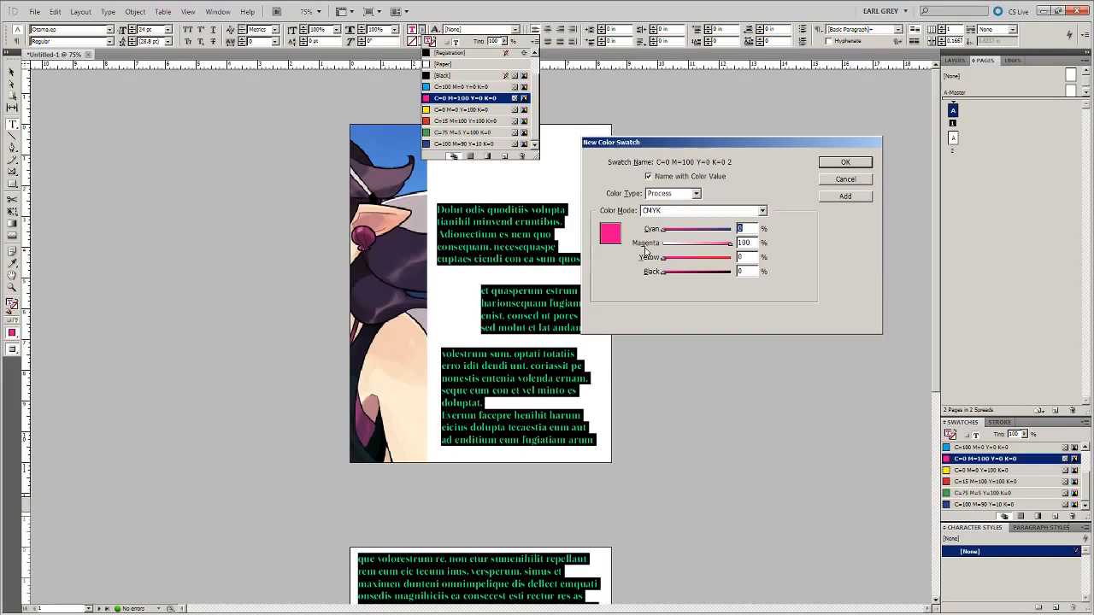
pyautogui.click(668, 212)
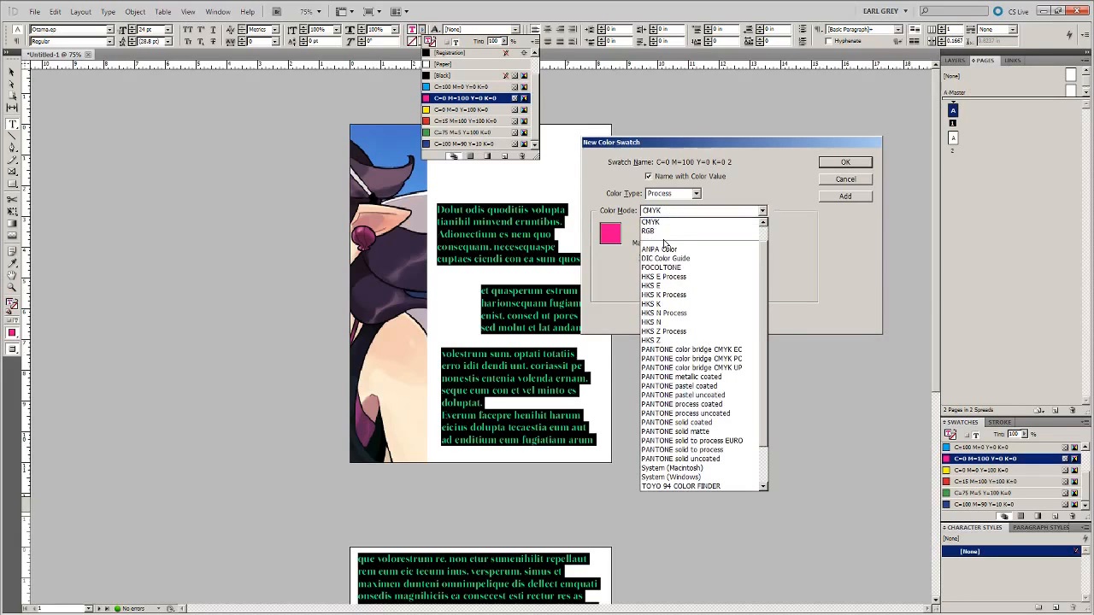
pyautogui.scroll(1, 665, 235)
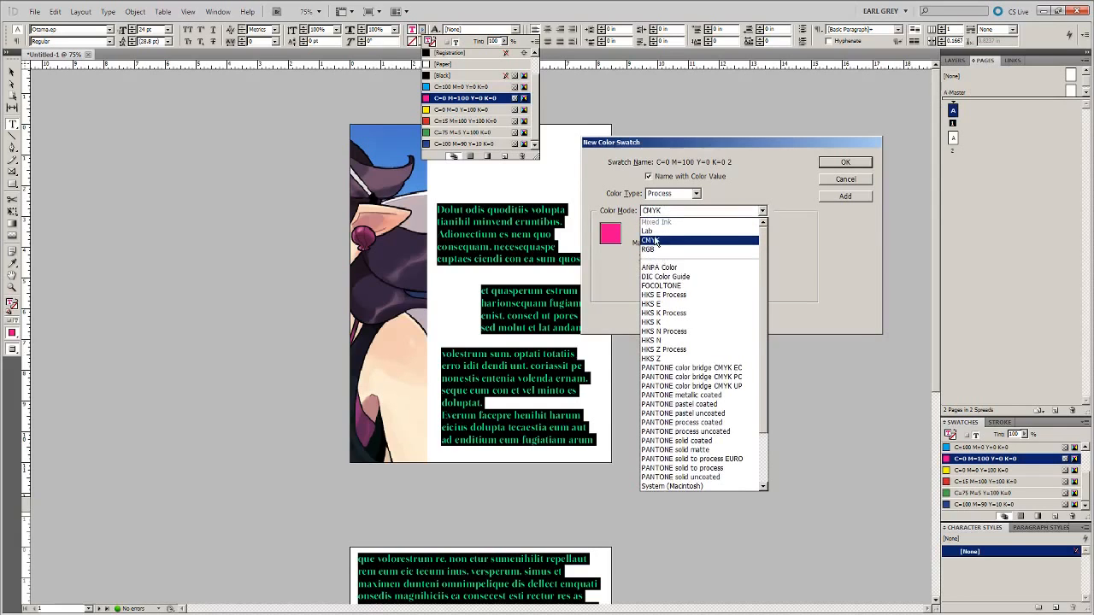
pyautogui.scroll(-3, 720, 351)
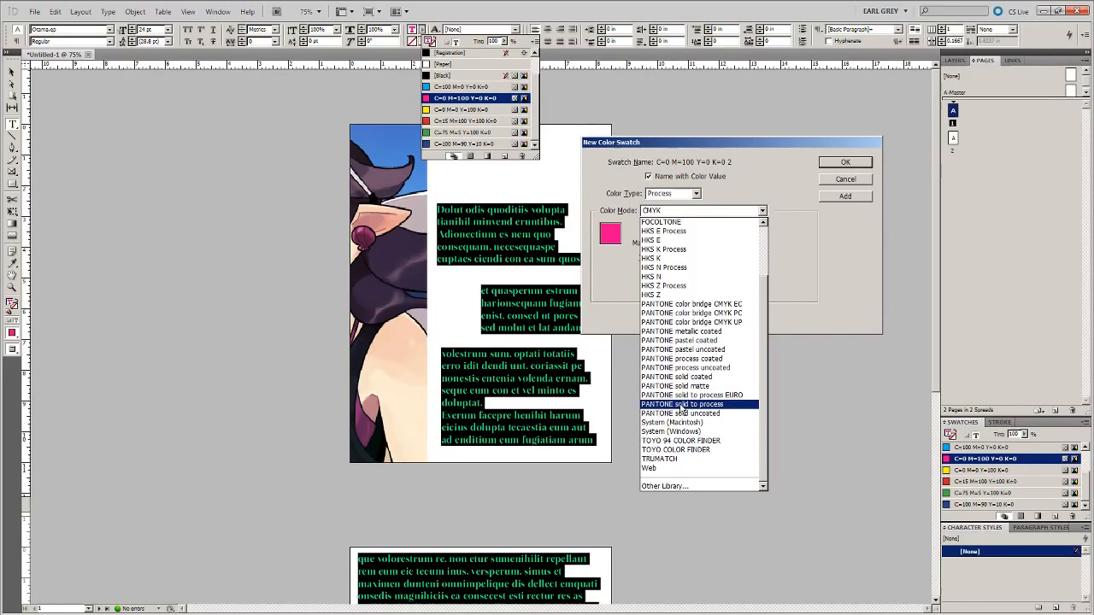
pyautogui.click(689, 386)
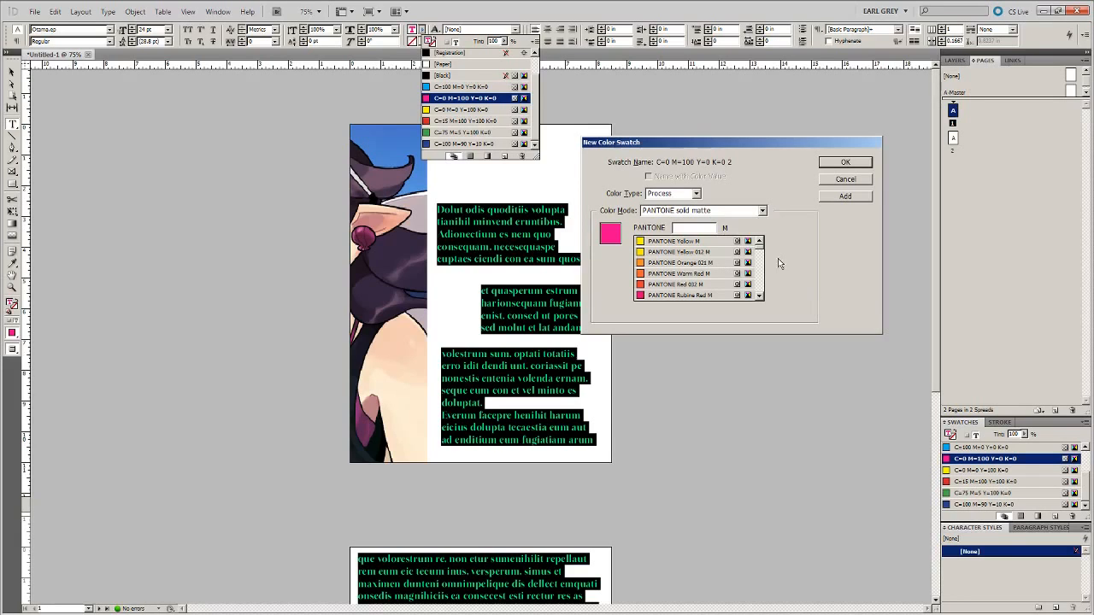
# Add PANTONE 690 M as a swatch, apply it to the selected story text, and deselect the text.
pyautogui.moveTo(761, 248); pyautogui.dragTo(757, 285)
pyautogui.click(685, 263)
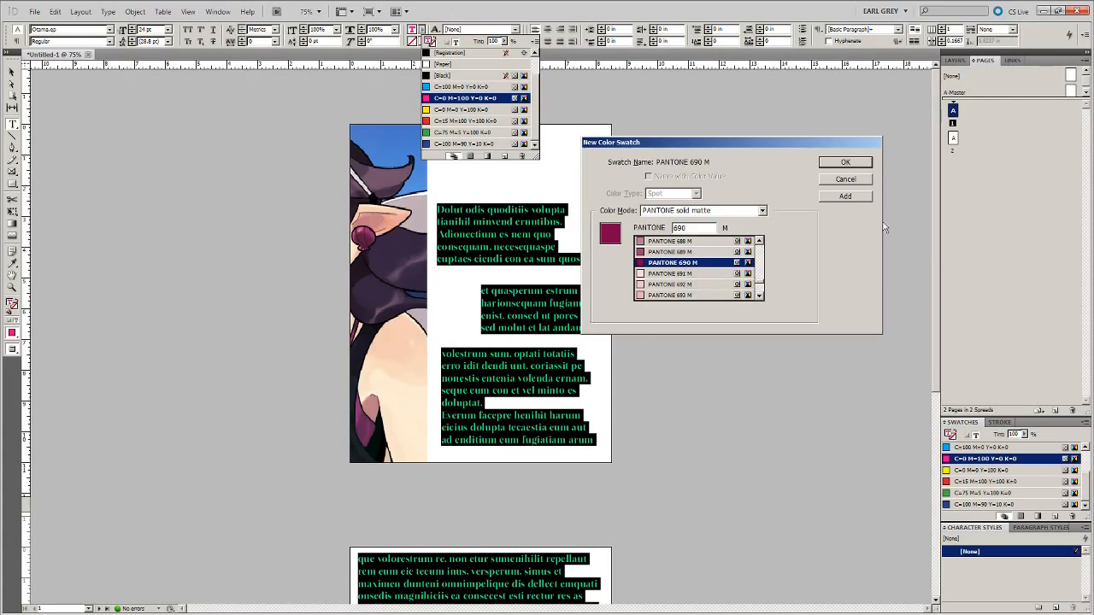
pyautogui.click(854, 198)
pyautogui.click(849, 164)
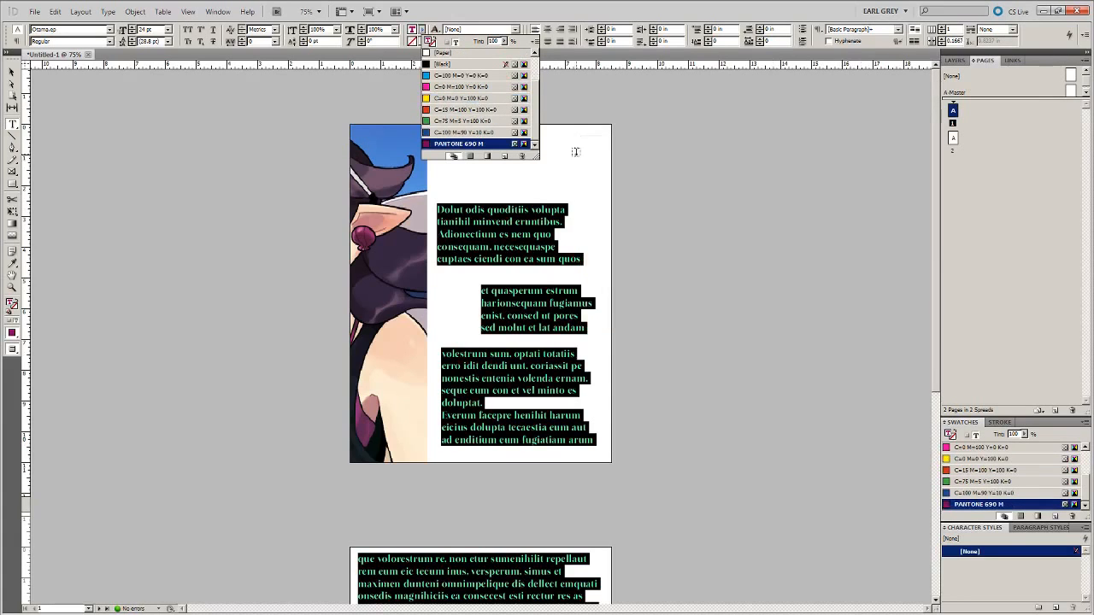
pyautogui.click(12, 73)
pyautogui.click(122, 156)
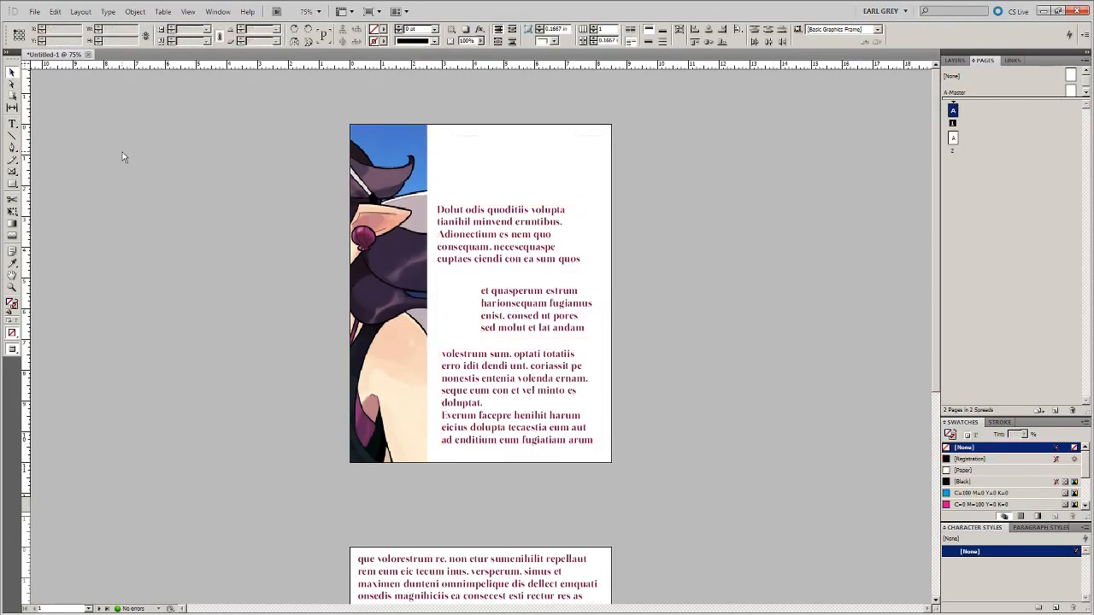
# Zoom in on the image strip and text on page 1 to examine their display quality, with frame edges and bleed shown.
pyautogui.hotkey('ctrl', '1')
pyautogui.hotkey('ctrl', '=')
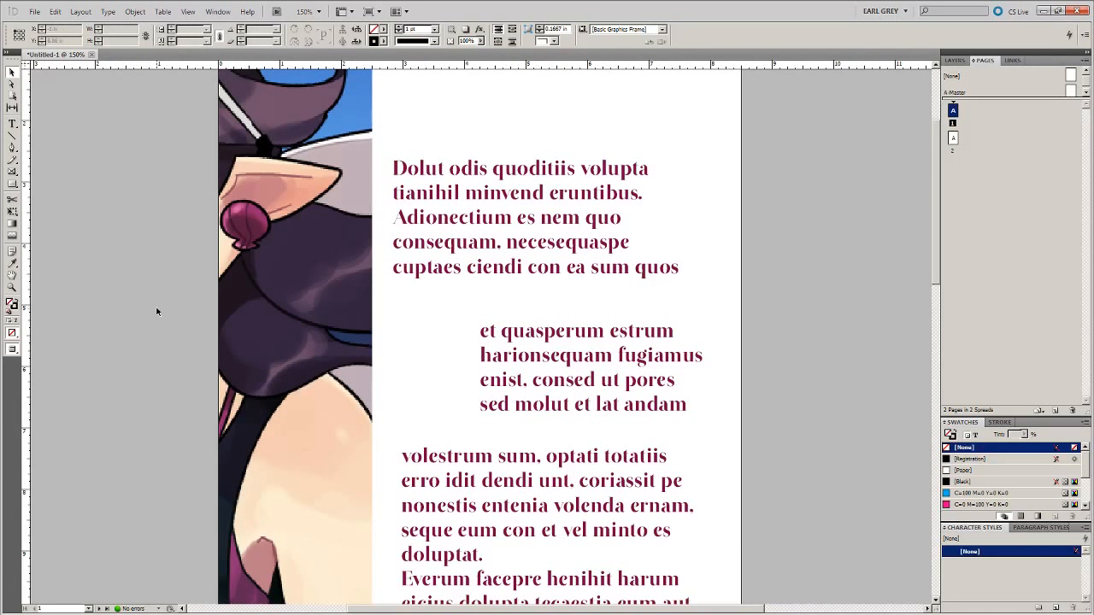
pyautogui.hotkey('ctrl', '=')
pyautogui.hotkey('ctrl', '=')
pyautogui.moveTo(176, 293); pyautogui.dragTo(389, 287)
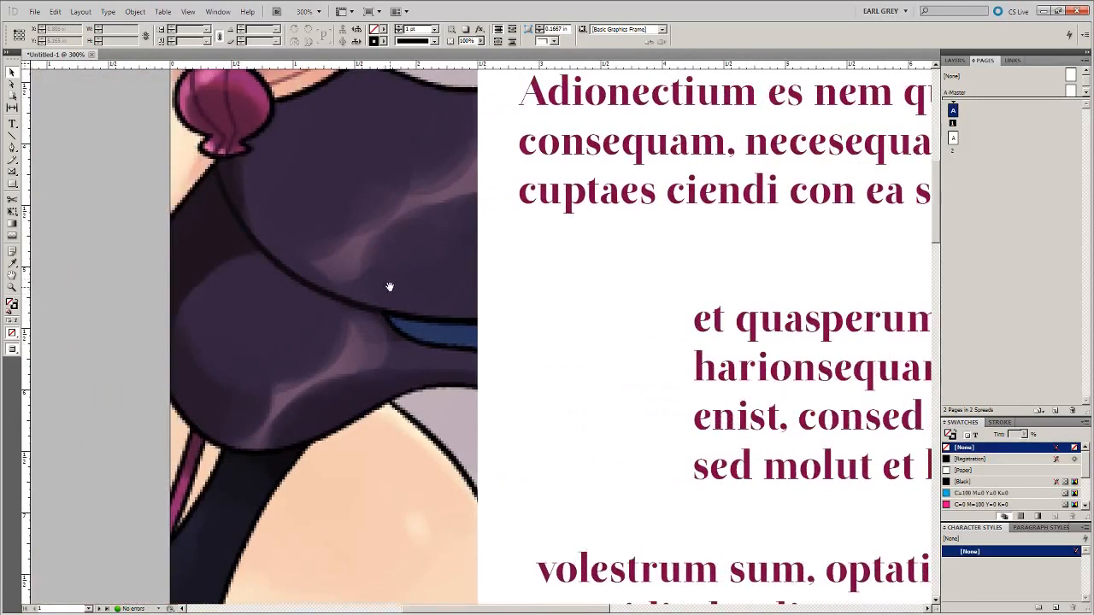
pyautogui.press('w')
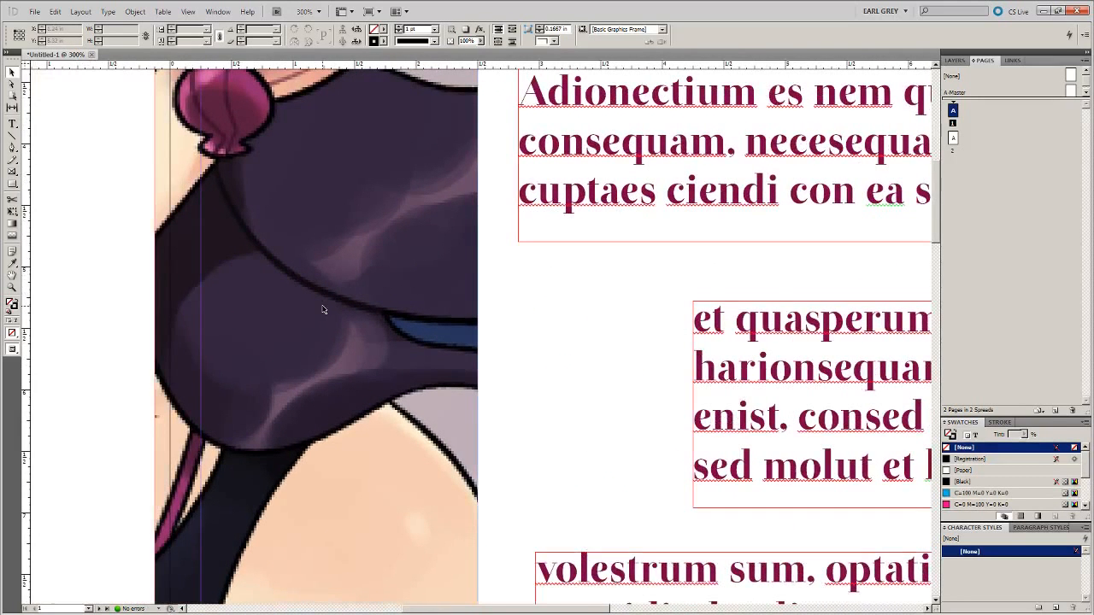
pyautogui.rightClick(63, 313)
pyautogui.click(75, 248)
pyautogui.hotkey('ctrl', '-')
pyautogui.hotkey('ctrl', '-')
pyautogui.moveTo(291, 262); pyautogui.dragTo(220, 309)
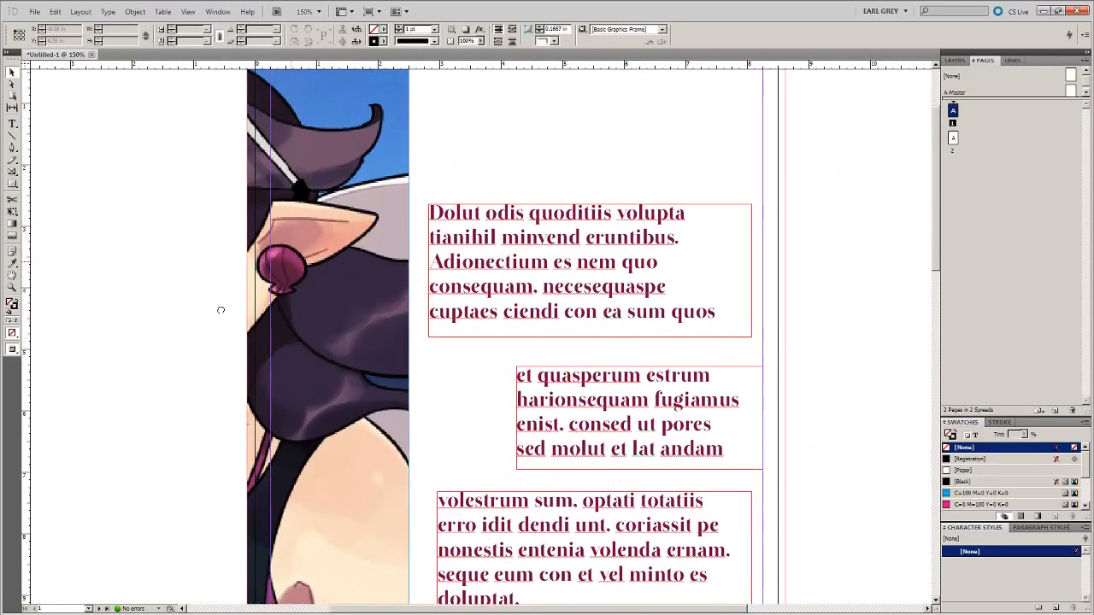
# Set the display performance to High Quality Display and look over both pages in preview mode.
pyautogui.rightClick(845, 162)
pyautogui.moveTo(873, 266)
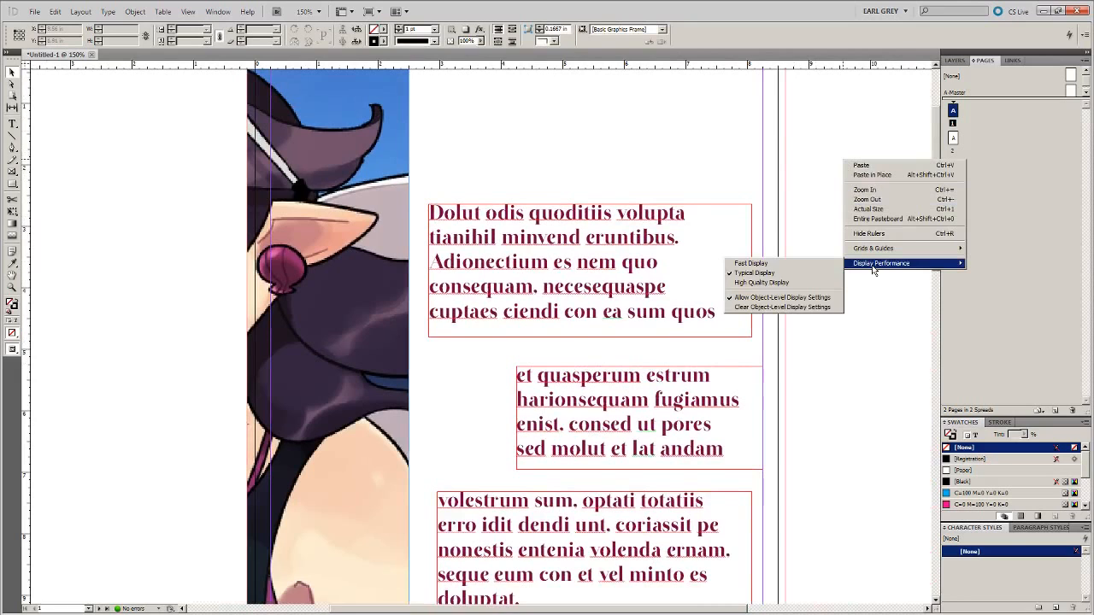
pyautogui.click(778, 283)
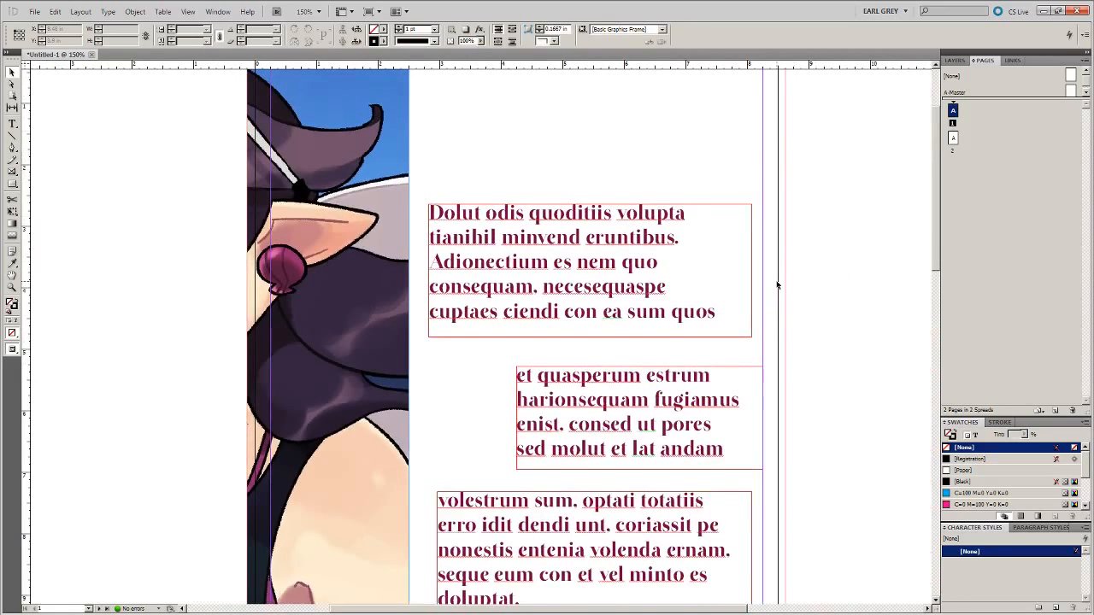
pyautogui.scroll(-10, 778, 285)
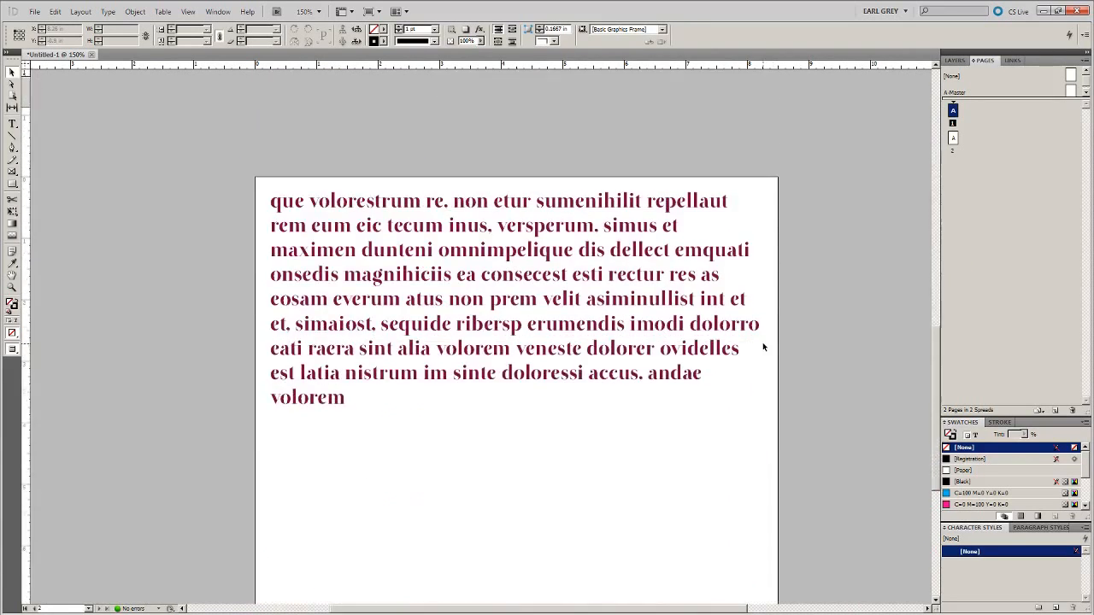
pyautogui.scroll(10, 764, 347)
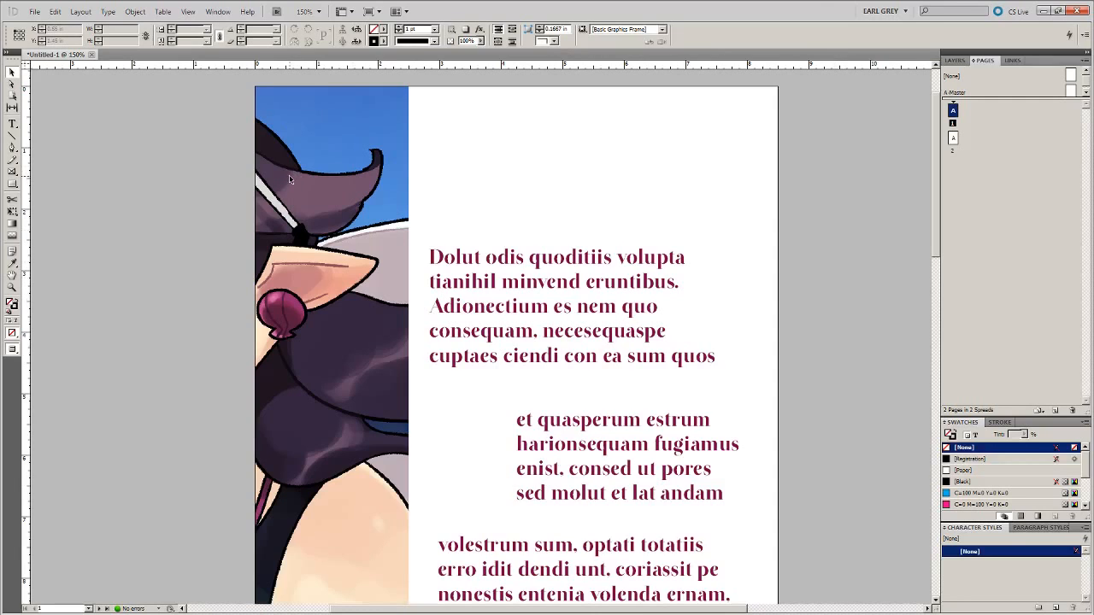
# Start exporting the document to the Desktop as Untitled-1 in Adobe PDF (Print) format.
pyautogui.click(35, 12)
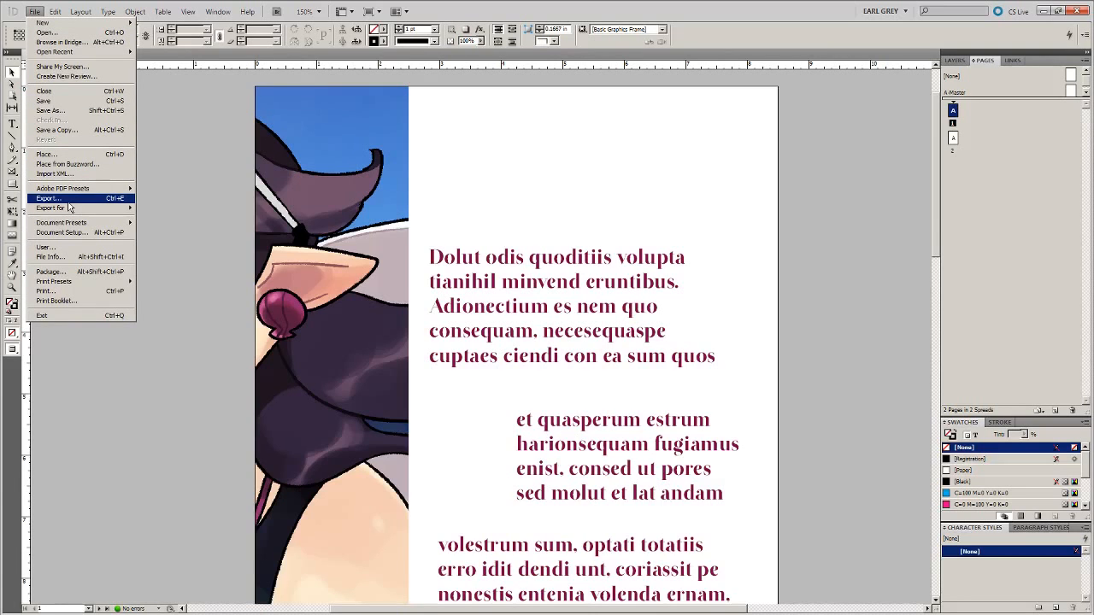
pyautogui.click(67, 199)
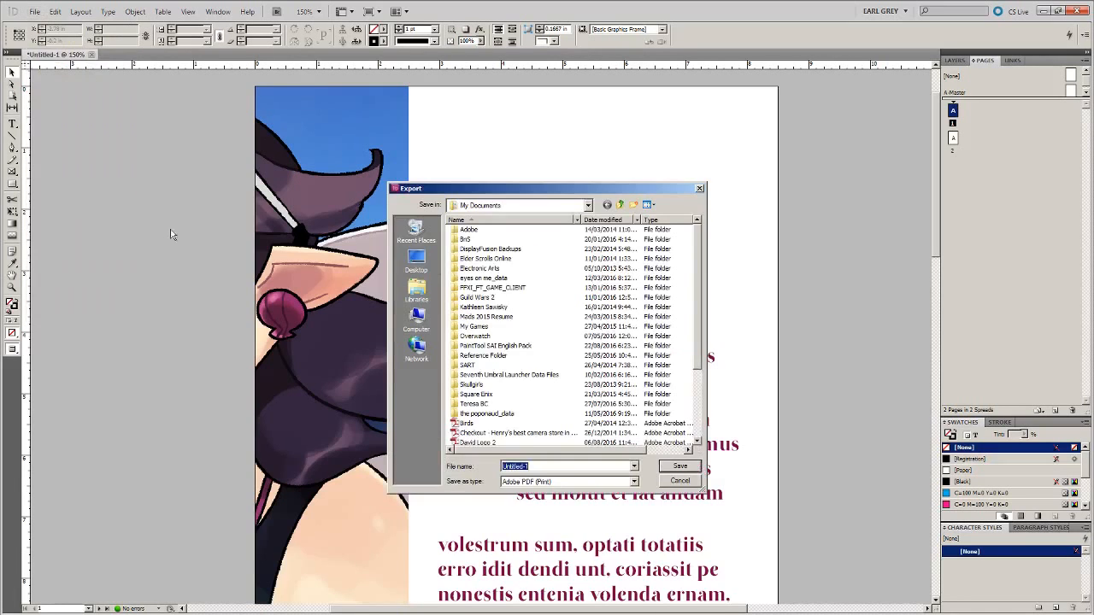
pyautogui.click(417, 261)
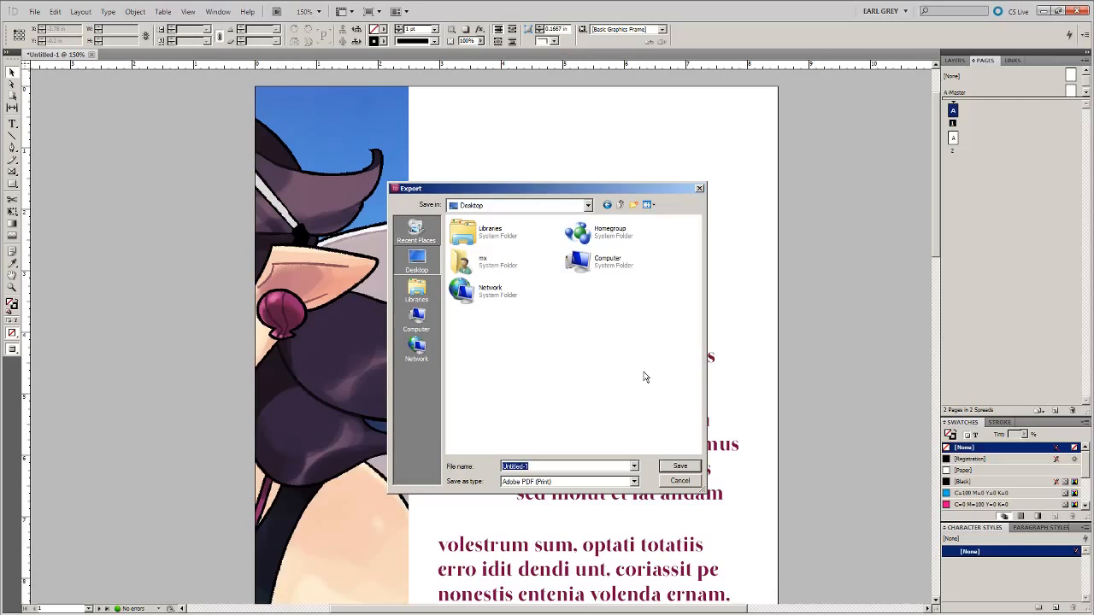
pyautogui.click(679, 467)
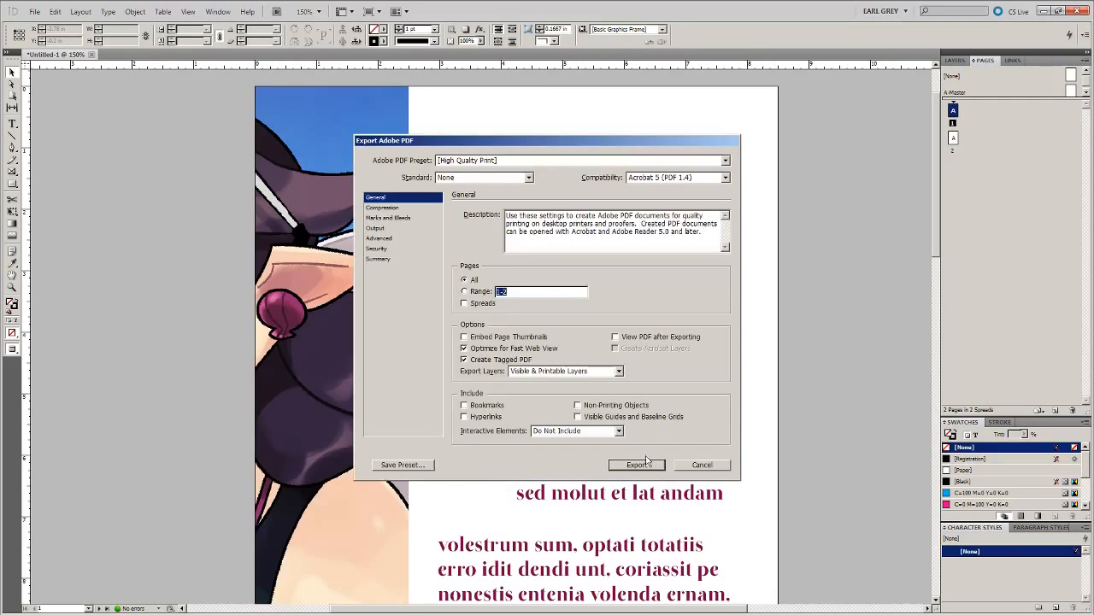
# Choose the High Quality Print preset for the PDF, with crop marks and the document bleed settings enabled.
pyautogui.click(513, 161)
pyautogui.click(506, 172)
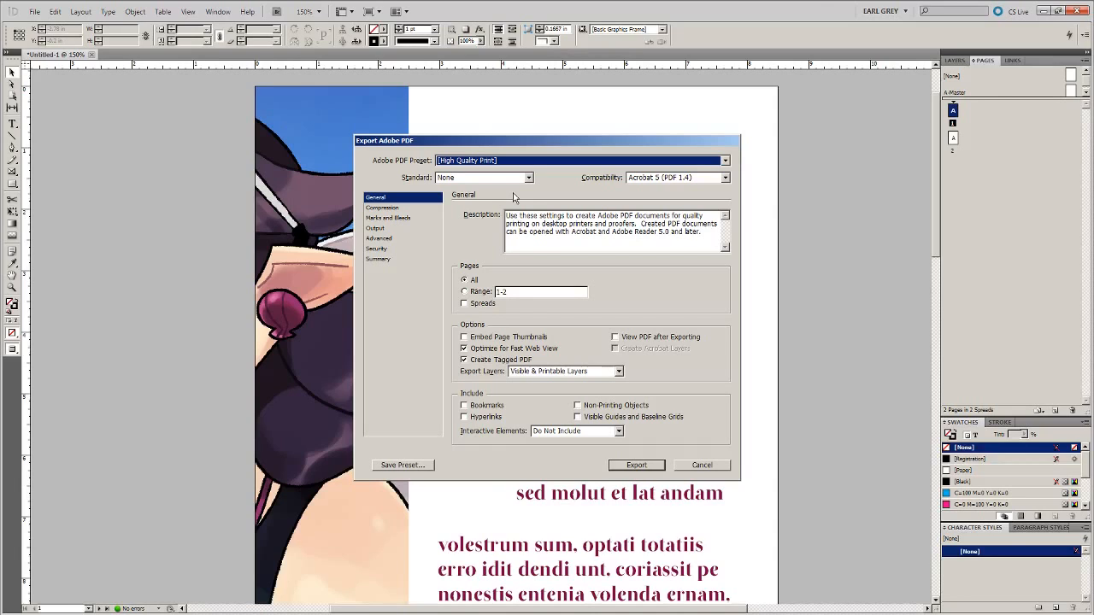
pyautogui.click(389, 220)
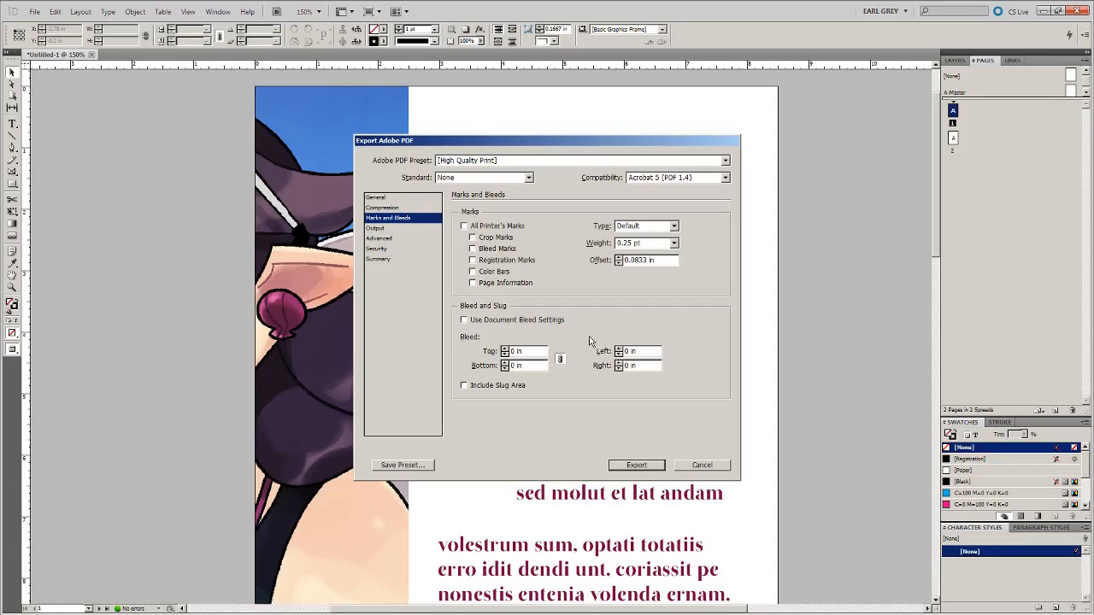
pyautogui.click(508, 323)
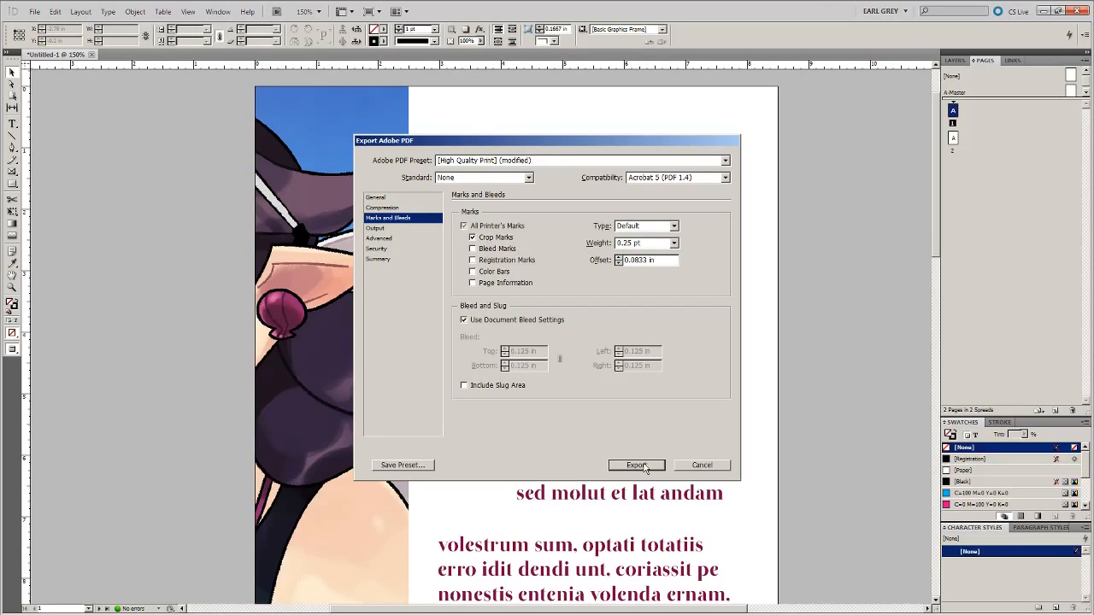
# Apply the Crop-Bleed-CConvert preset and export all pages of the document to PDF.
pyautogui.click(547, 163)
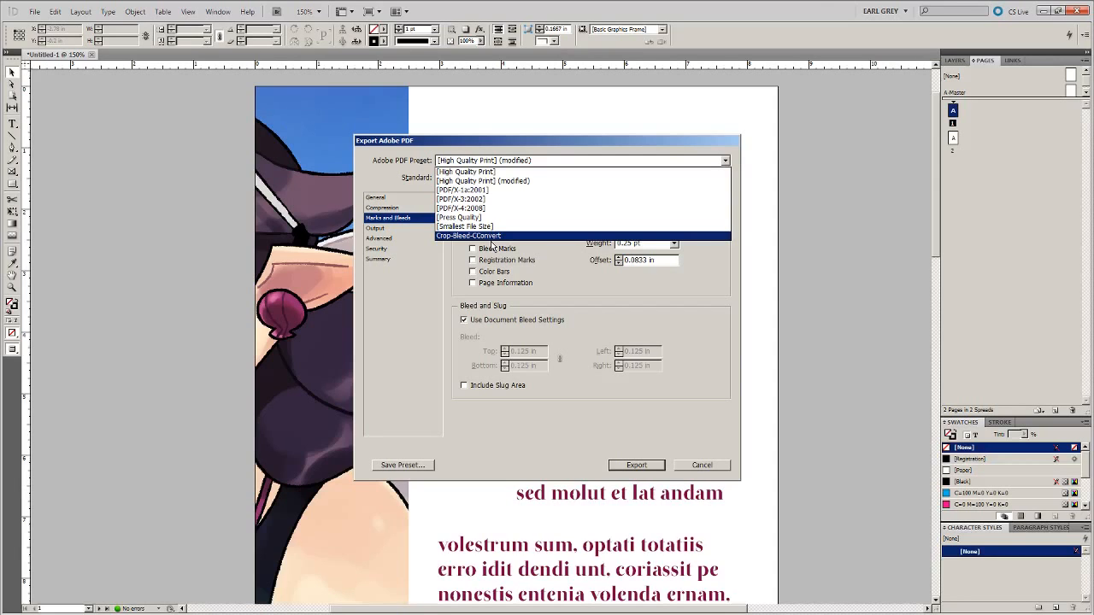
pyautogui.click(490, 237)
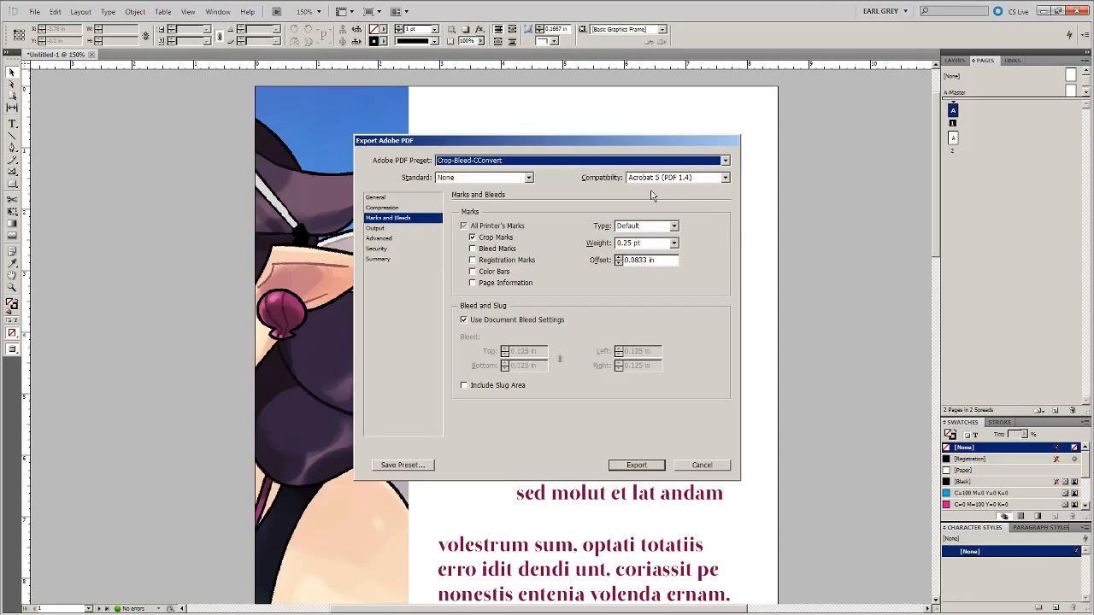
pyautogui.click(398, 199)
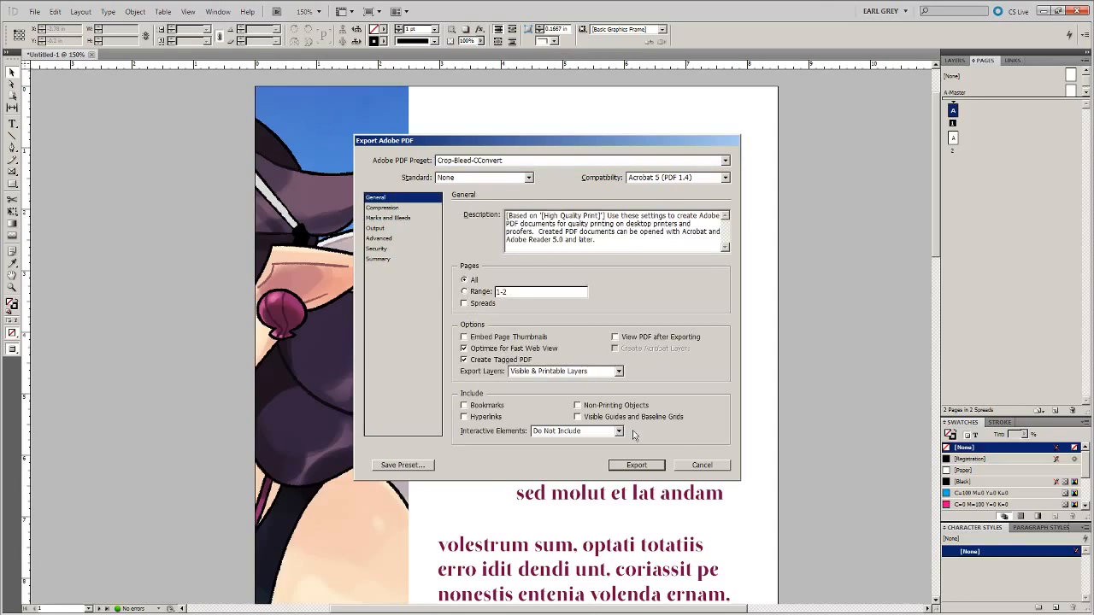
pyautogui.click(637, 466)
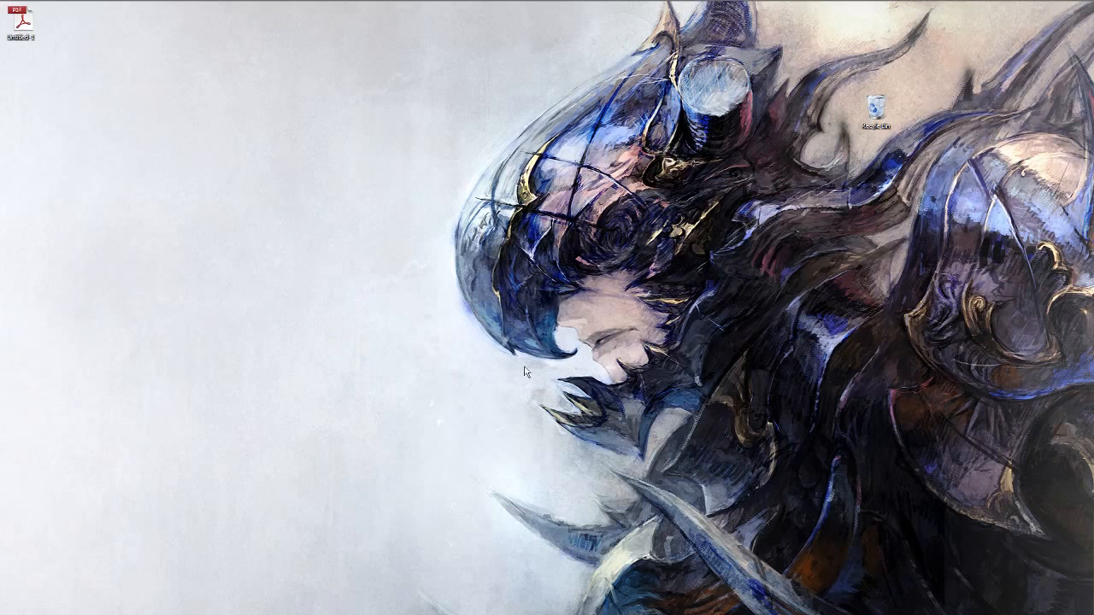
# Open the exported Untitled-1 PDF in Acrobat and examine the crop marks and bleed at the corner of page 1.
pyautogui.doubleClick(19, 27)
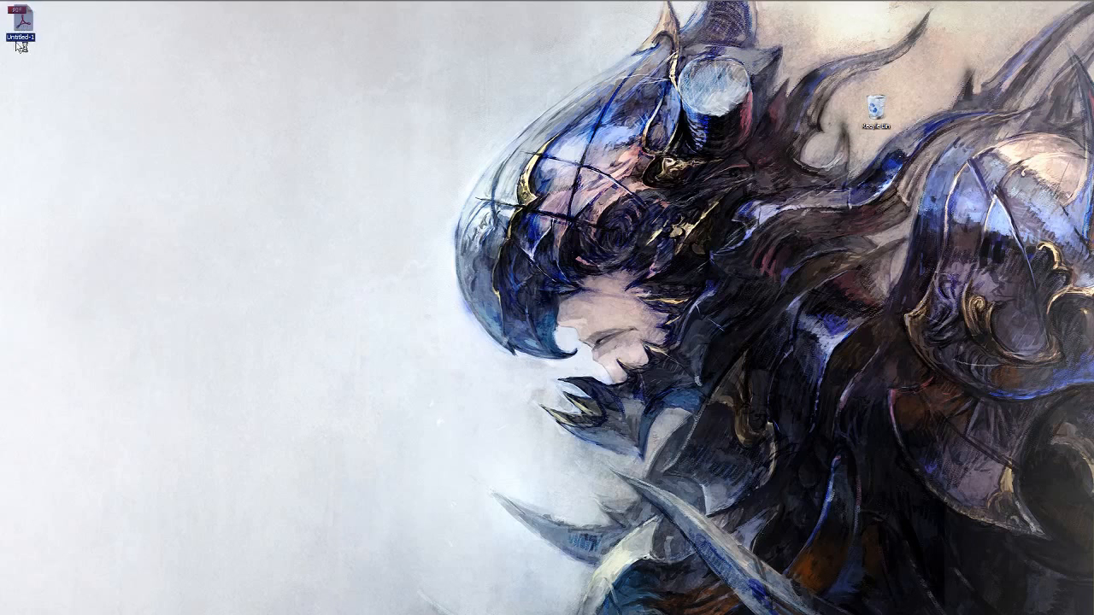
pyautogui.scroll(-1, 540, 359)
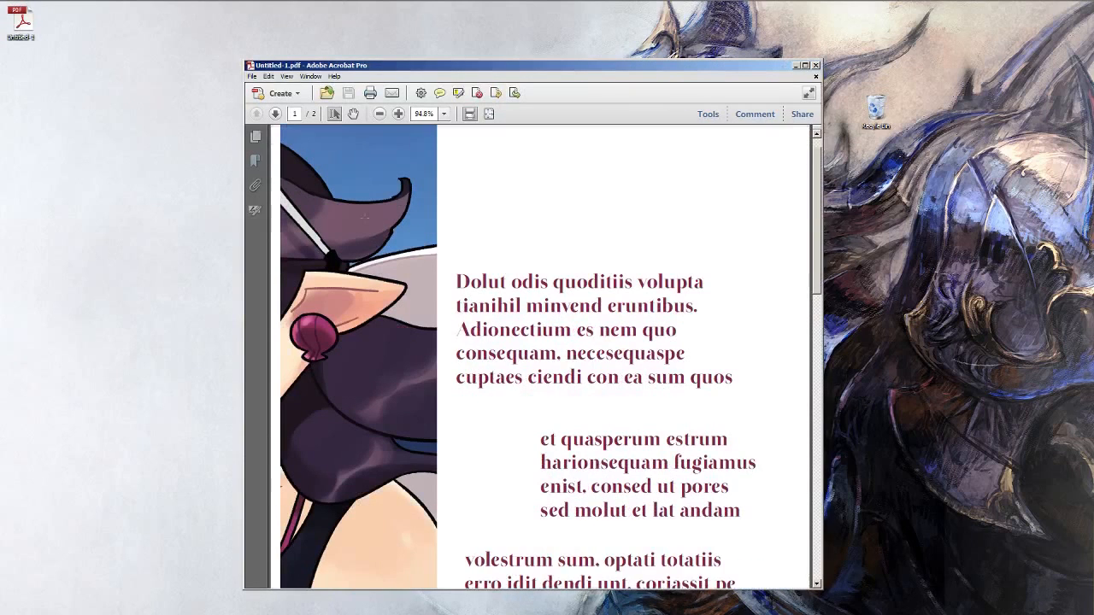
pyautogui.scroll(1, 540, 359)
pyautogui.moveTo(280, 136); pyautogui.dragTo(294, 156)
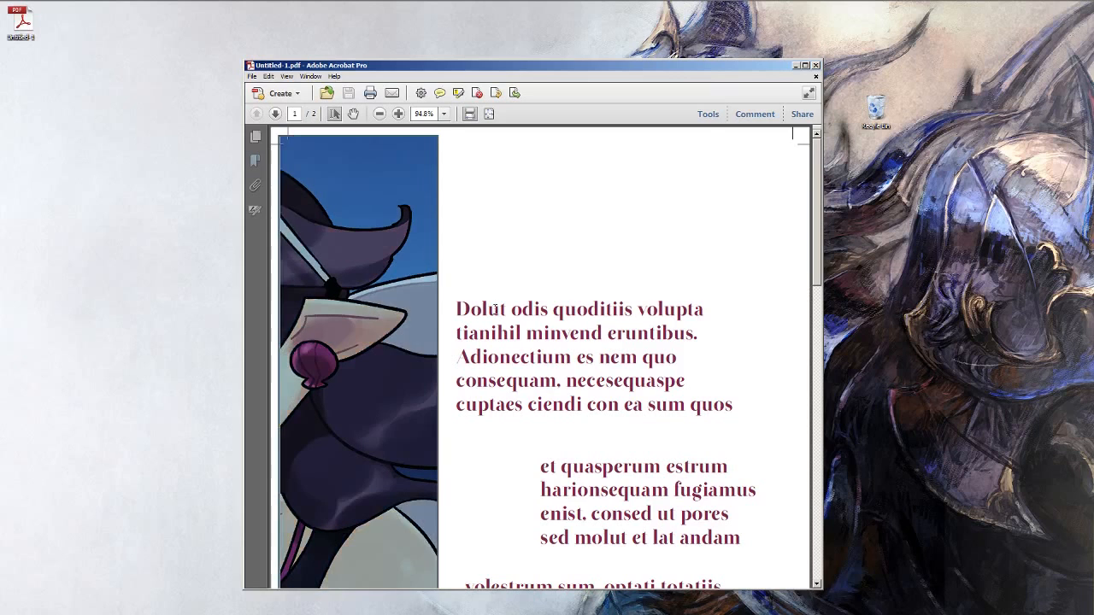
# Check on both pages of the PDF whether the text can still be selected as live text.
pyautogui.moveTo(456, 306); pyautogui.dragTo(648, 371)
pyautogui.scroll(-3, 637, 416)
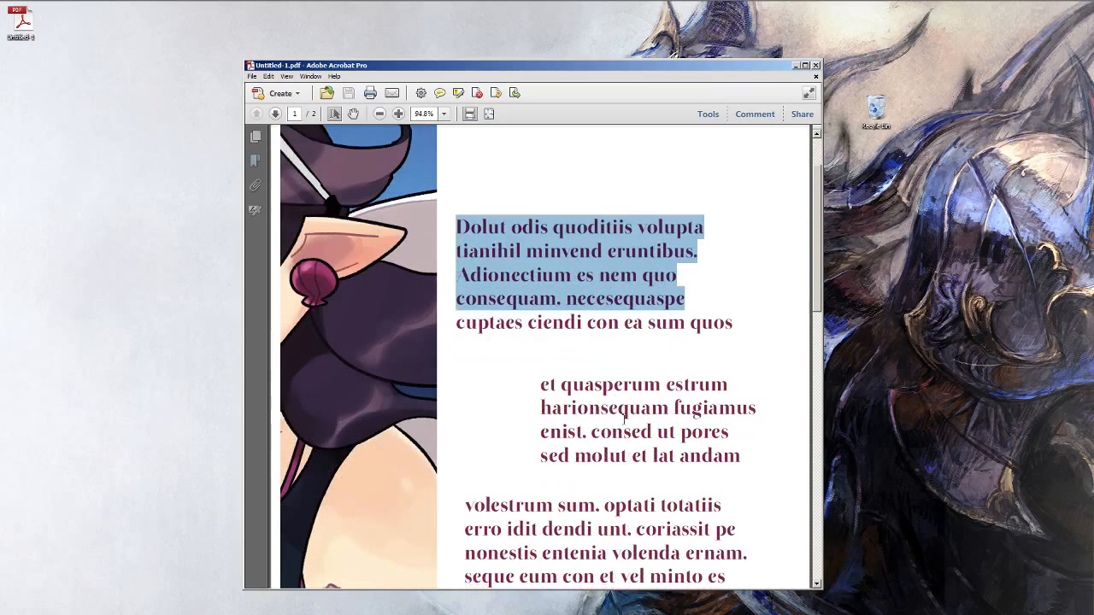
pyautogui.moveTo(561, 385); pyautogui.dragTo(637, 553)
pyautogui.scroll(-5, 638, 551)
pyautogui.moveTo(304, 387); pyautogui.dragTo(588, 412)
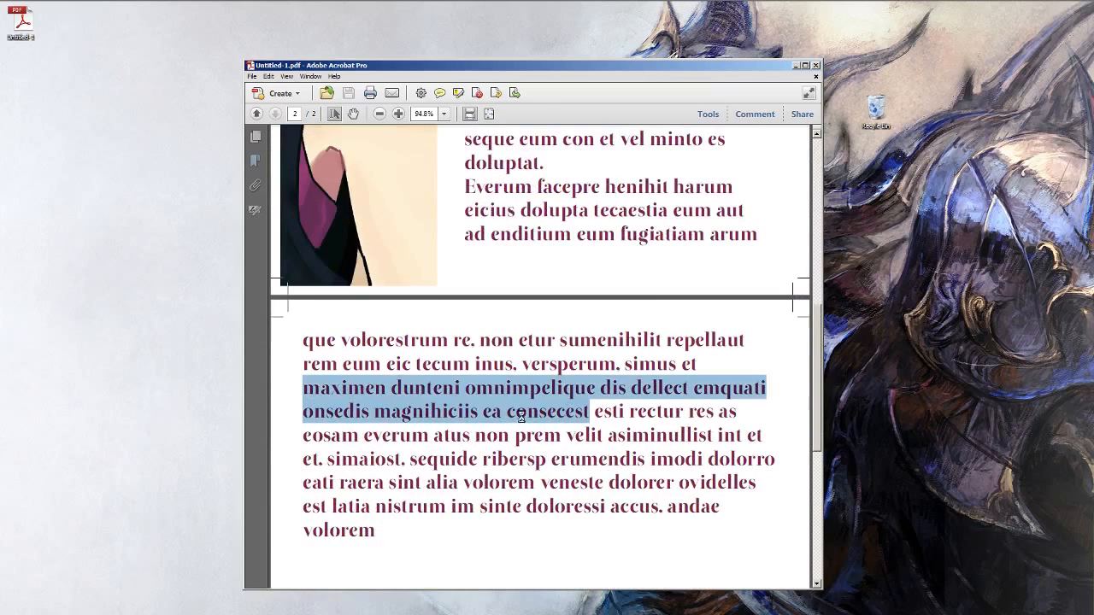
pyautogui.click(607, 283)
pyautogui.scroll(10, 654, 280)
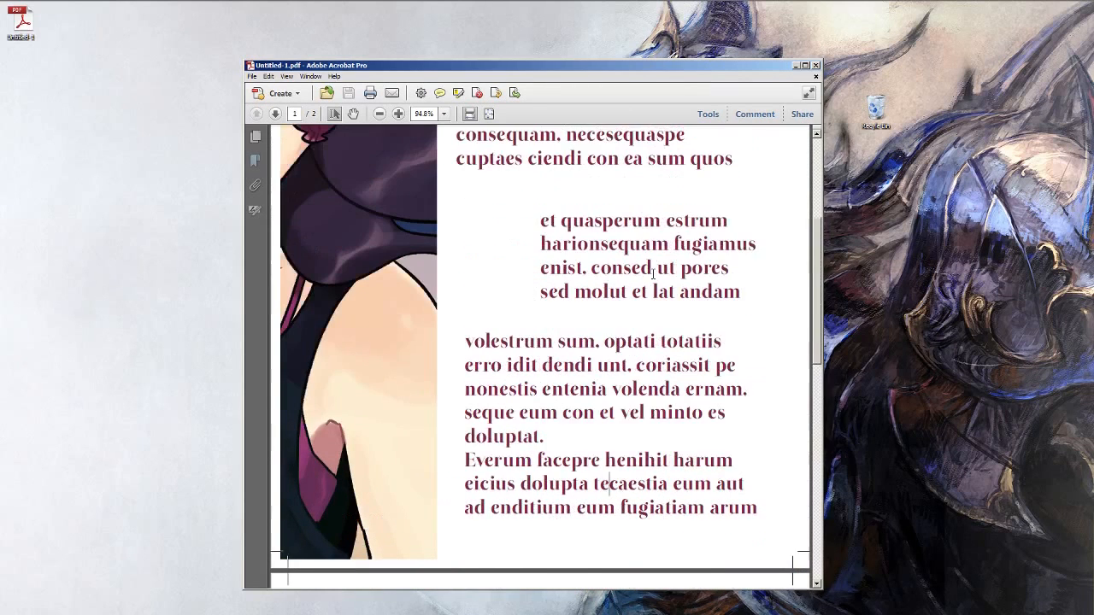
pyautogui.scroll(4, 553, 207)
pyautogui.moveTo(553, 207); pyautogui.dragTo(672, 405)
pyautogui.click(487, 200)
pyautogui.moveTo(486, 201); pyautogui.dragTo(647, 525)
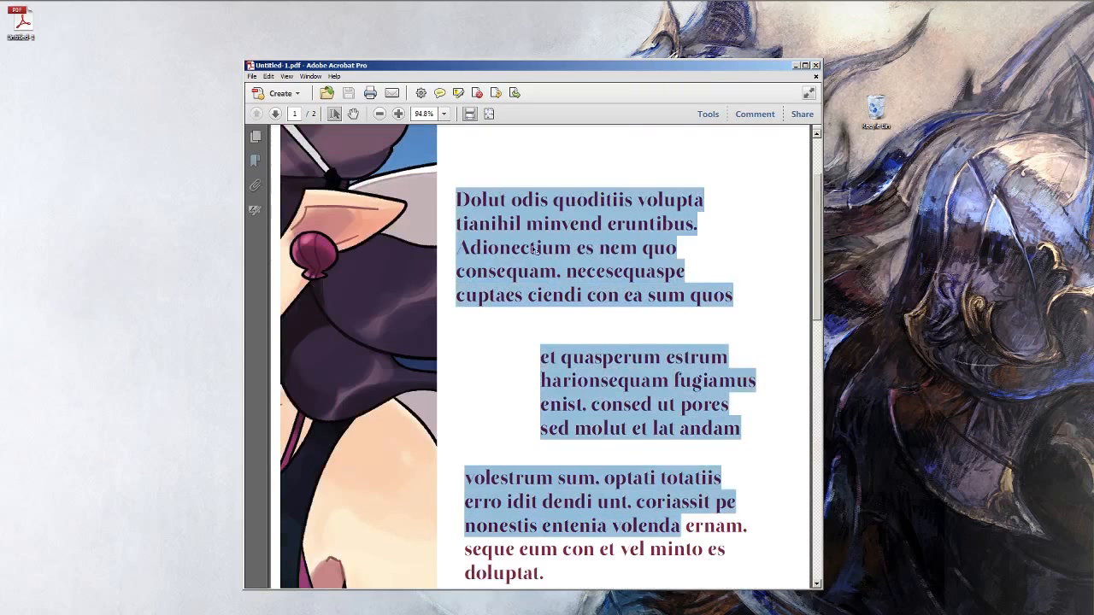
pyautogui.click(532, 229)
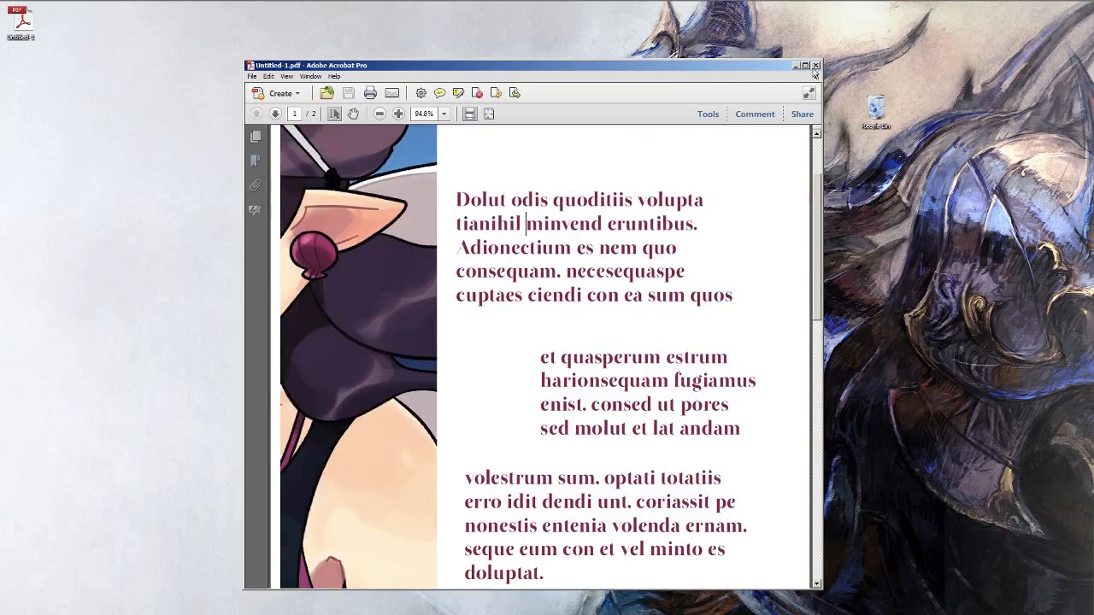
# Close the PDF, move the Untitled-1 file from the desktop to the Recycle Bin, and switch back to InDesign.
pyautogui.click(815, 66)
pyautogui.click(33, 36)
pyautogui.press('Delete')
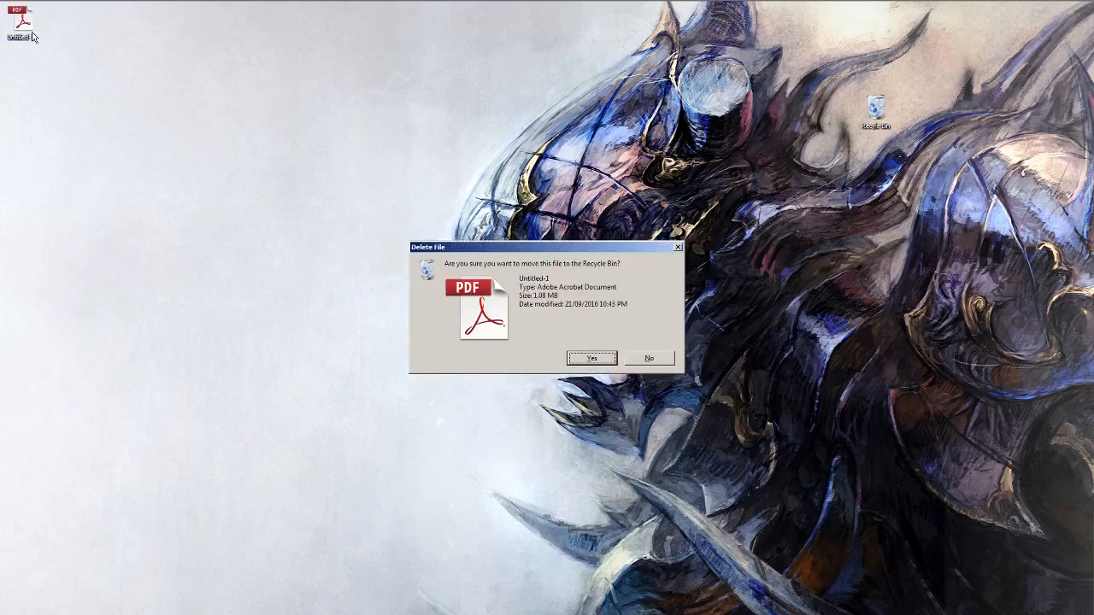
pyautogui.press('Return')
pyautogui.hotkey('alt', 'Tab')
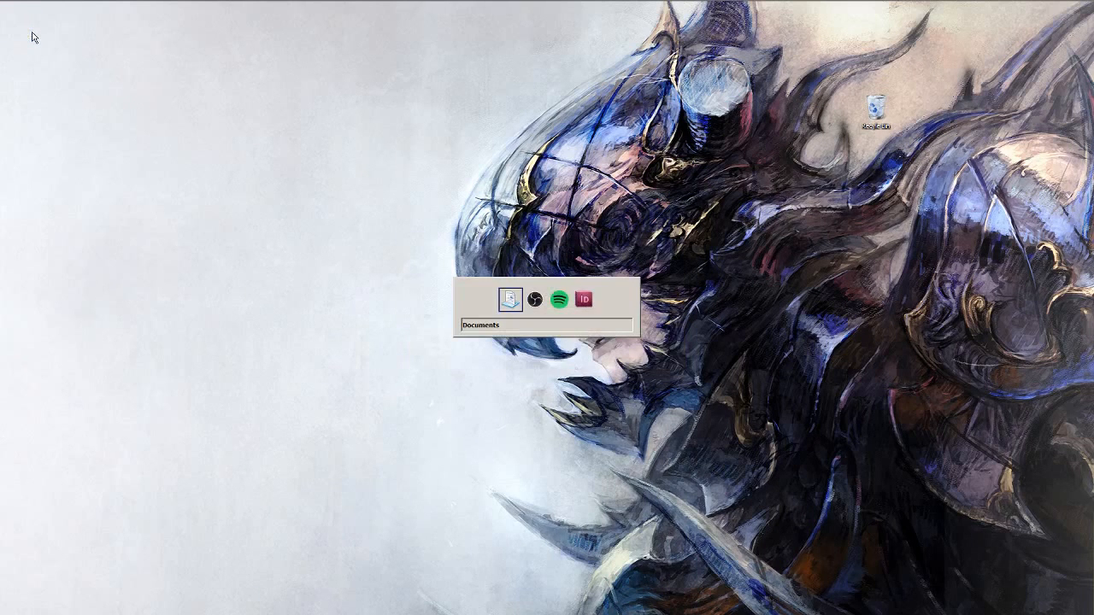
pyautogui.hotkey('alt', 'Tab')
pyautogui.hotkey('alt', 'Tab')
pyautogui.hotkey('alt', 'Tab')
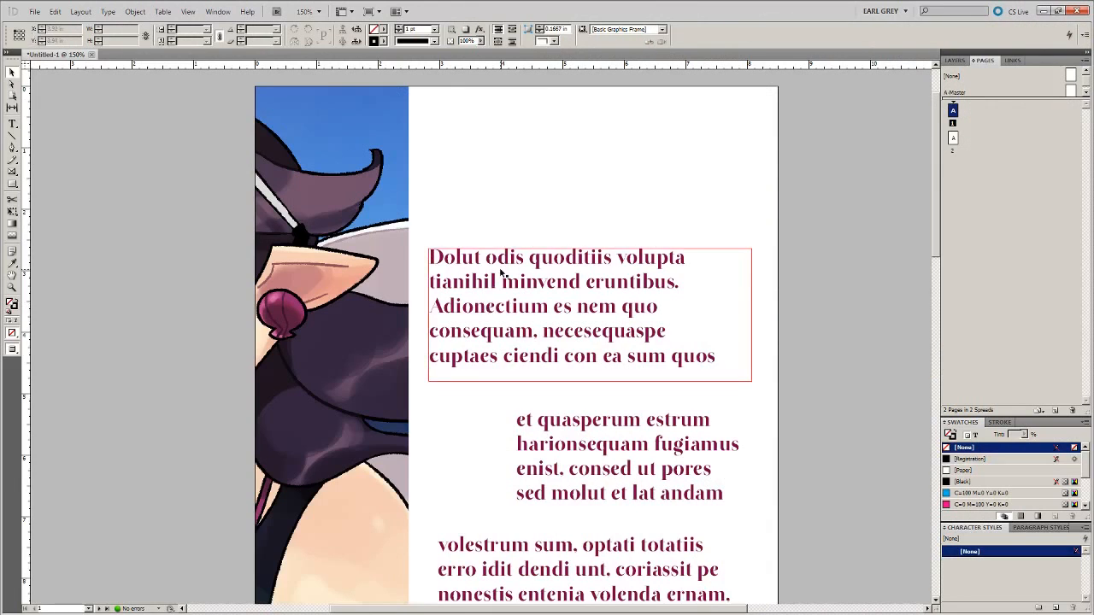
# Try to convert the first text frame on page 1 to outlines, with the page shown at 100%.
pyautogui.click(501, 272)
pyautogui.hotkey('ctrl', '1')
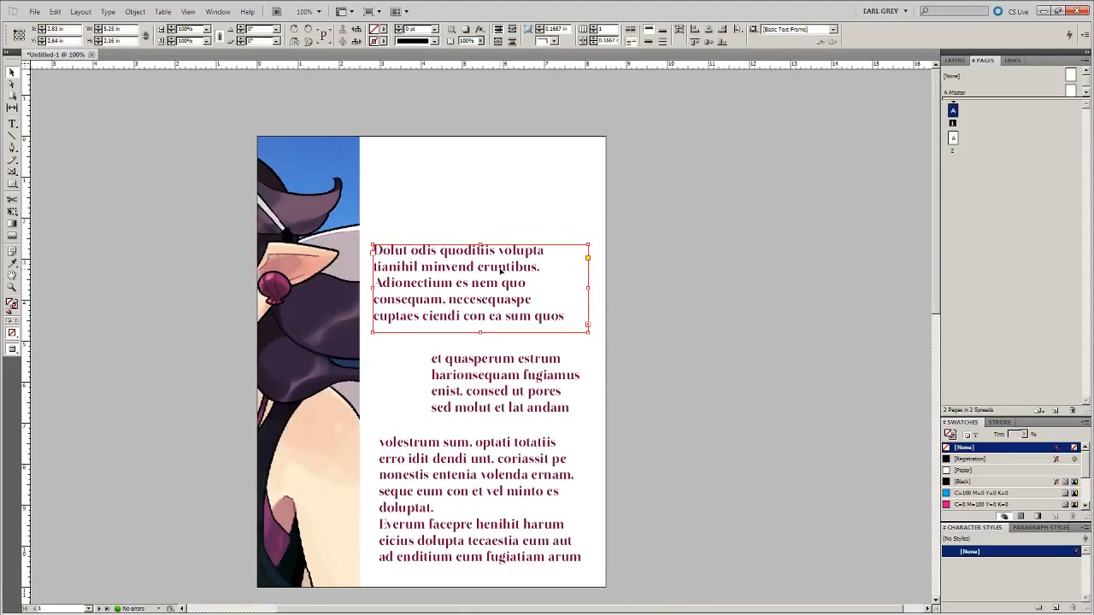
pyautogui.click(954, 61)
pyautogui.click(109, 12)
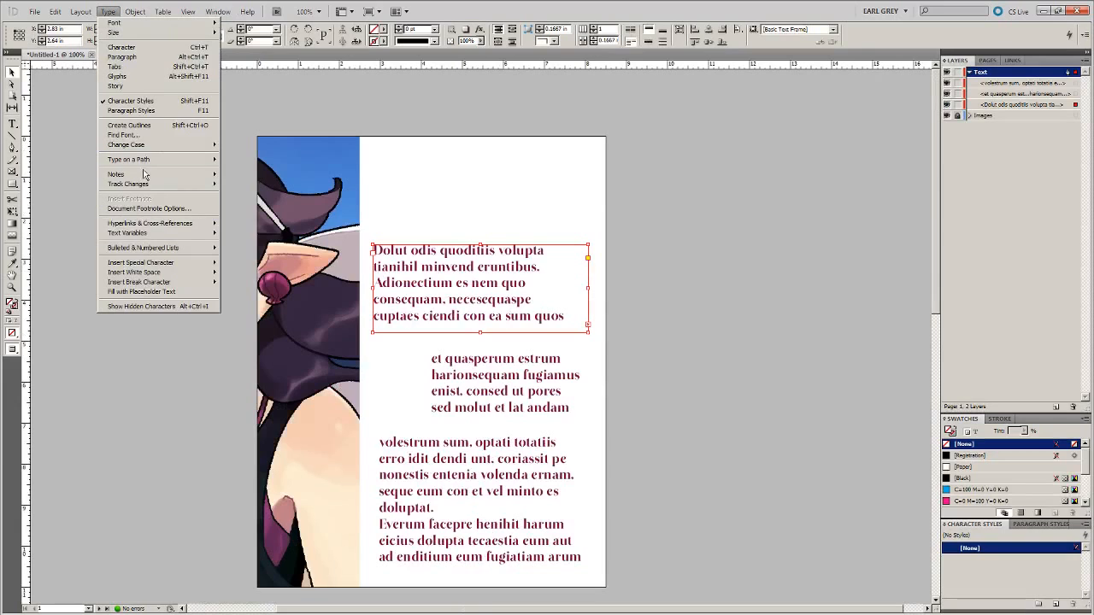
pyautogui.click(149, 126)
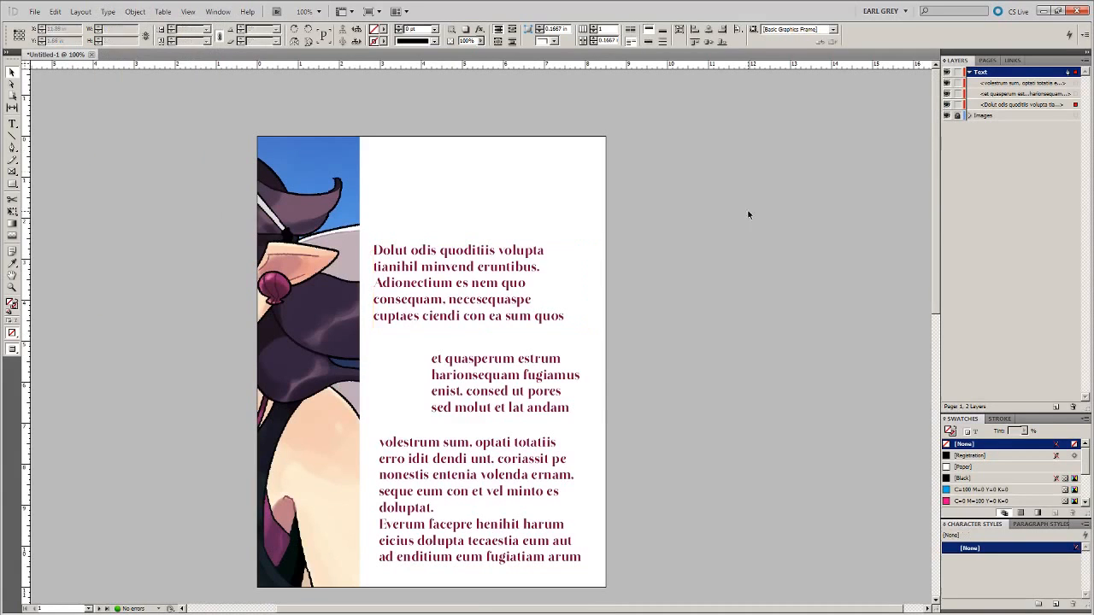
# Duplicate the Text layer as Text copy and hide the original Text layer.
pyautogui.click(968, 75)
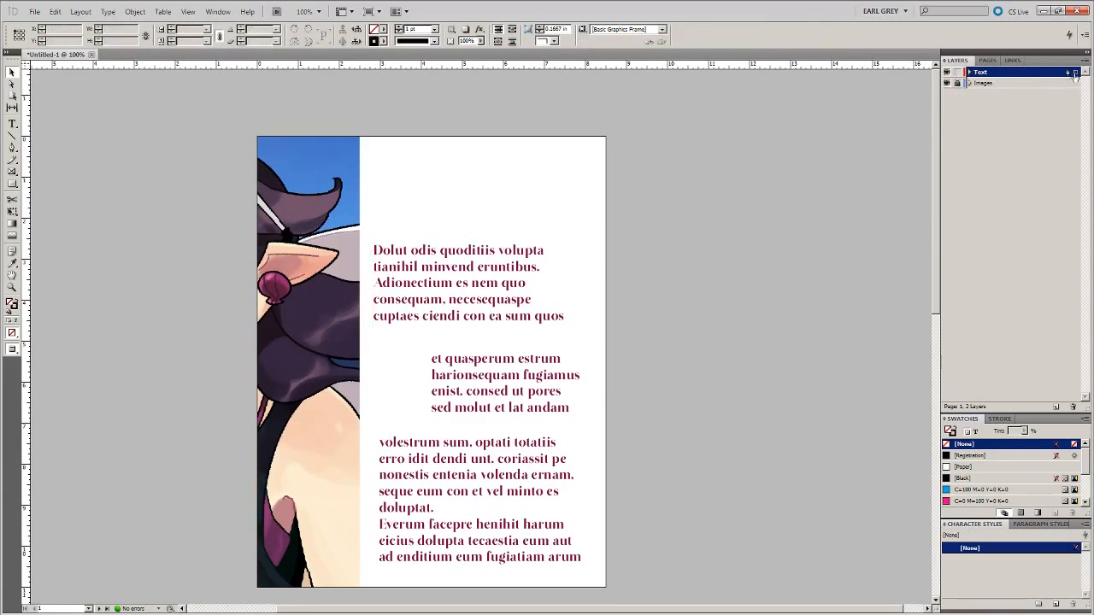
pyautogui.click(1075, 72)
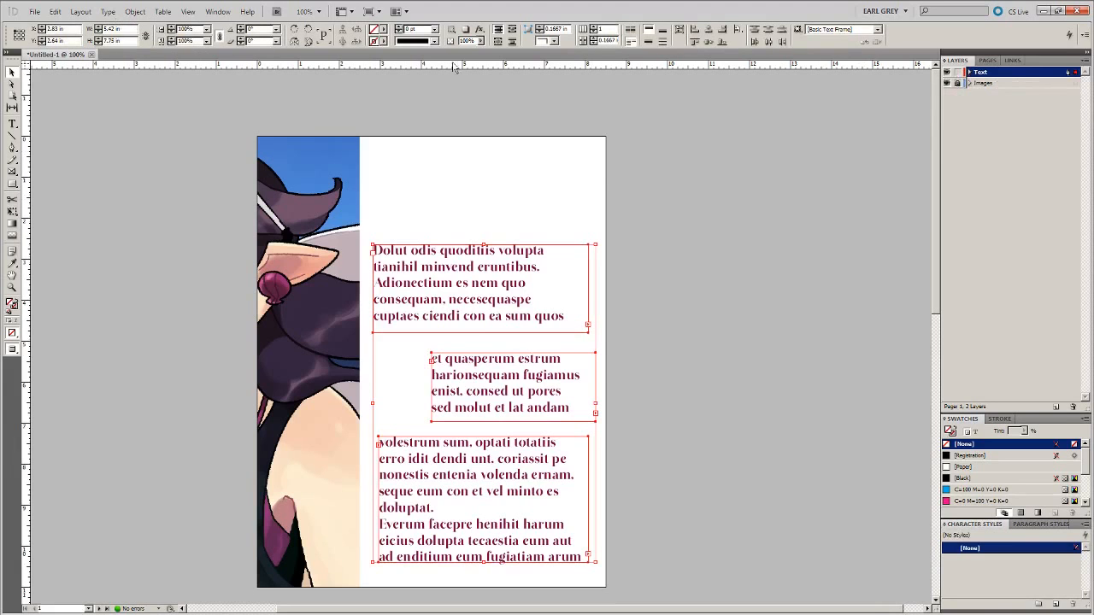
pyautogui.click(1087, 65)
pyautogui.click(1030, 77)
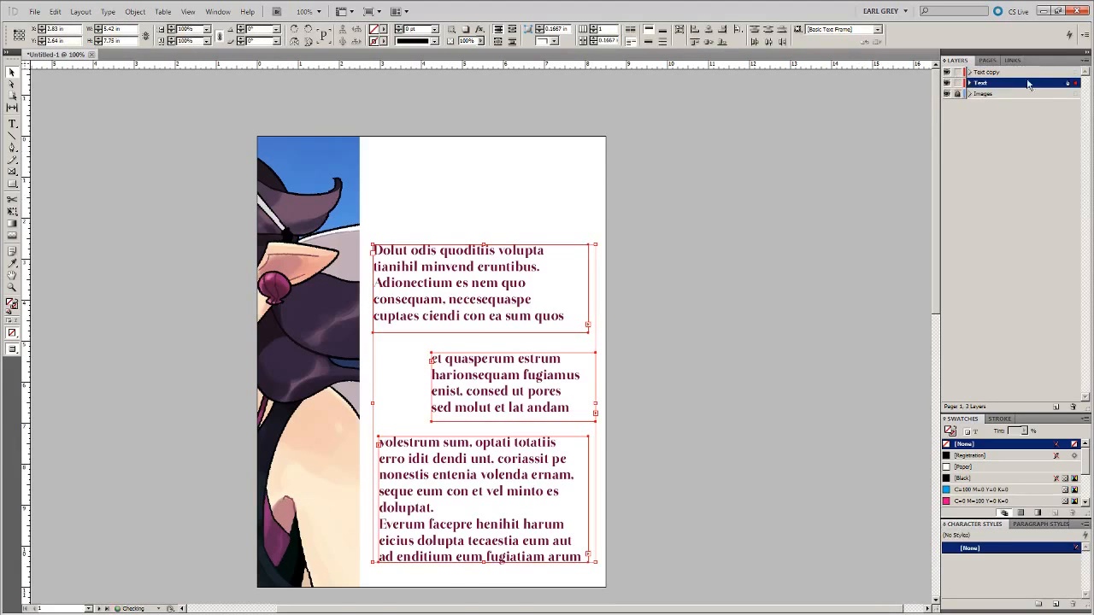
pyautogui.click(678, 246)
pyautogui.scroll(-3, 667, 238)
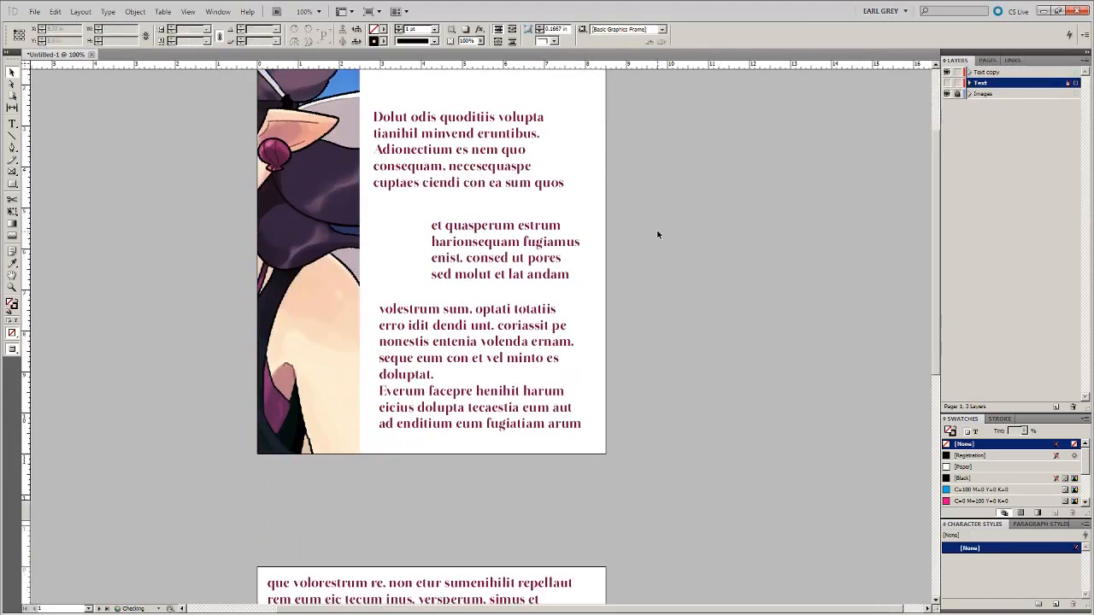
pyautogui.scroll(3, 781, 171)
# Select all the page 1 text frames on the Text copy layer and convert them to outlines.
pyautogui.click(987, 72)
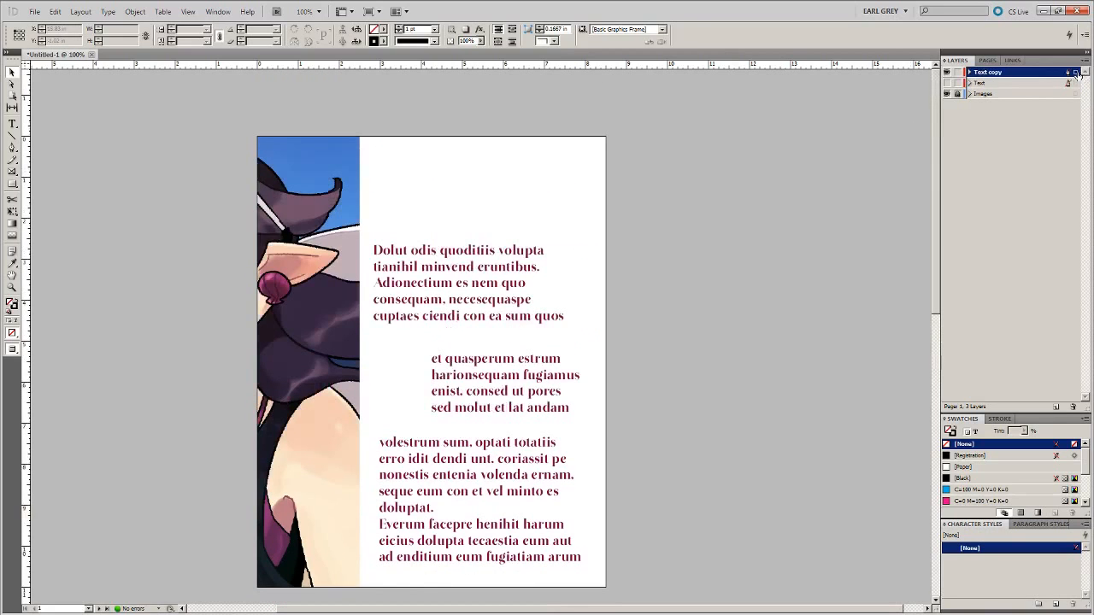
pyautogui.click(1074, 72)
pyautogui.click(108, 11)
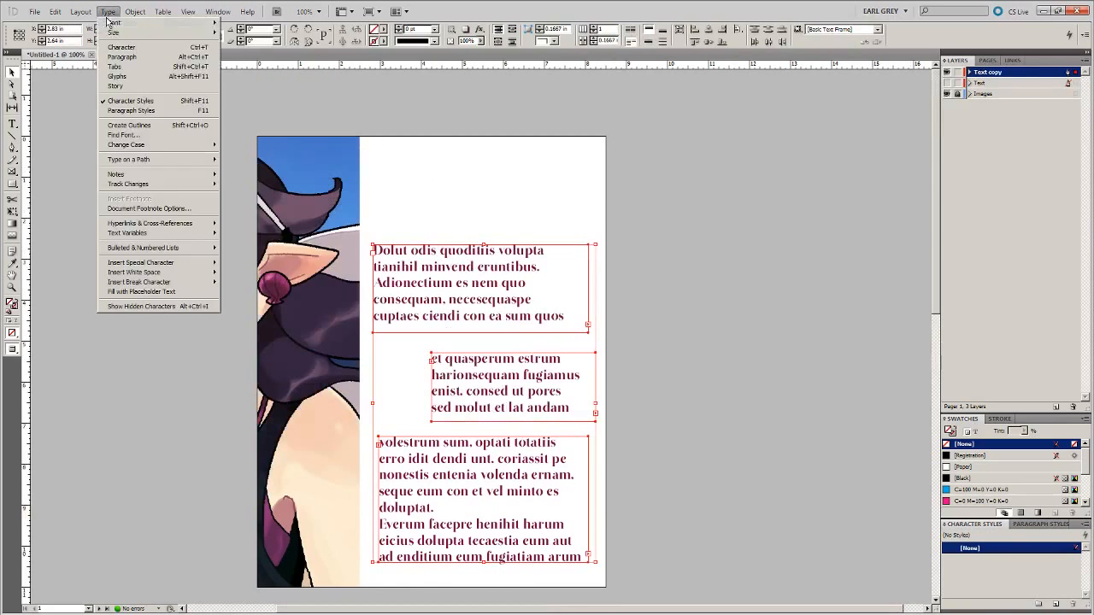
pyautogui.click(137, 130)
# Convert the page 2 text on the Text copy layer to outlines and turn off preview mode to check both pages.
pyautogui.scroll(-9, 706, 227)
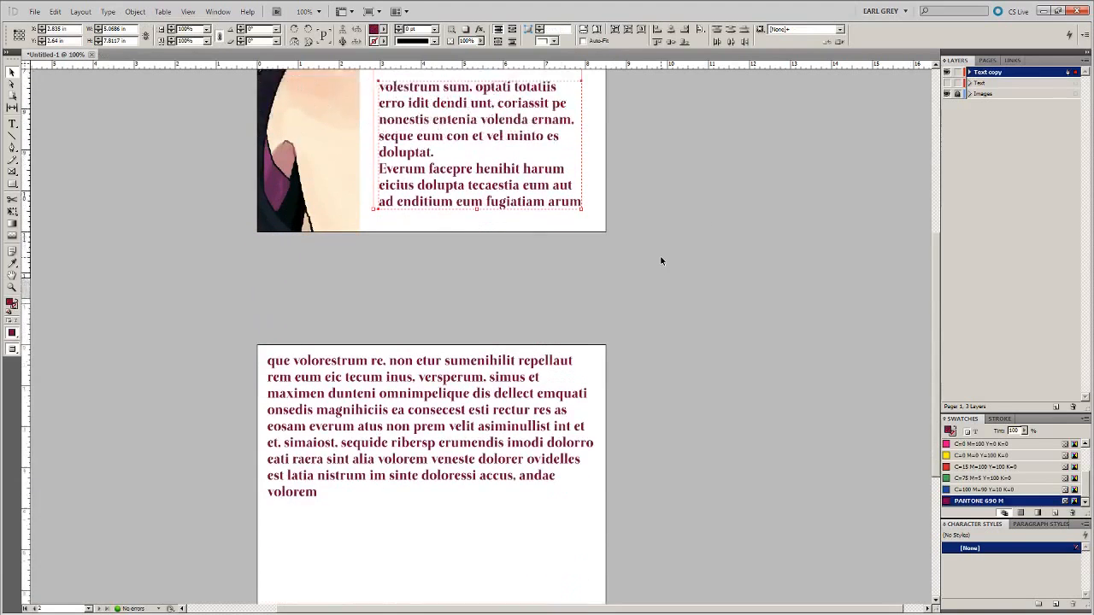
pyautogui.hotkey('ctrl', 'a')
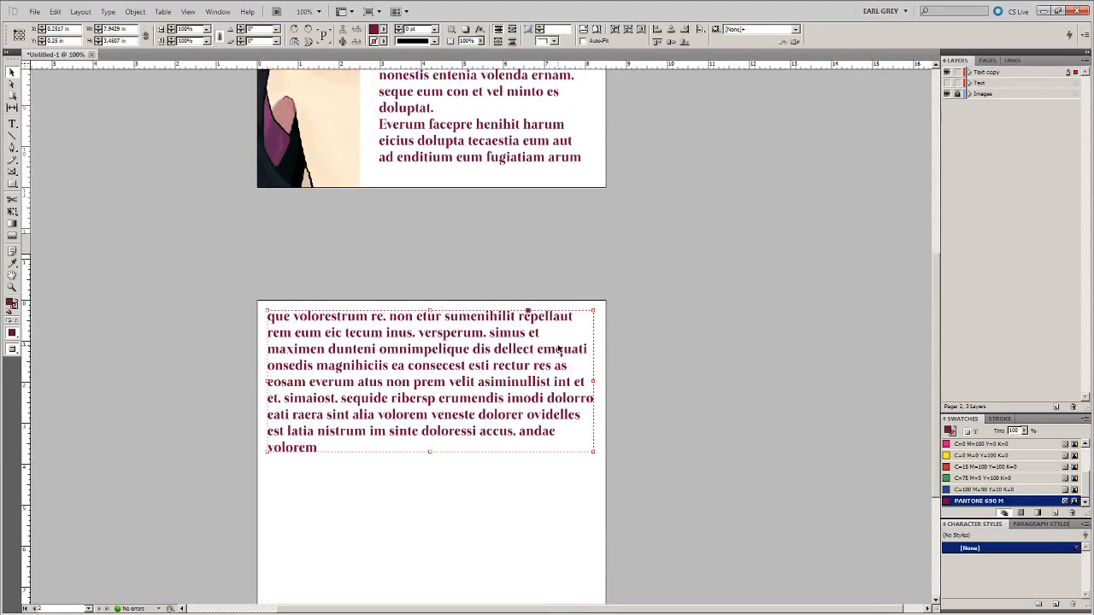
pyautogui.press('w')
pyautogui.click(678, 353)
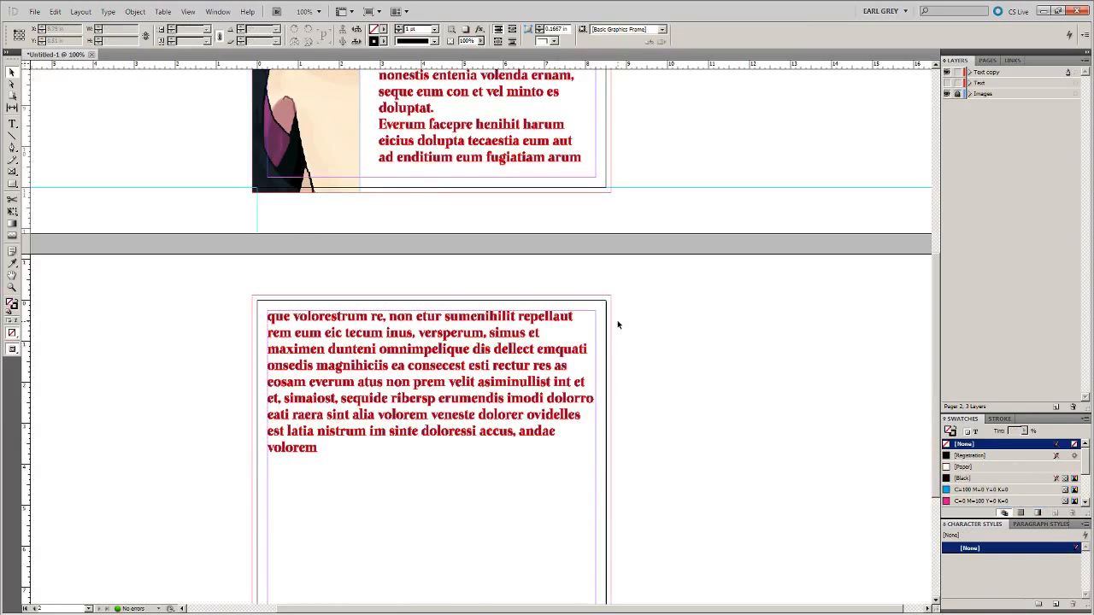
pyautogui.scroll(5, 618, 324)
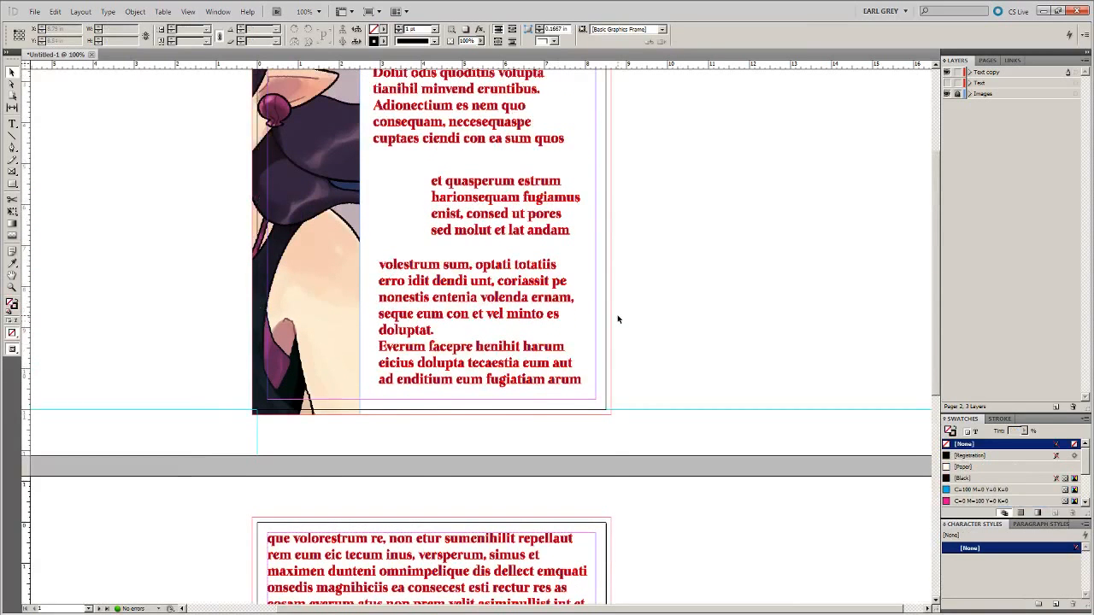
# Unlock the Images layer and look over page 1 with the outlined text.
pyautogui.scroll(2, 617, 324)
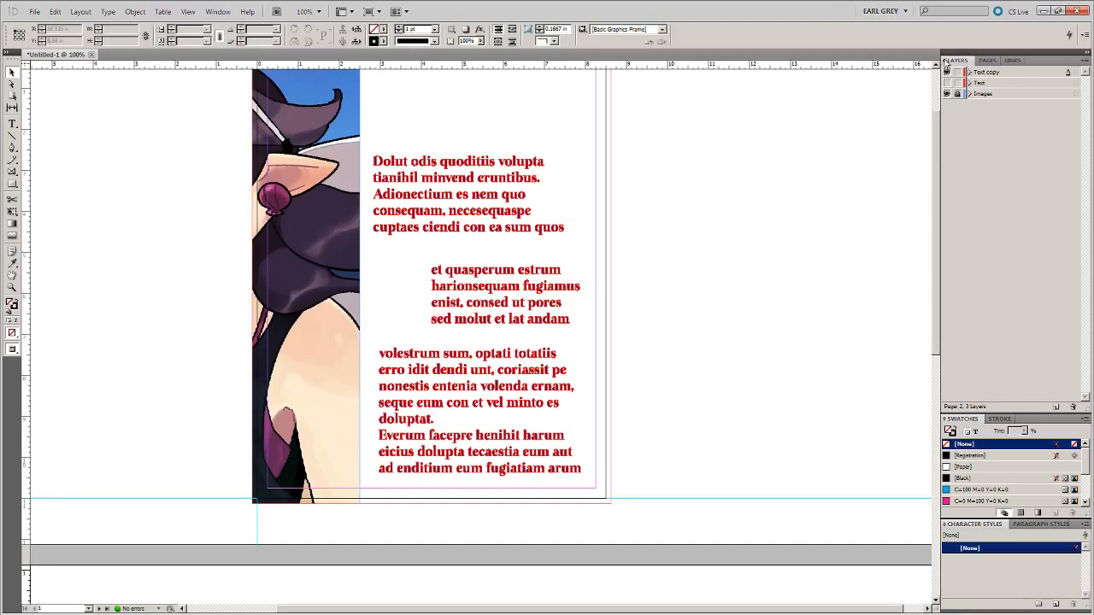
pyautogui.click(957, 95)
pyautogui.scroll(3, 770, 167)
pyautogui.scroll(-3, 713, 217)
# Export all pages as the PDF Untitled-1 using the Crop-Bleed-CConvert preset with visible and printable layers.
pyautogui.click(34, 11)
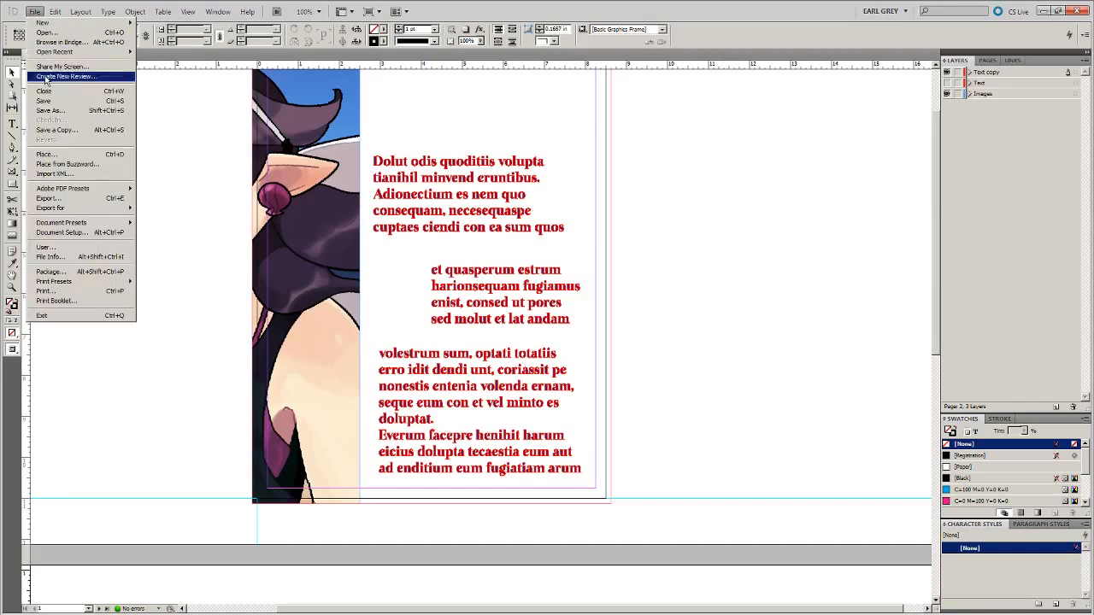
pyautogui.click(48, 198)
pyautogui.press('Return')
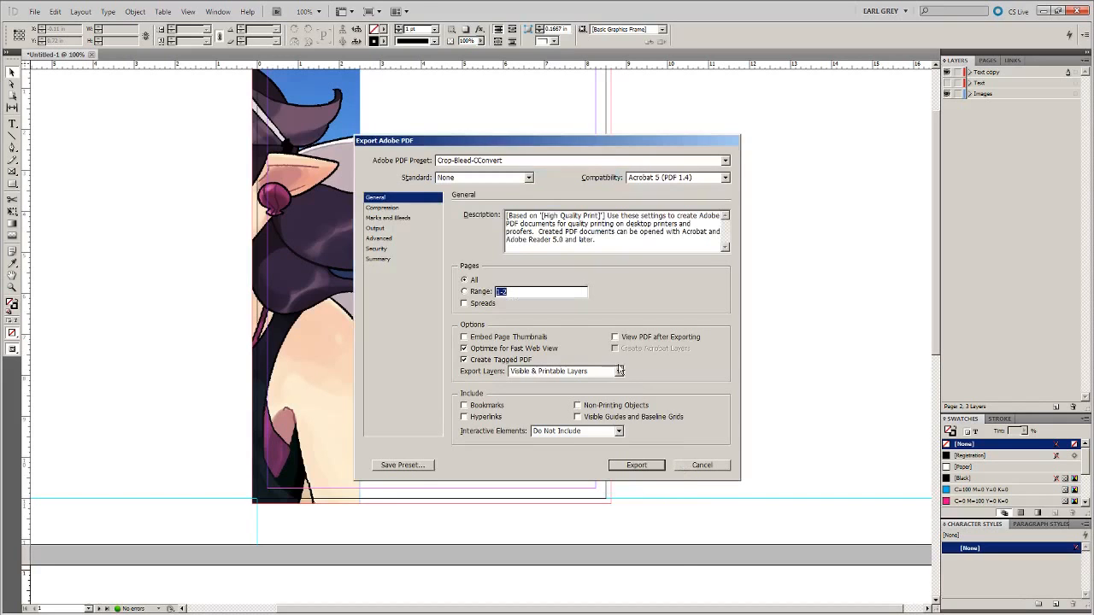
pyautogui.click(635, 465)
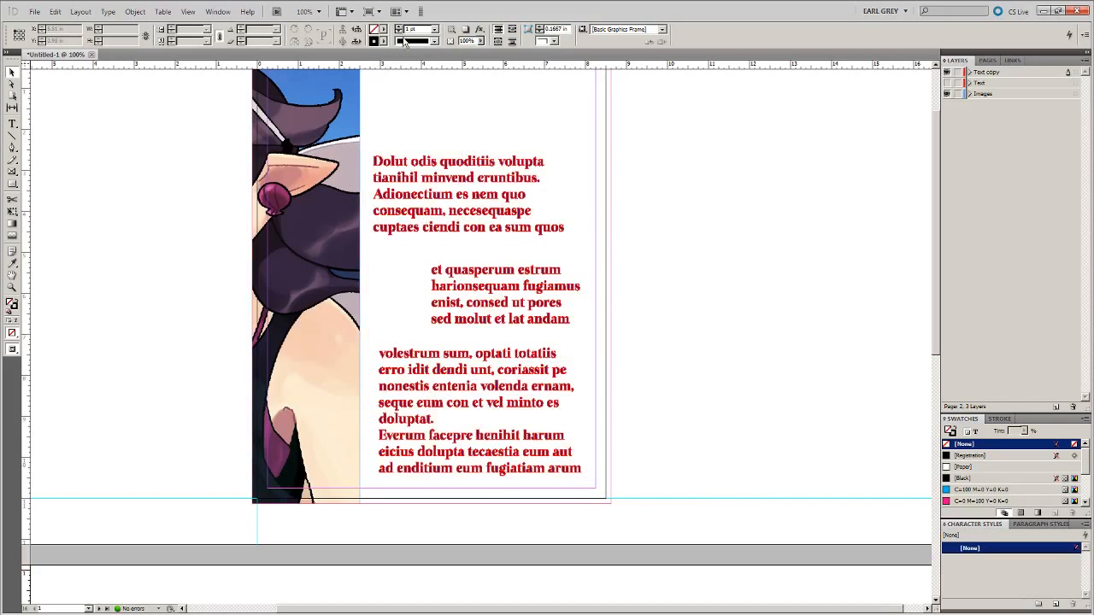
# Check the export progress in Background Tasks and close that panel.
pyautogui.click(218, 11)
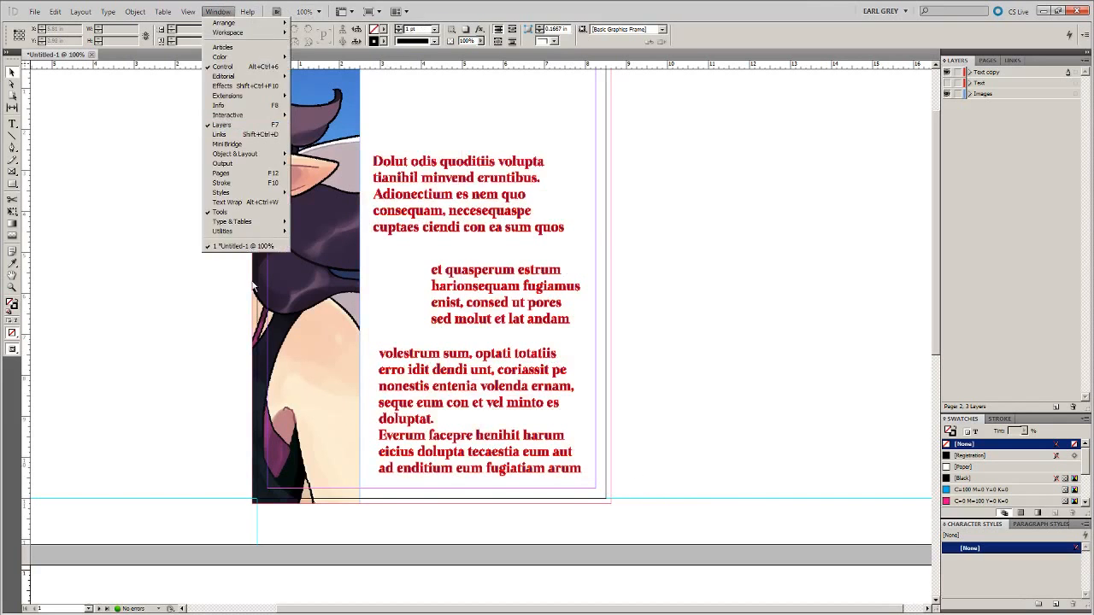
pyautogui.moveTo(224, 232)
pyautogui.click(191, 231)
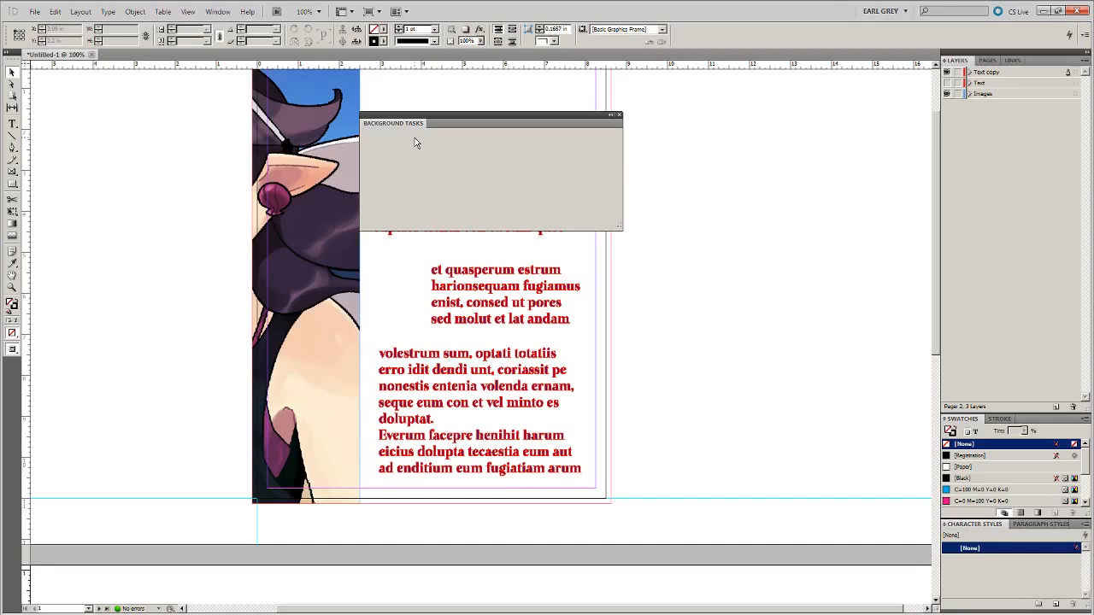
pyautogui.click(620, 116)
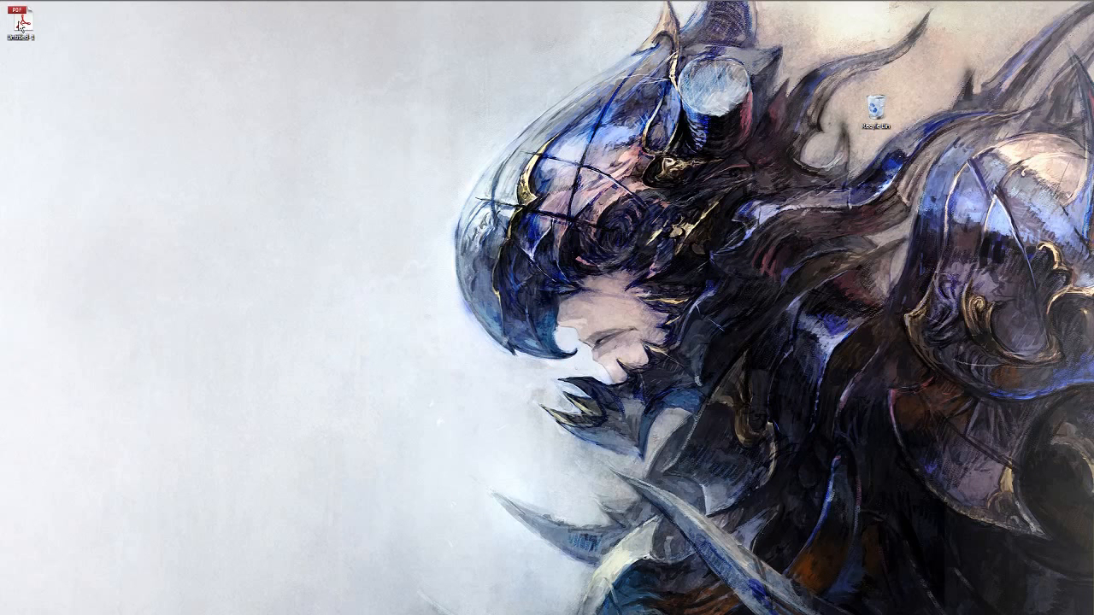
# Open the exported Untitled-1 PDF in Acrobat and test whether the first text block on page 1 is selectable.
pyautogui.doubleClick(20, 23)
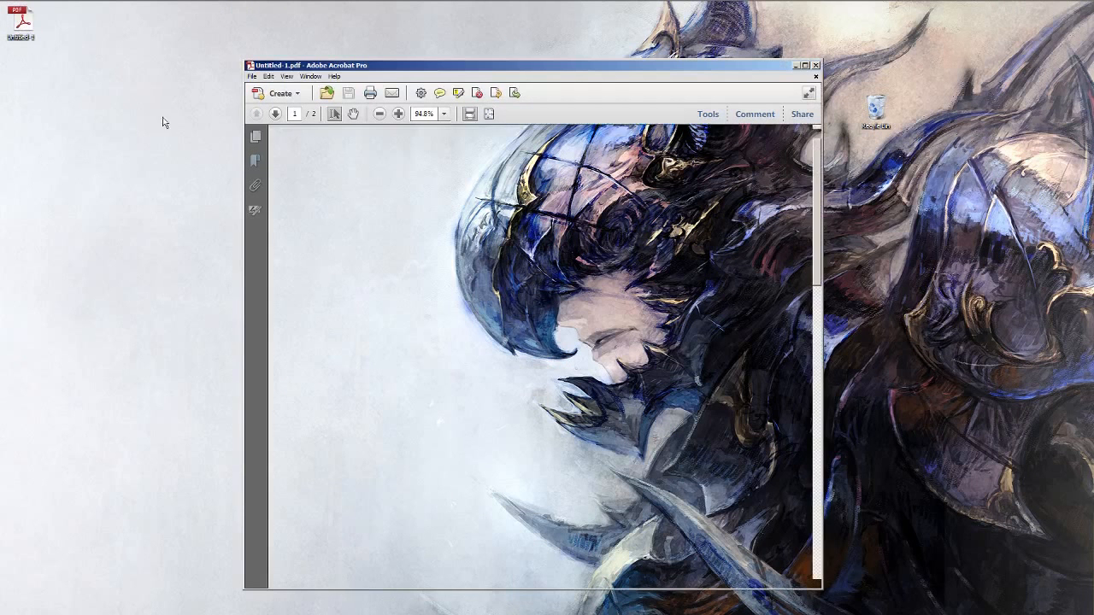
pyautogui.moveTo(484, 307); pyautogui.dragTo(569, 367)
pyautogui.moveTo(570, 249); pyautogui.dragTo(655, 415)
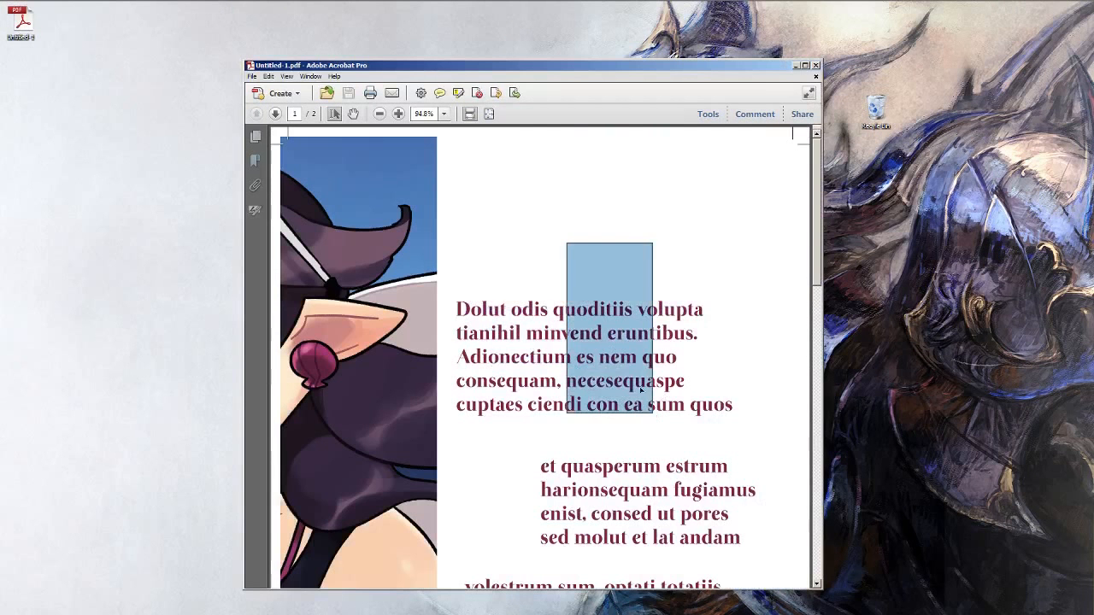
pyautogui.moveTo(513, 303); pyautogui.dragTo(602, 340)
pyautogui.moveTo(541, 399); pyautogui.dragTo(582, 406)
# Test whether the two lower text blocks on page 1 and the page 2 text in the PDF are selectable.
pyautogui.scroll(-4, 582, 406)
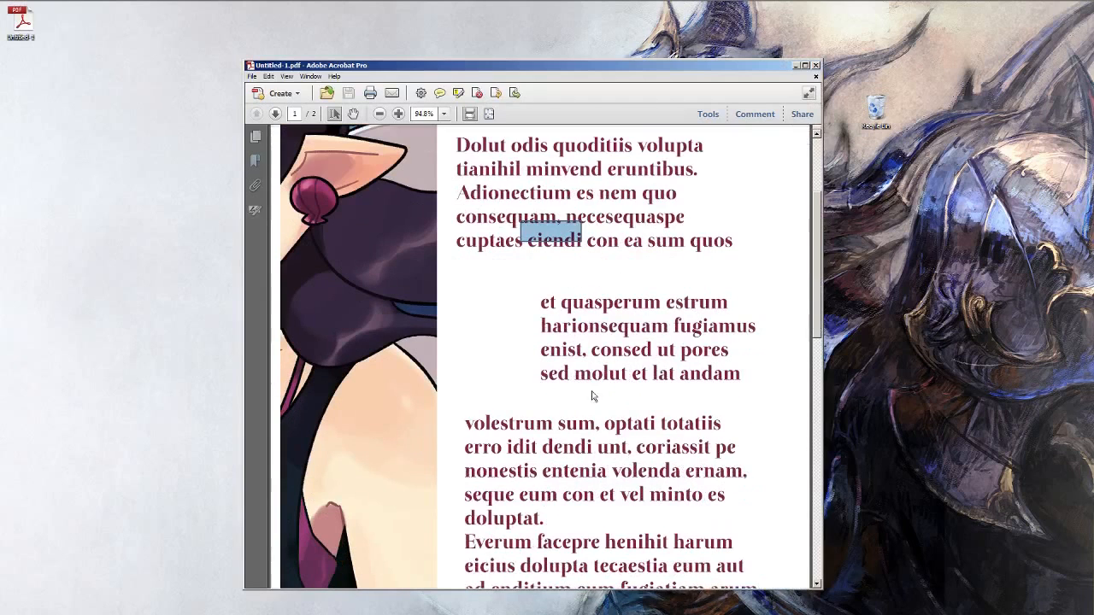
pyautogui.moveTo(537, 288); pyautogui.dragTo(720, 398)
pyautogui.scroll(-3, 679, 383)
pyautogui.moveTo(518, 265); pyautogui.dragTo(675, 410)
pyautogui.scroll(-6, 493, 405)
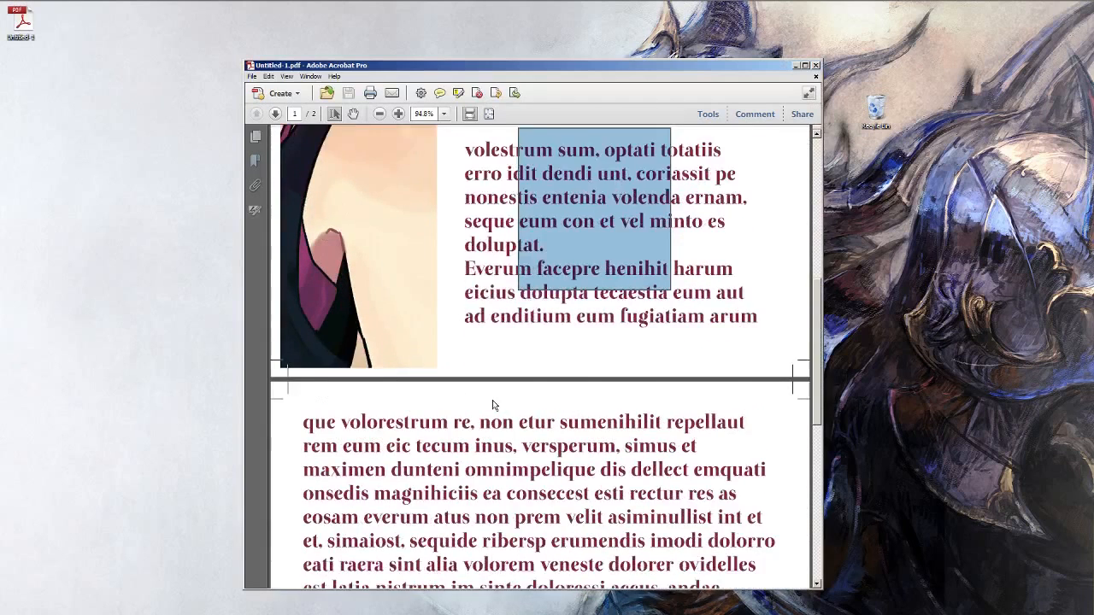
pyautogui.moveTo(413, 289); pyautogui.dragTo(701, 476)
# Clear the selection and examine the outlined text and crop marks across both PDF pages.
pyautogui.scroll(3, 414, 294)
pyautogui.scroll(3, 414, 294)
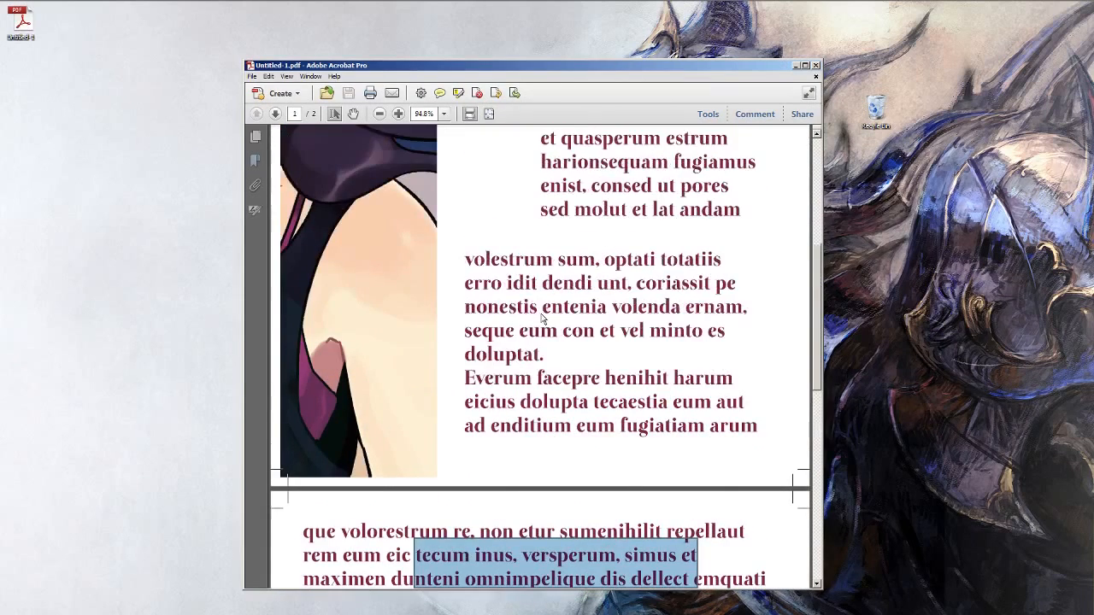
pyautogui.click(493, 348)
pyautogui.scroll(6, 493, 347)
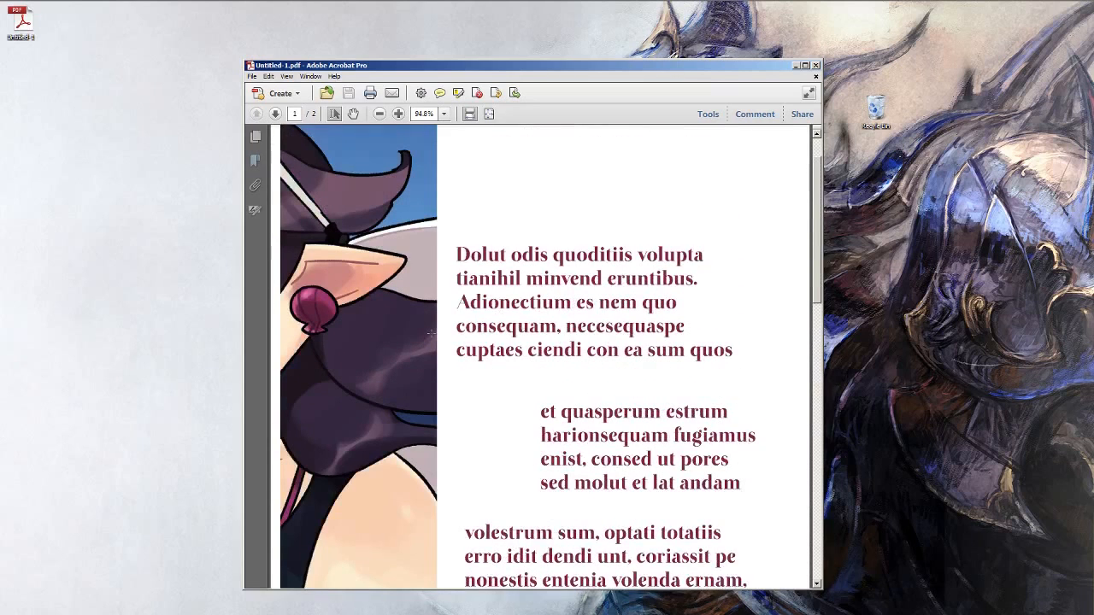
pyautogui.scroll(2, 567, 296)
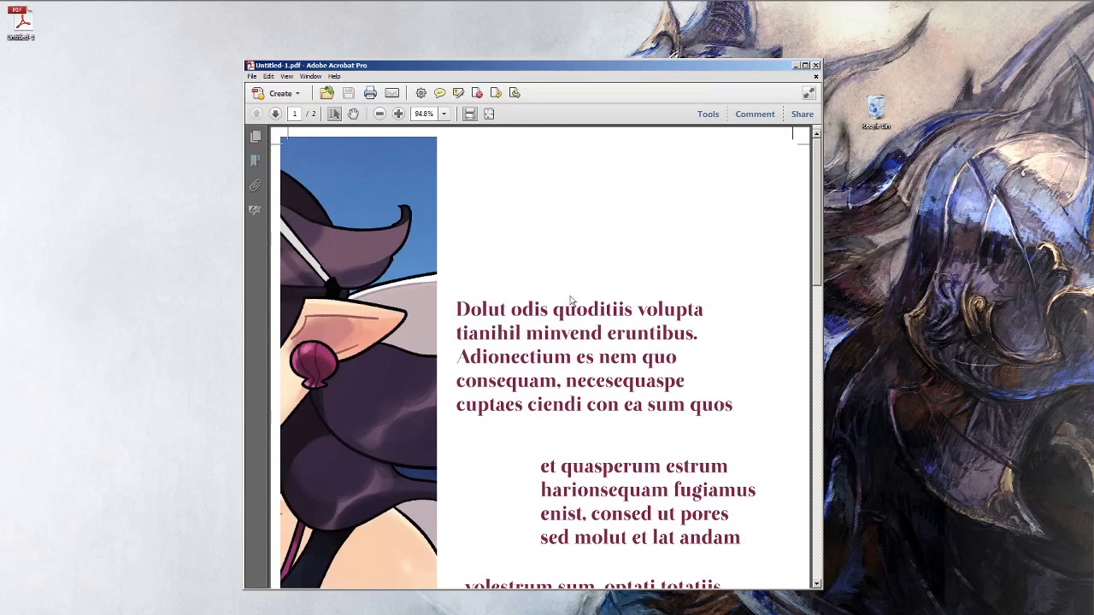
pyautogui.scroll(-10, 603, 384)
pyautogui.scroll(-3, 598, 342)
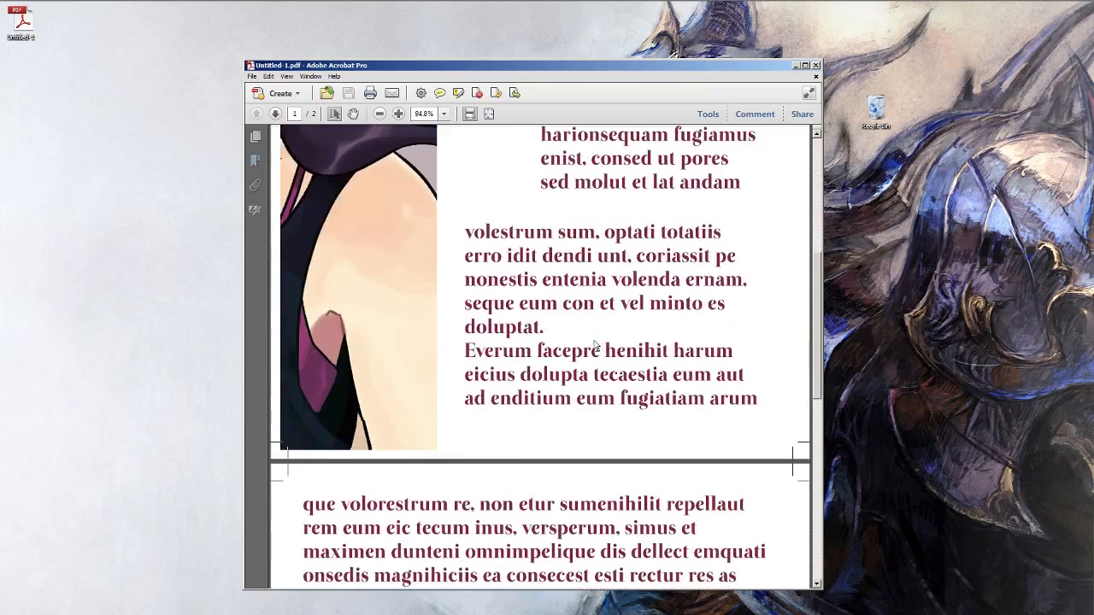
pyautogui.scroll(13, 566, 311)
# Close the PDF and move the Untitled-1 file from the desktop to the Recycle Bin.
pyautogui.click(815, 66)
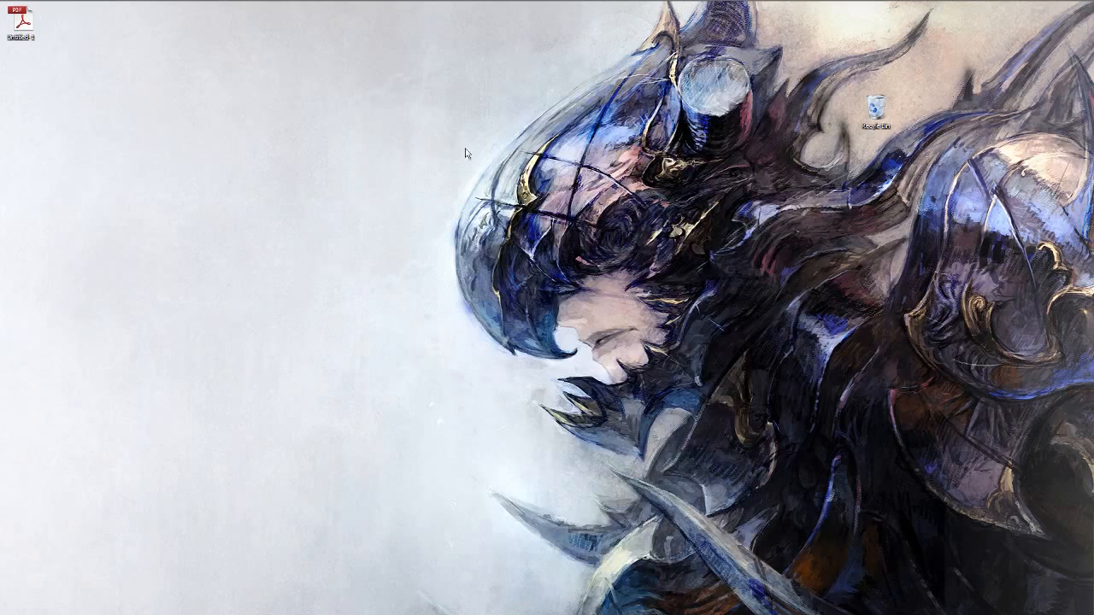
pyautogui.press('Delete')
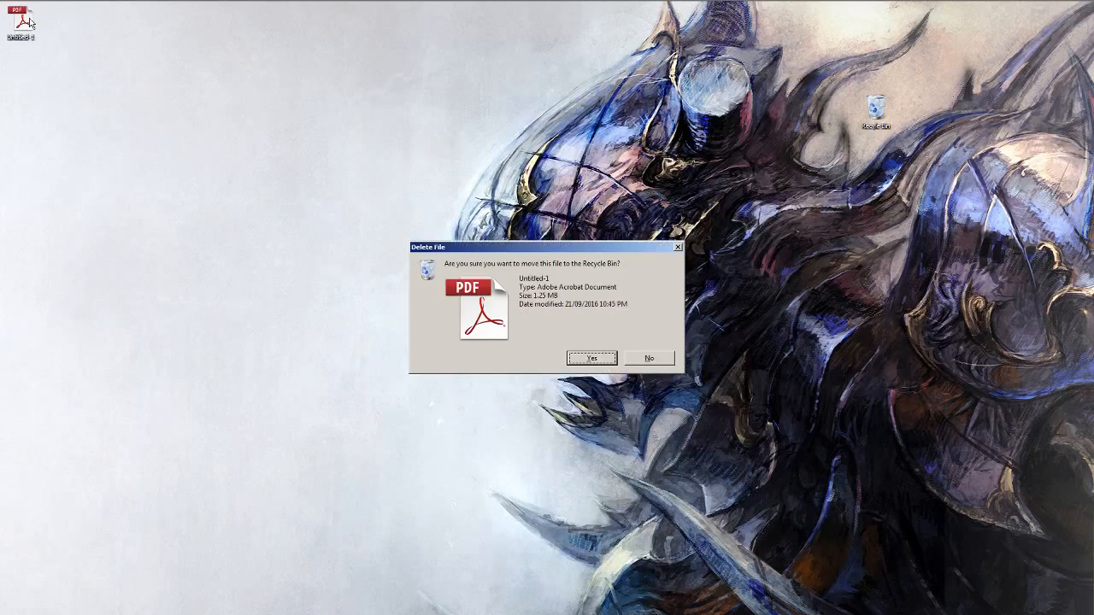
pyautogui.press('Return')
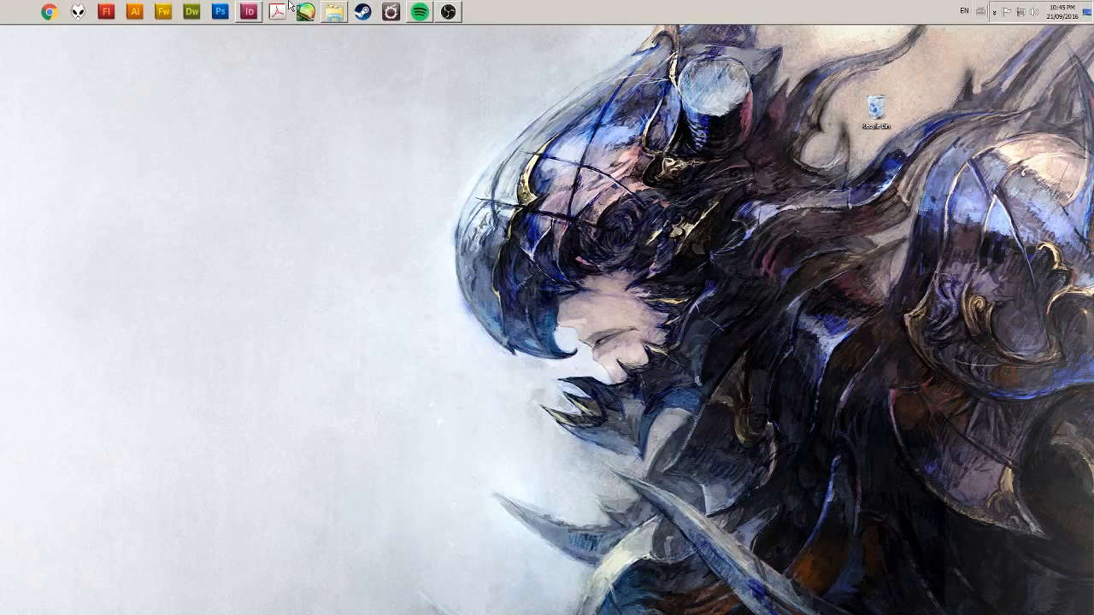
# Switch back to InDesign and close the Untitled-1 document without saving its changes.
pyautogui.click(247, 11)
pyautogui.scroll(2, 610, 298)
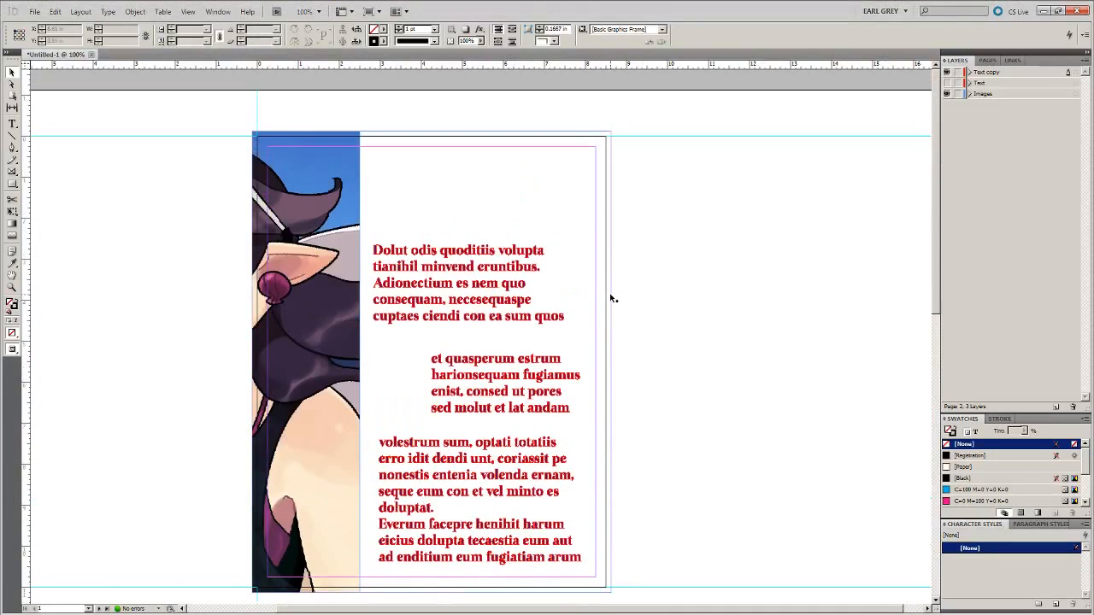
pyautogui.click(91, 55)
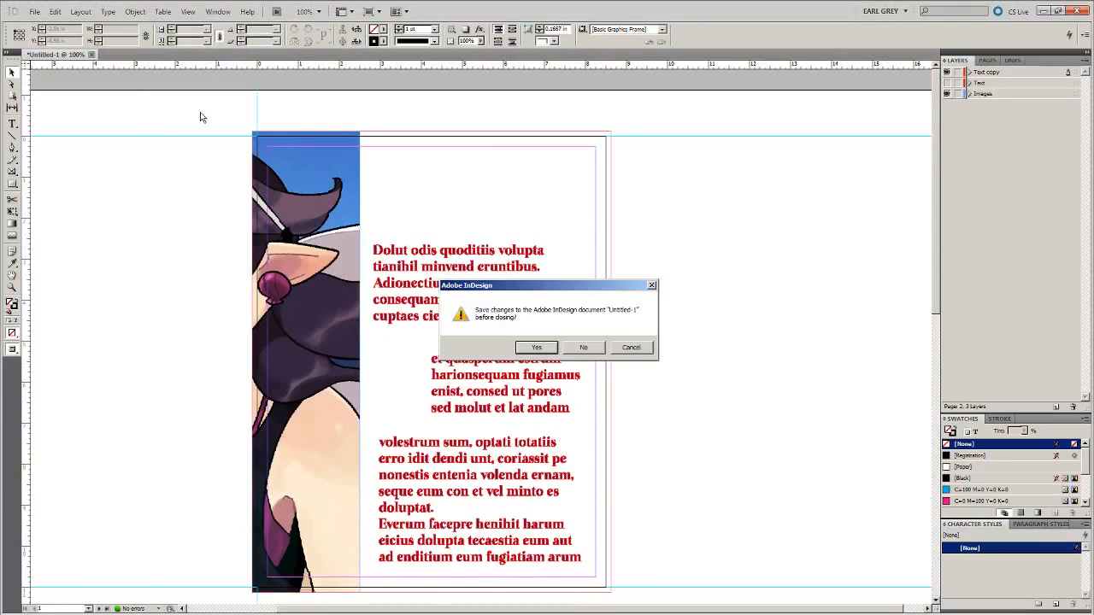
pyautogui.click(585, 345)
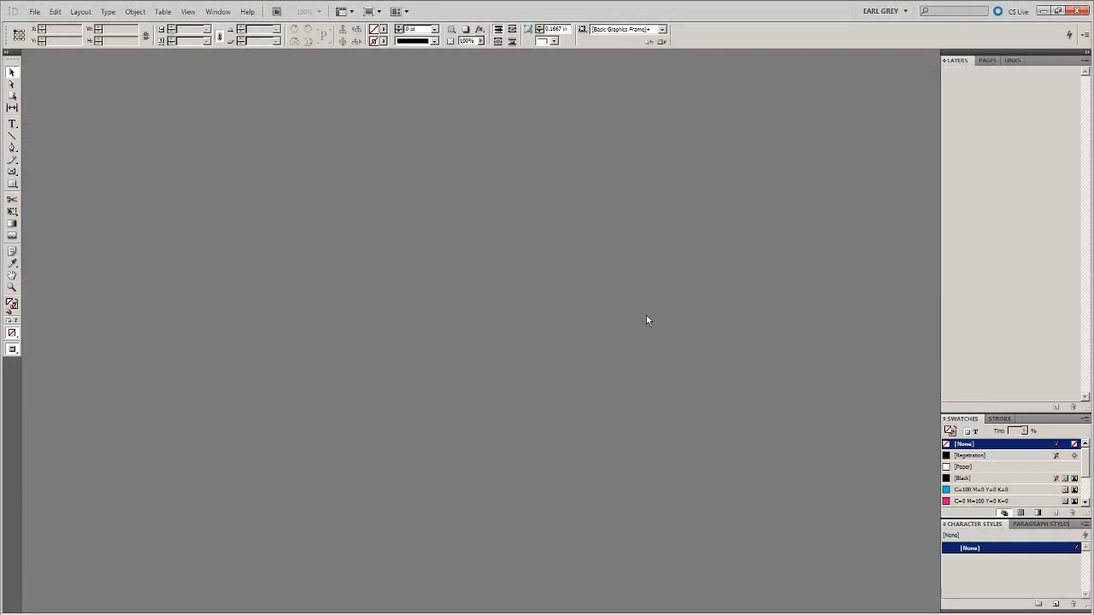